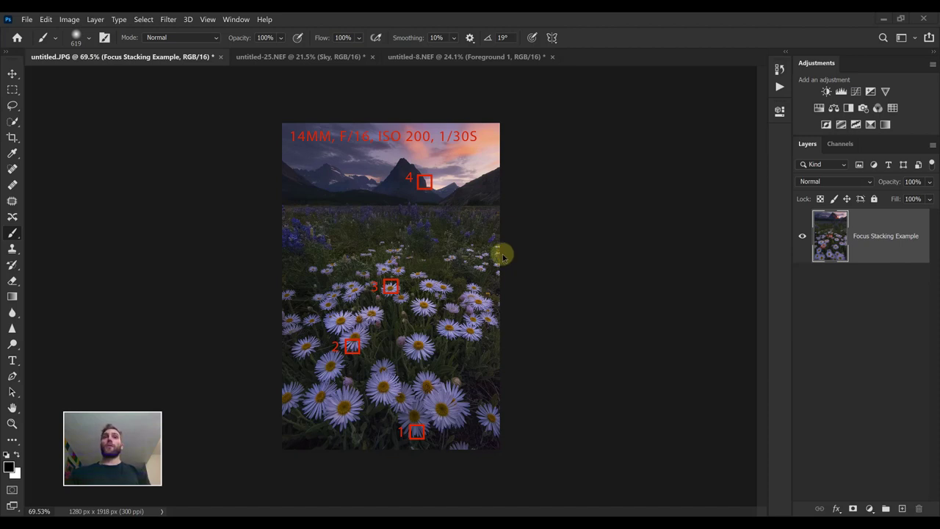
# - Switch to the untitled-25.NEF document, turn on all four layers and select the Foregound layer
pyautogui.click(306, 57)
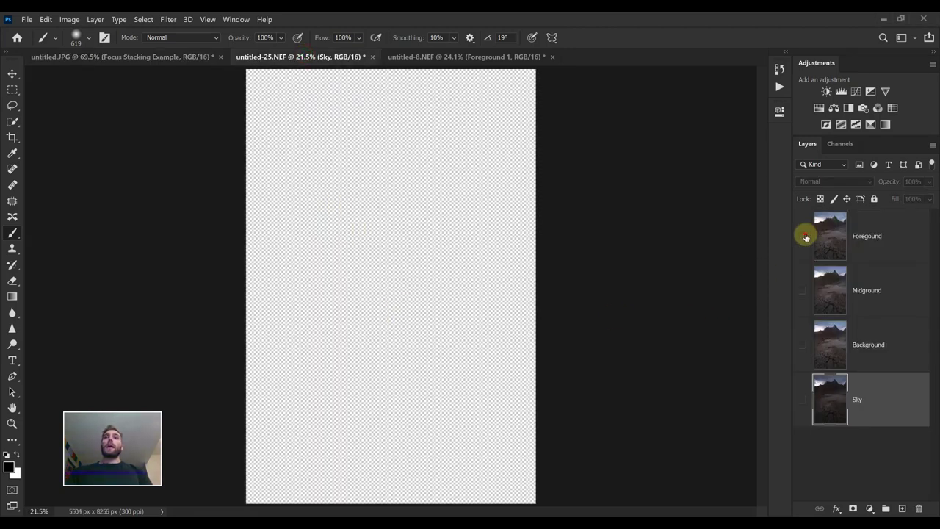
pyautogui.moveTo(806, 236); pyautogui.dragTo(802, 400)
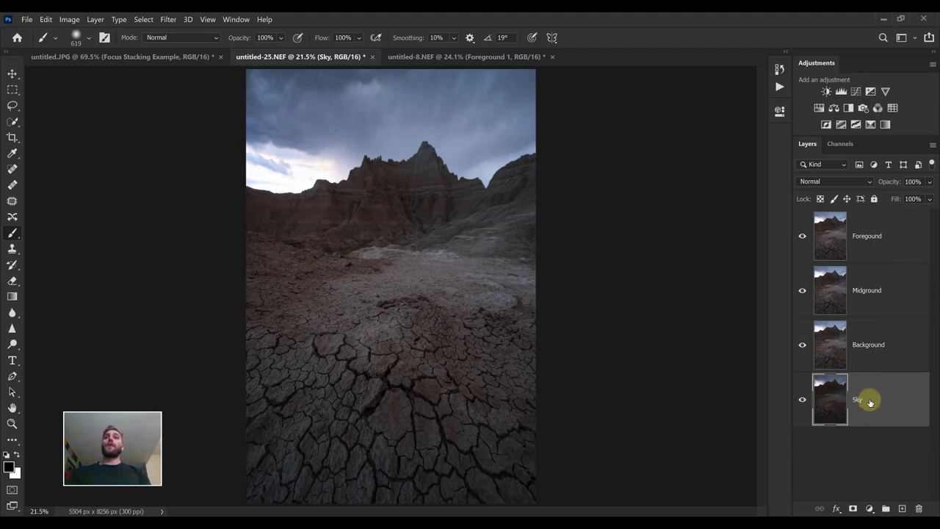
pyautogui.click(843, 245)
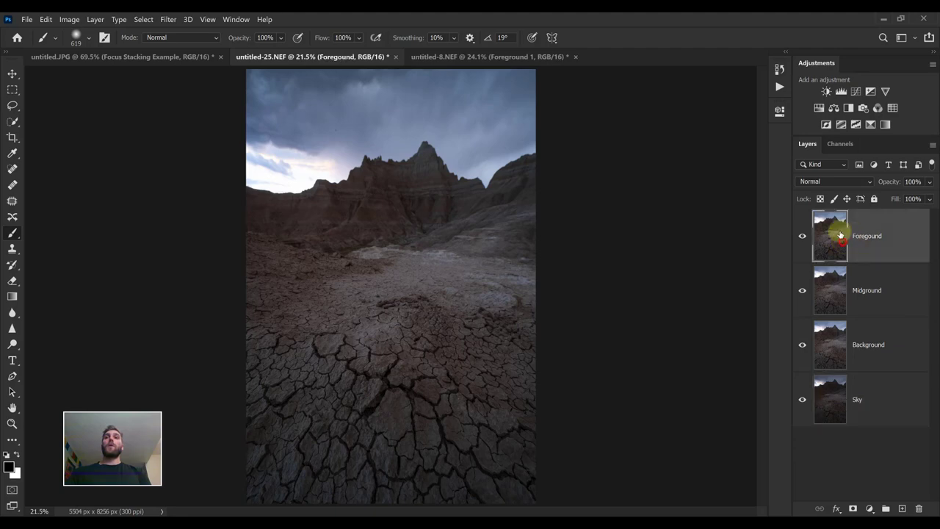
pyautogui.moveTo(802, 285); pyautogui.dragTo(810, 419)
pyautogui.moveTo(803, 299); pyautogui.dragTo(798, 409)
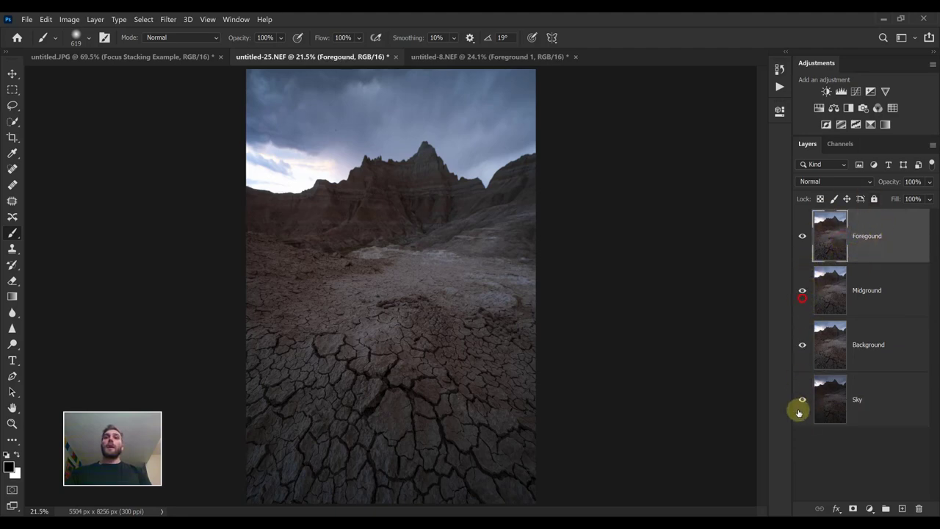
# - Examine the nearest cracked ground up close to judge the sharpness of the Foregound layer
pyautogui.scroll(3, 384, 455)
pyautogui.scroll(1, 383, 455)
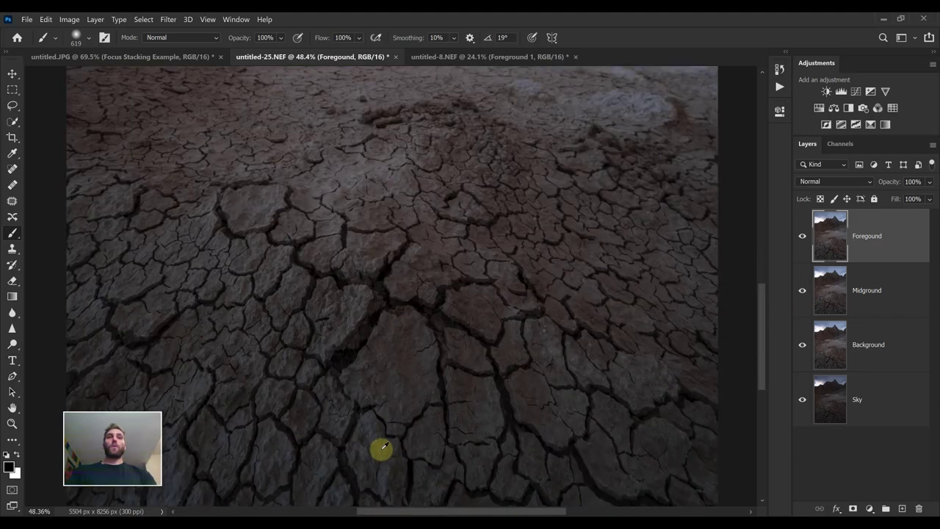
pyautogui.scroll(1, 380, 447)
pyautogui.scroll(1, 368, 279)
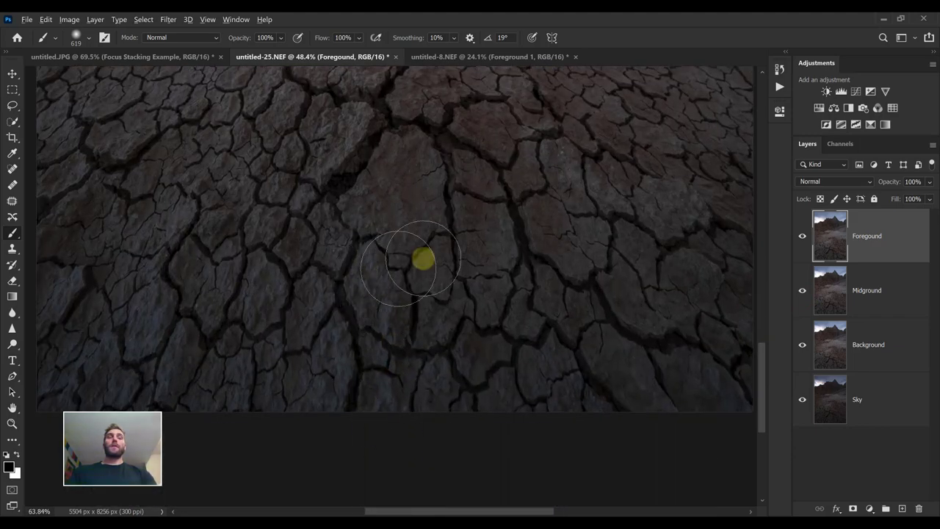
pyautogui.scroll(1, 424, 258)
pyautogui.scroll(-5, 338, 242)
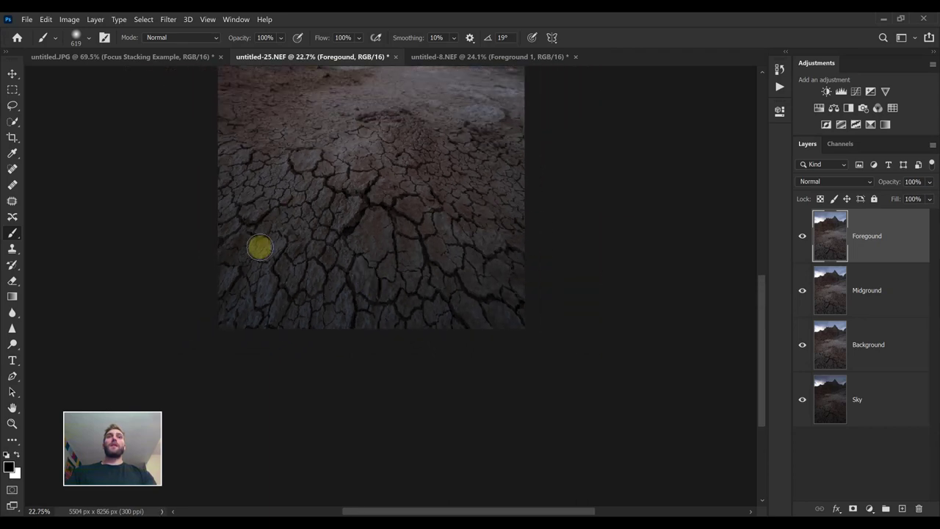
# - Examine the distant mountains and sky up close in the Foregound layer, and return to viewing the whole photo
pyautogui.scroll(5, 399, 269)
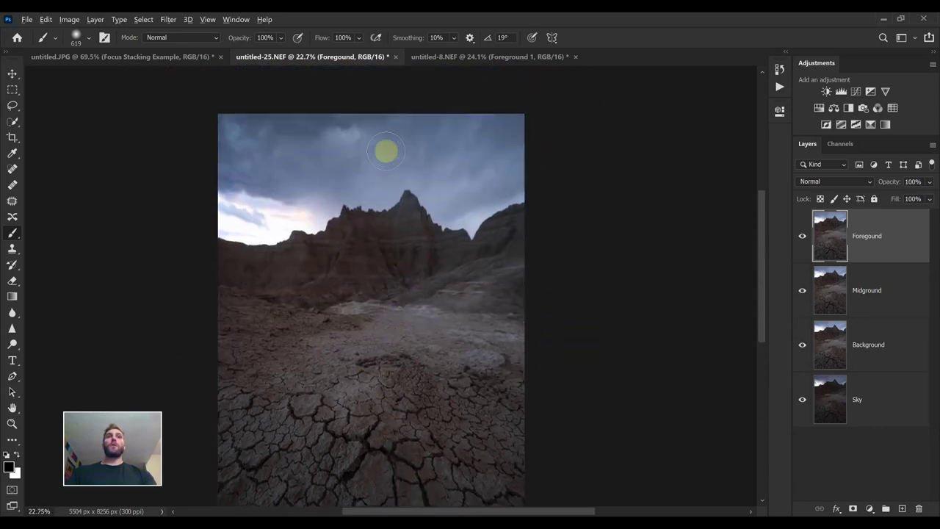
pyautogui.scroll(2, 387, 151)
pyautogui.scroll(2, 386, 260)
pyautogui.scroll(2, 386, 293)
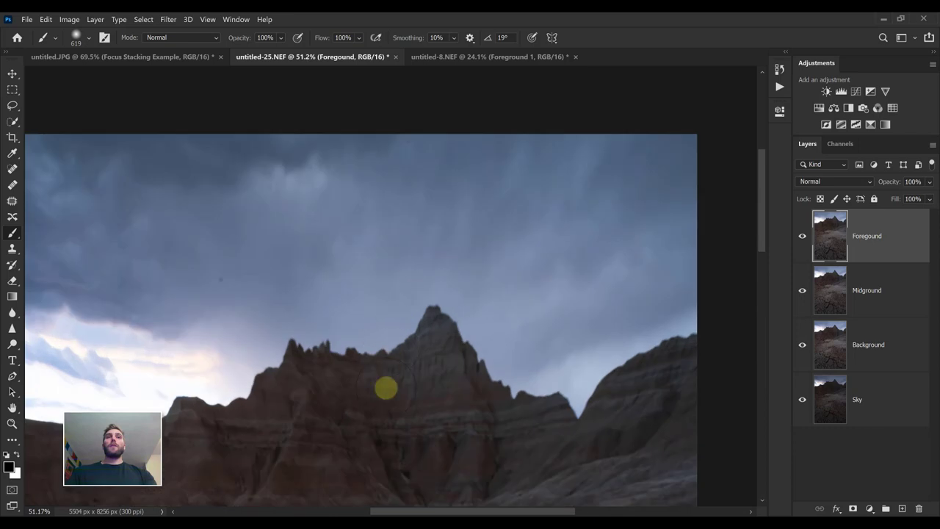
pyautogui.scroll(1, 386, 388)
pyautogui.scroll(-3, 384, 388)
pyautogui.scroll(2, 380, 340)
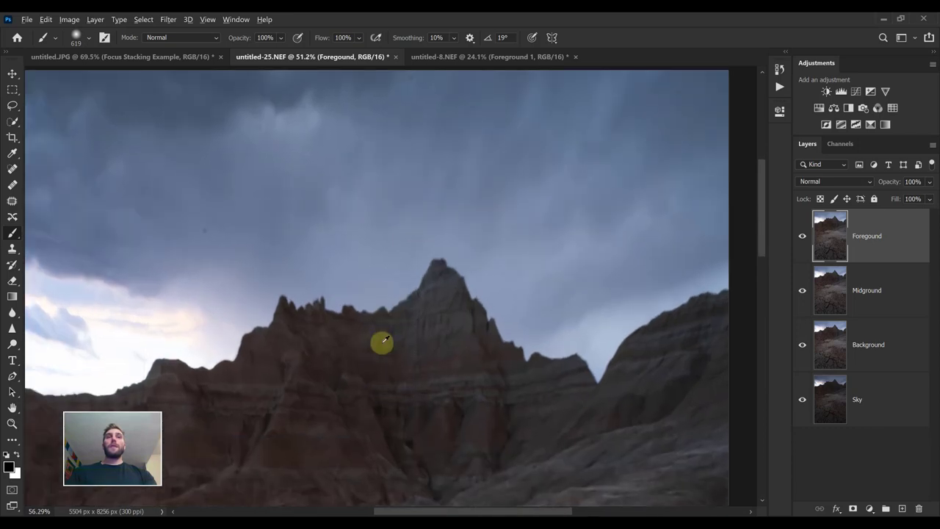
pyautogui.scroll(-4, 271, 330)
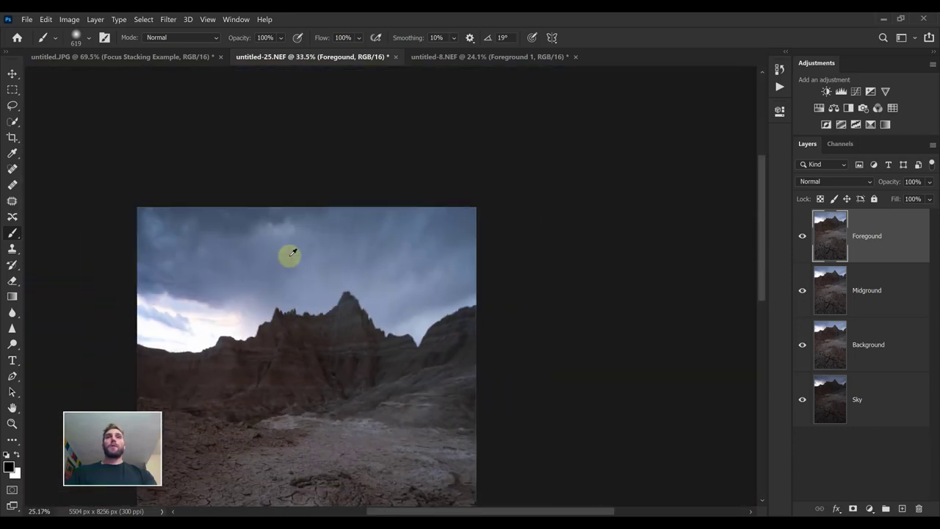
pyautogui.scroll(-1, 269, 317)
pyautogui.scroll(-1, 269, 317)
pyautogui.scroll(-1, 269, 319)
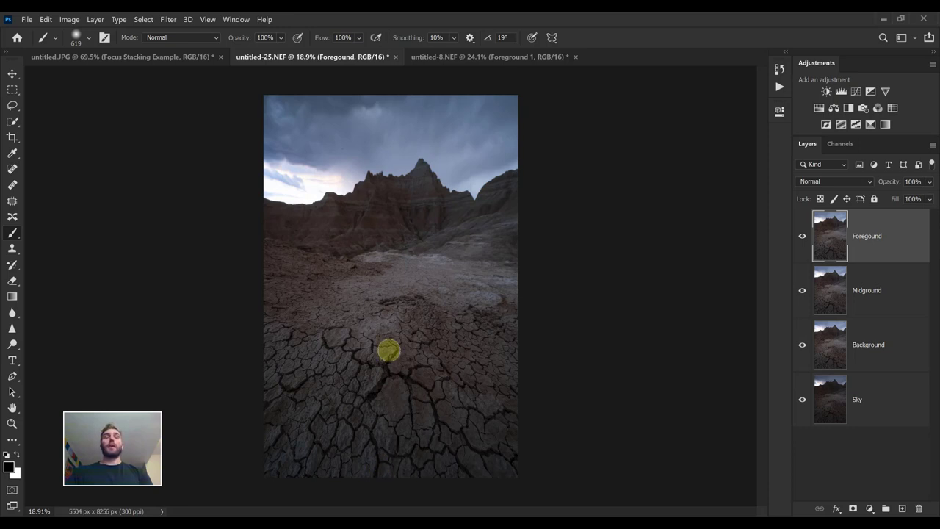
# - Compare the midground sharpness of the Foregound and Midground layers by toggling the Foregound layer's visibility
pyautogui.click(801, 235)
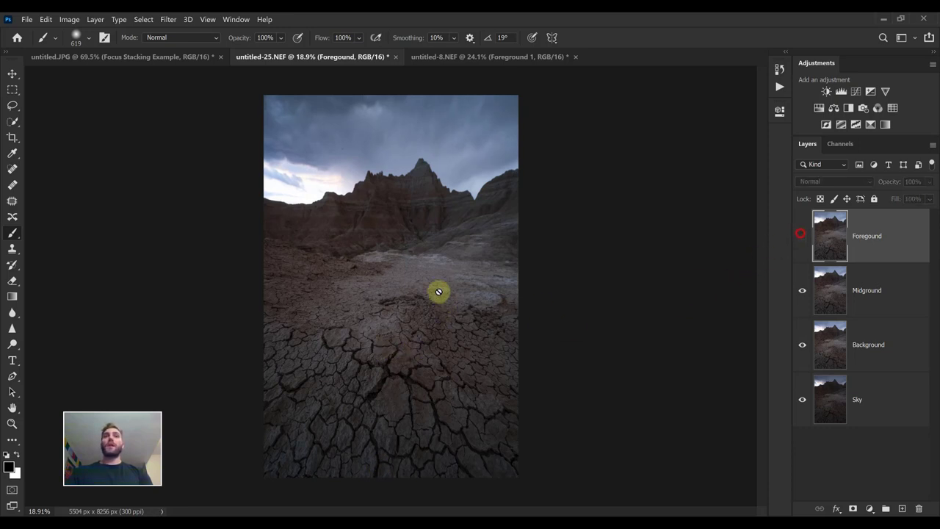
pyautogui.scroll(5, 374, 336)
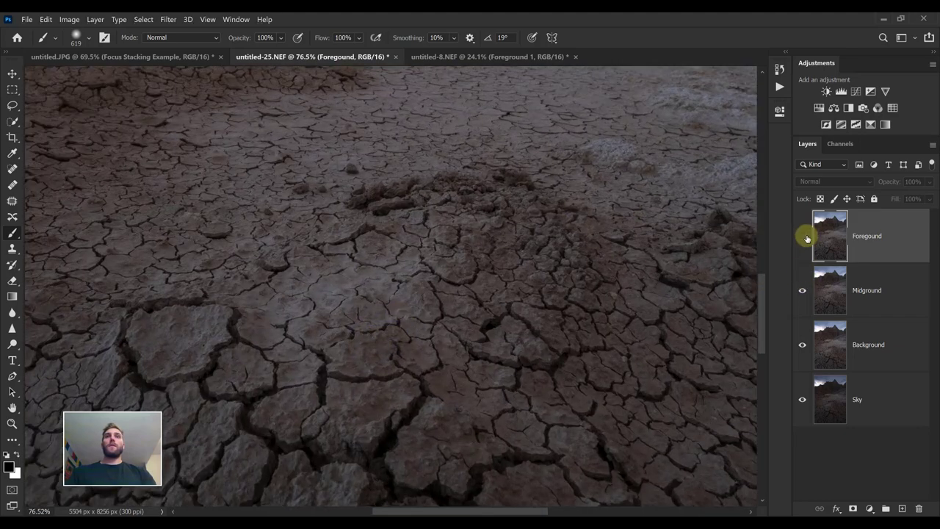
pyautogui.click(802, 235)
pyautogui.scroll(1, 621, 316)
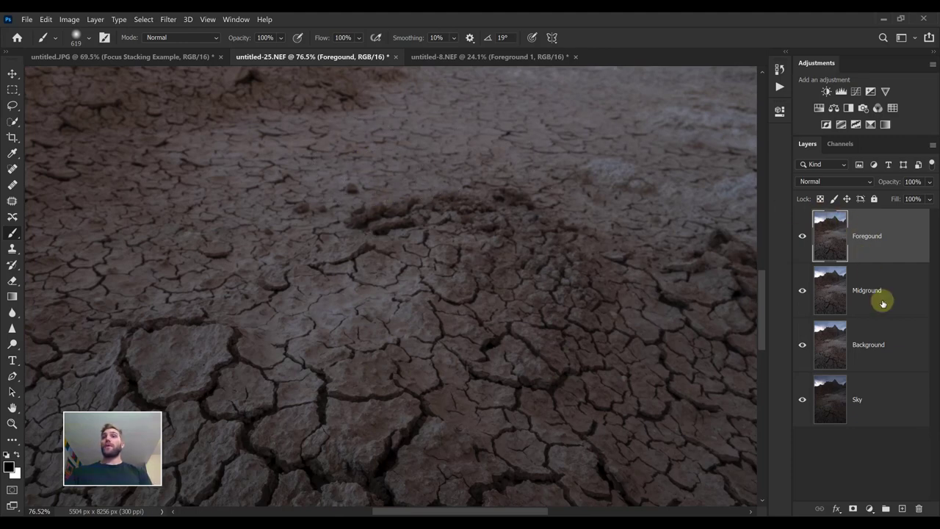
pyautogui.click(802, 238)
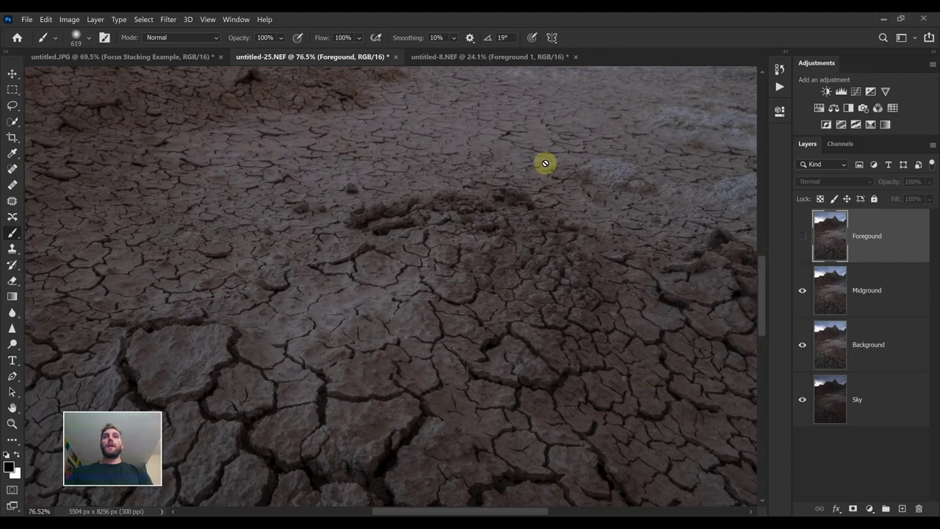
pyautogui.scroll(3, 515, 176)
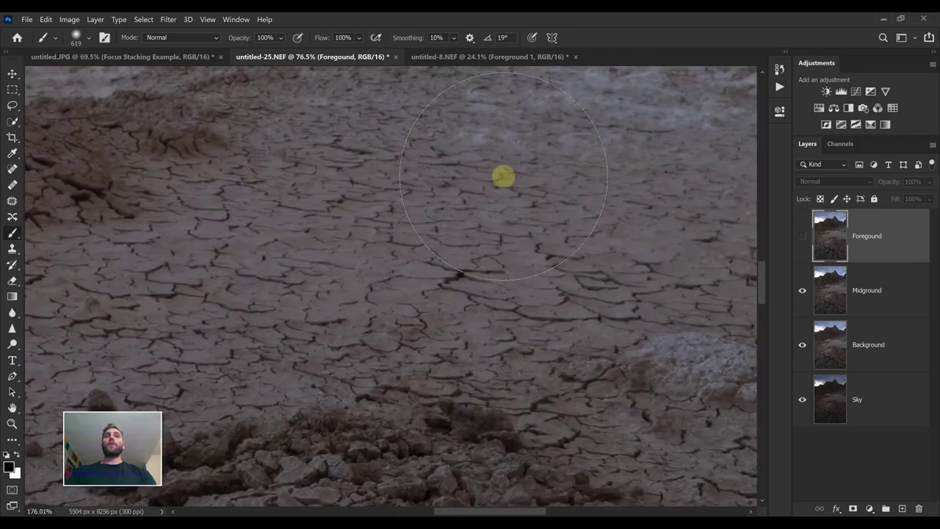
pyautogui.hotkey('ctrl', '0')
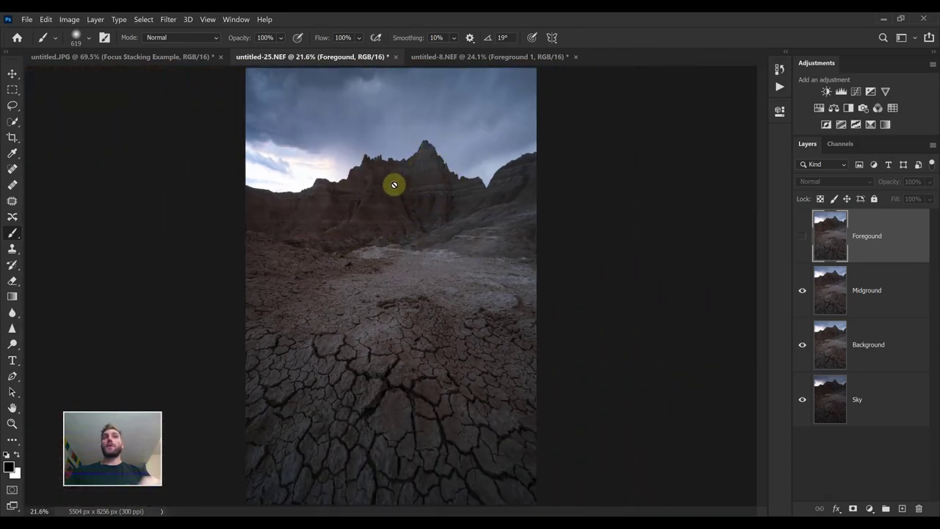
pyautogui.click(803, 236)
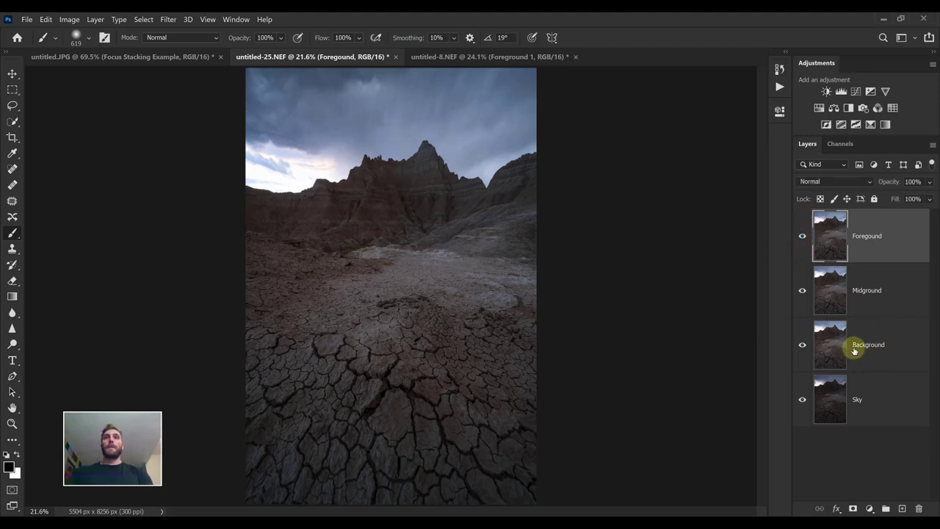
# - Compare the Sky layer alone with the three focus layers, and leave only the Sky layer hidden
pyautogui.moveTo(802, 236); pyautogui.dragTo(854, 410)
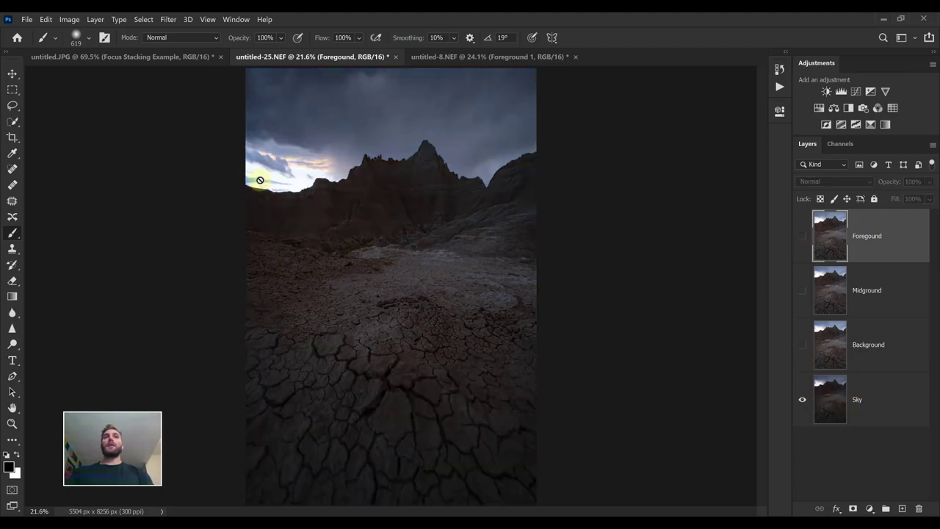
pyautogui.moveTo(803, 347); pyautogui.dragTo(810, 213)
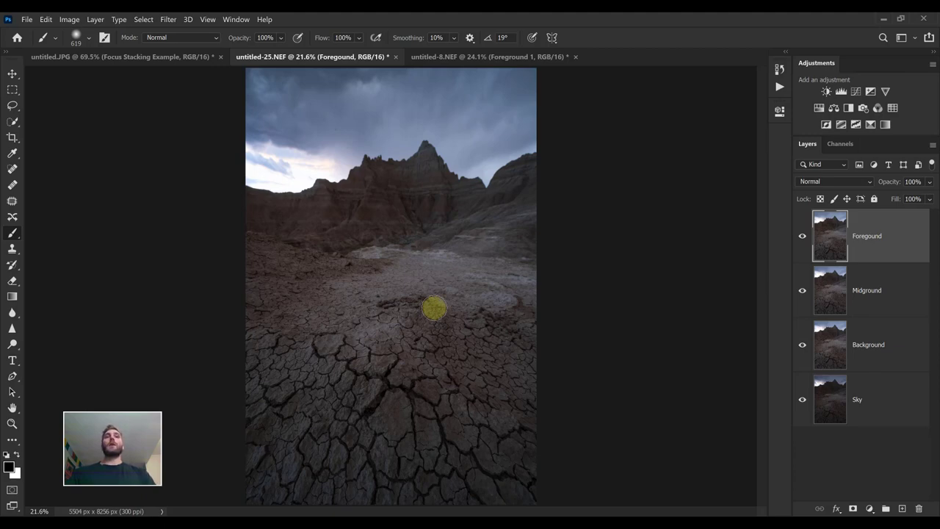
pyautogui.click(802, 400)
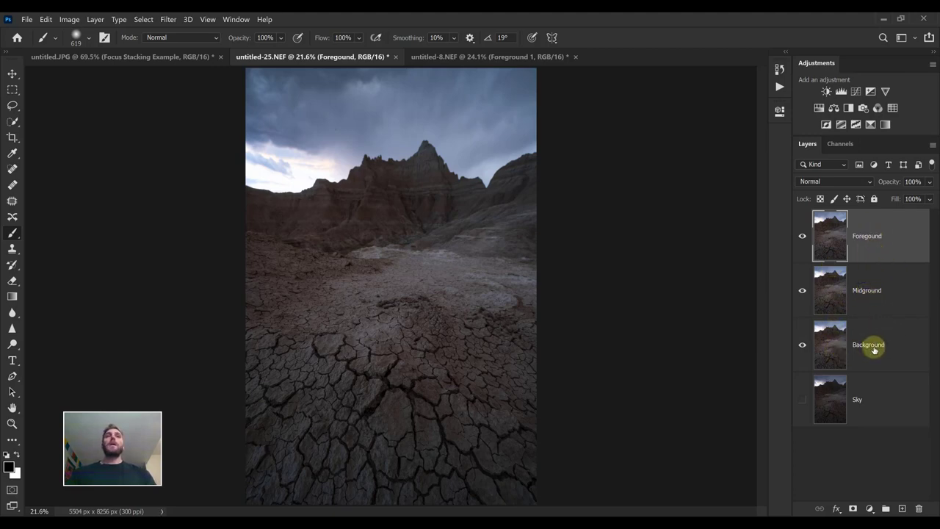
pyautogui.click(802, 236)
pyautogui.click(802, 290)
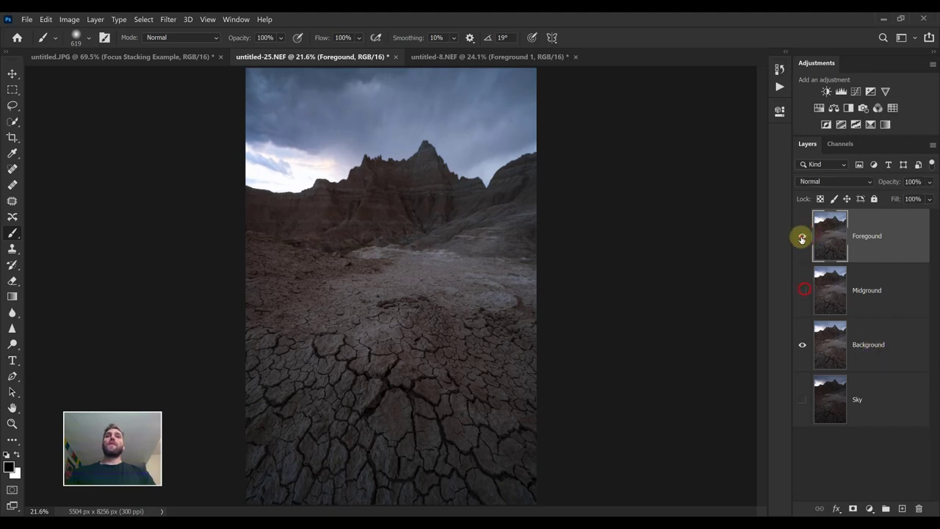
pyautogui.click(802, 237)
pyautogui.click(803, 289)
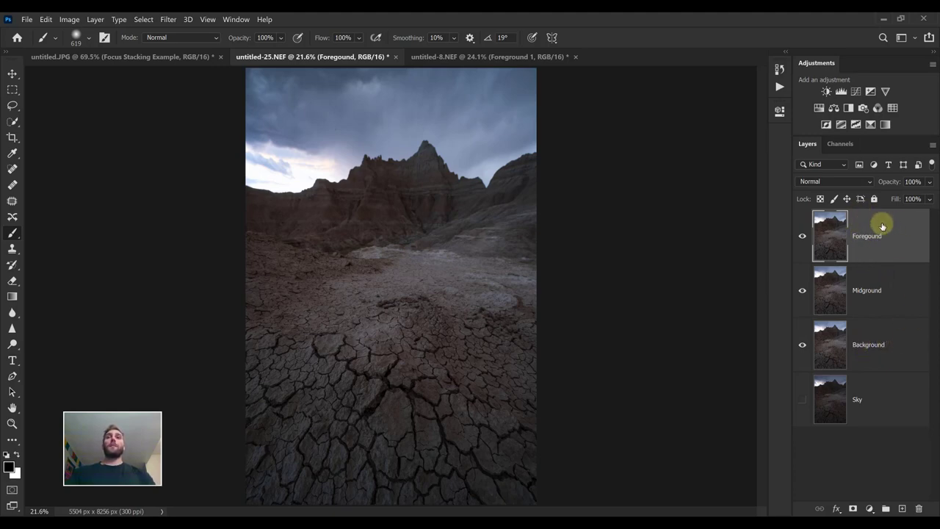
# - Auto-align the Foregound, Midground and Background layers using the Auto projection, and check the alignment by toggling layer visibility
pyautogui.keyDown('shift'); pyautogui.click(899, 346); pyautogui.keyUp('shift')
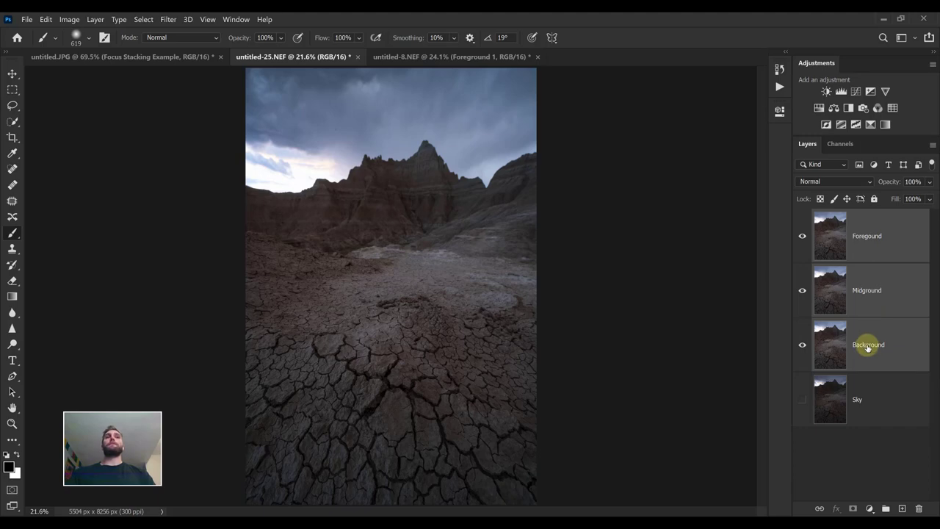
pyautogui.click(44, 20)
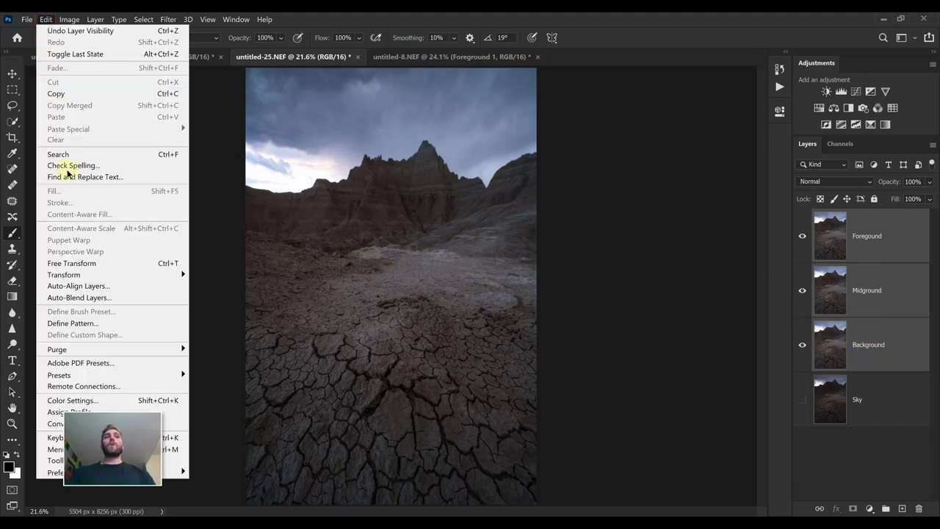
pyautogui.click(133, 288)
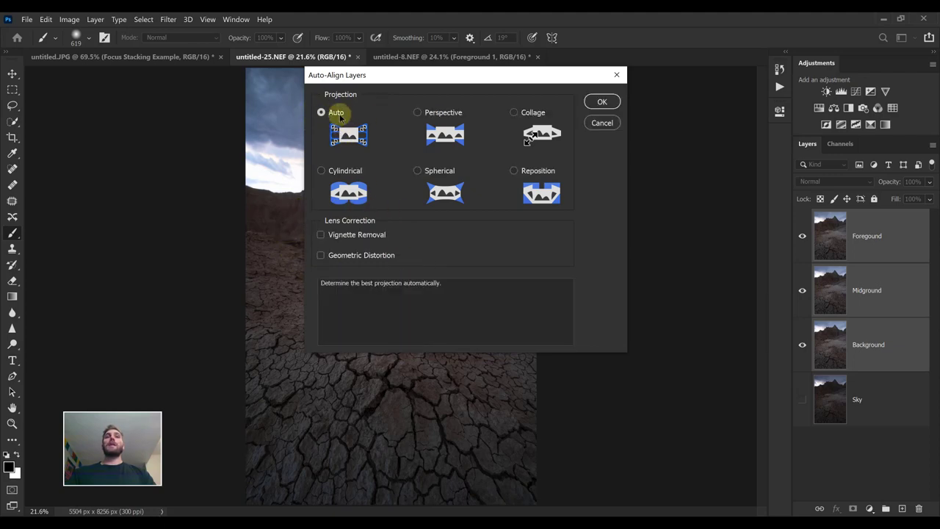
pyautogui.click(603, 102)
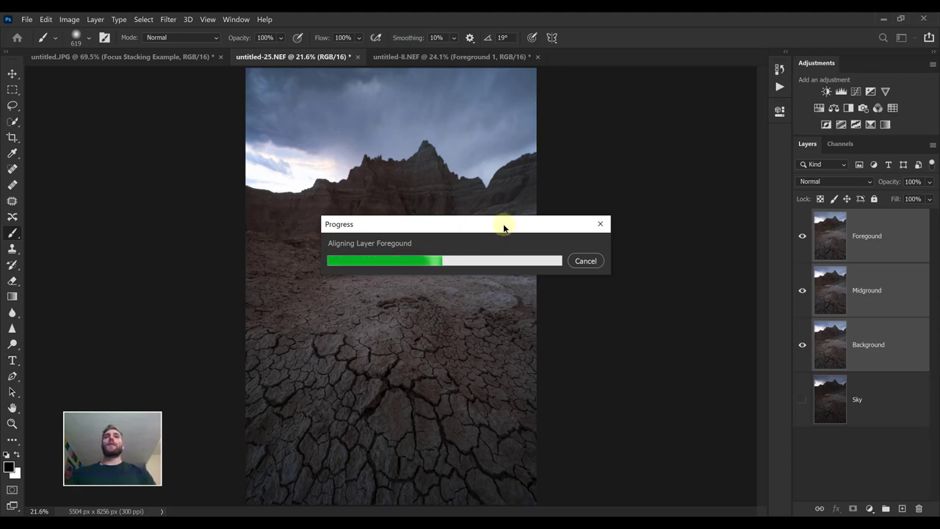
pyautogui.moveTo(504, 228); pyautogui.dragTo(496, 224)
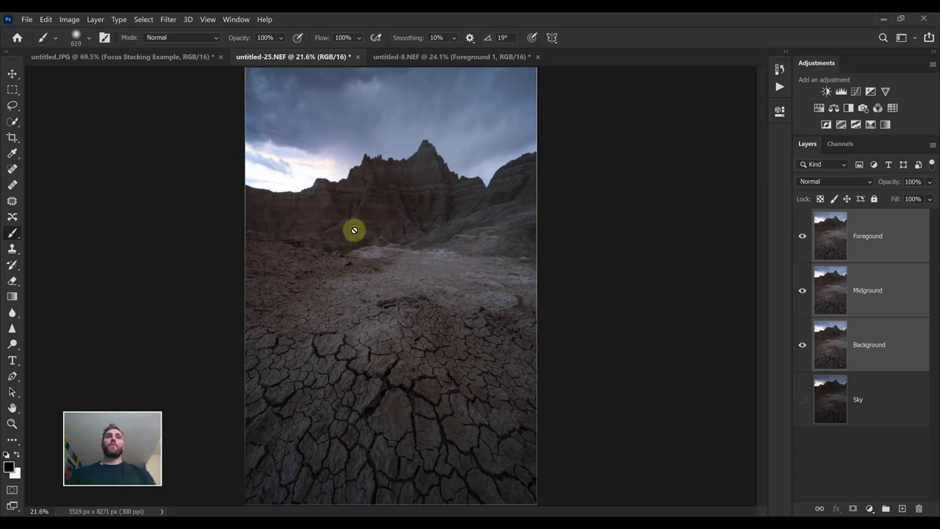
pyautogui.scroll(-1, 447, 235)
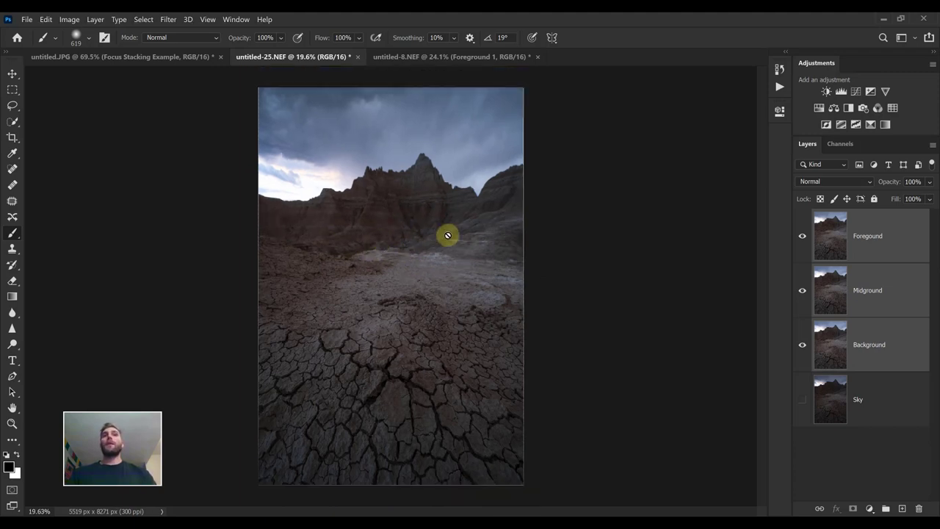
pyautogui.click(803, 236)
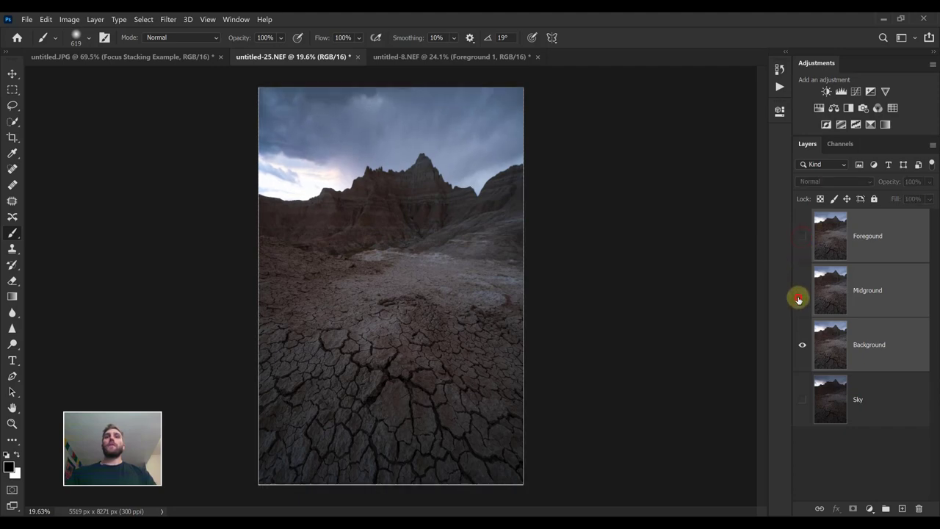
pyautogui.click(803, 236)
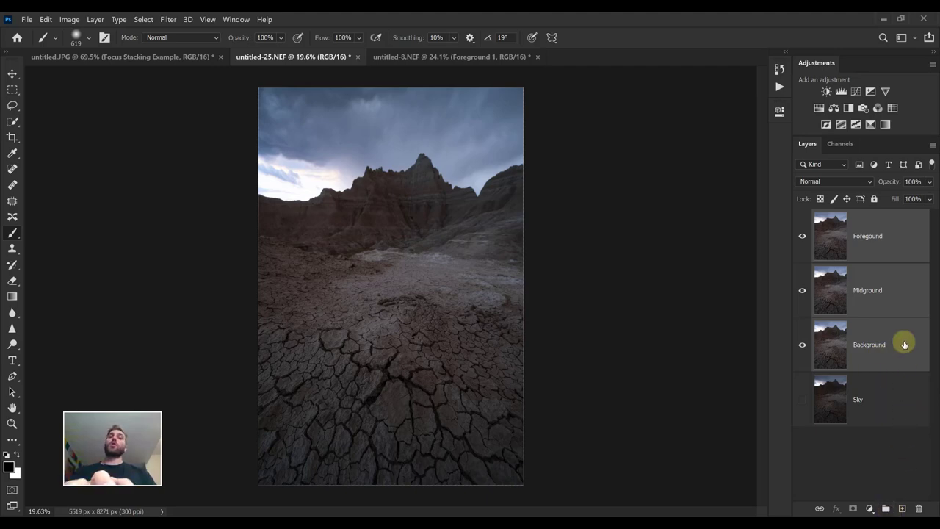
# - Group the aligned Foregound, Midground and Background layers and expand the group to show its contents
pyautogui.hotkey('ctrl', 'g')
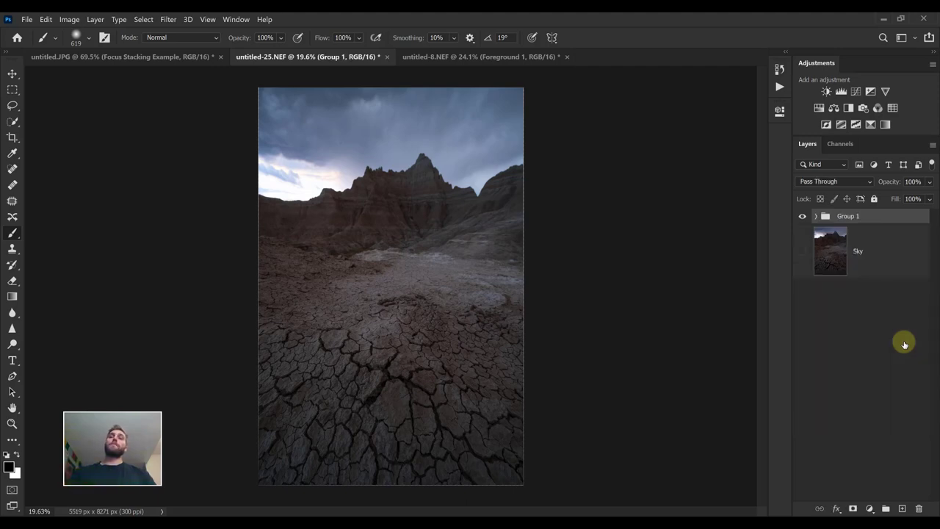
pyautogui.click(818, 218)
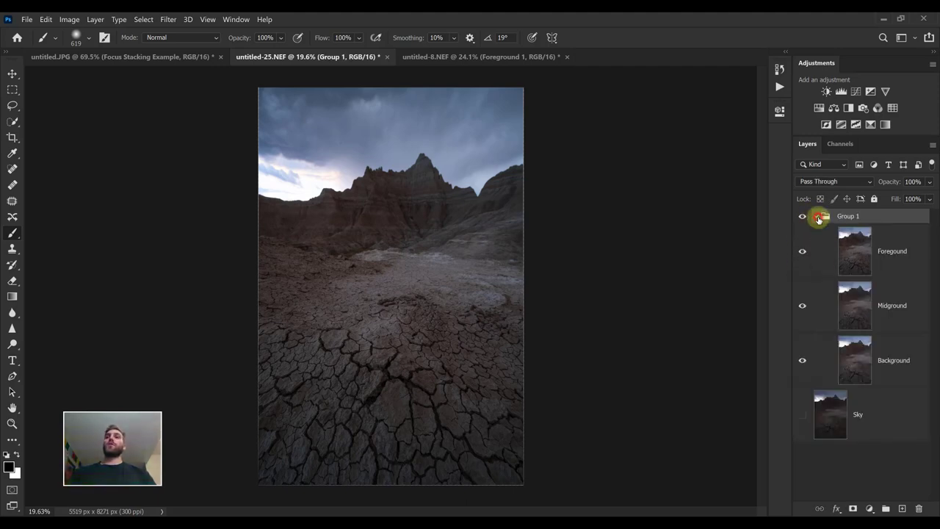
pyautogui.click(816, 217)
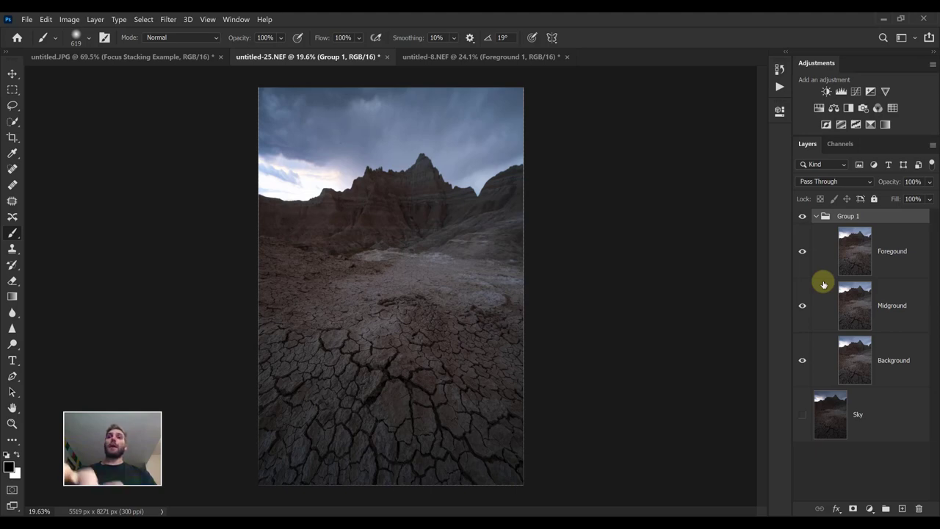
# - Duplicate the group of focus layers, rename the copy Backup, then collapse and hide it
pyautogui.hotkey('ctrl', 'j')
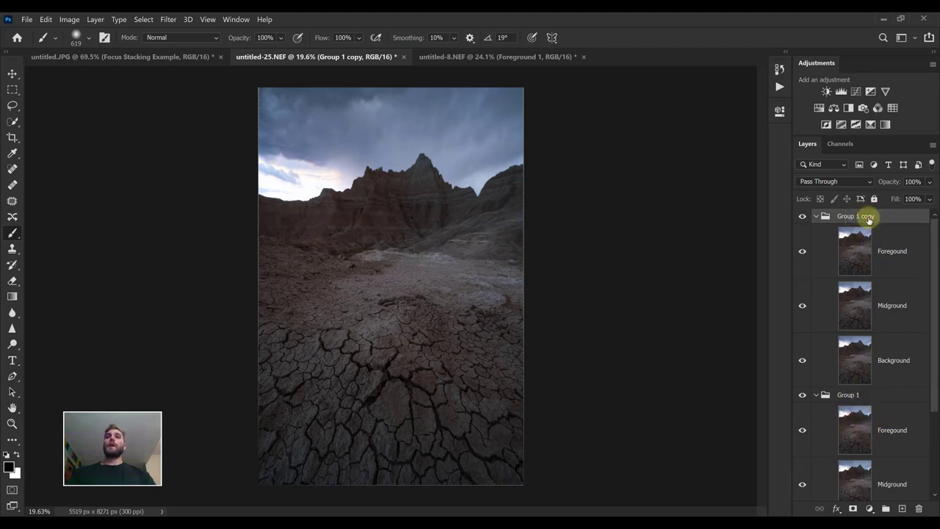
pyautogui.write('Backup')
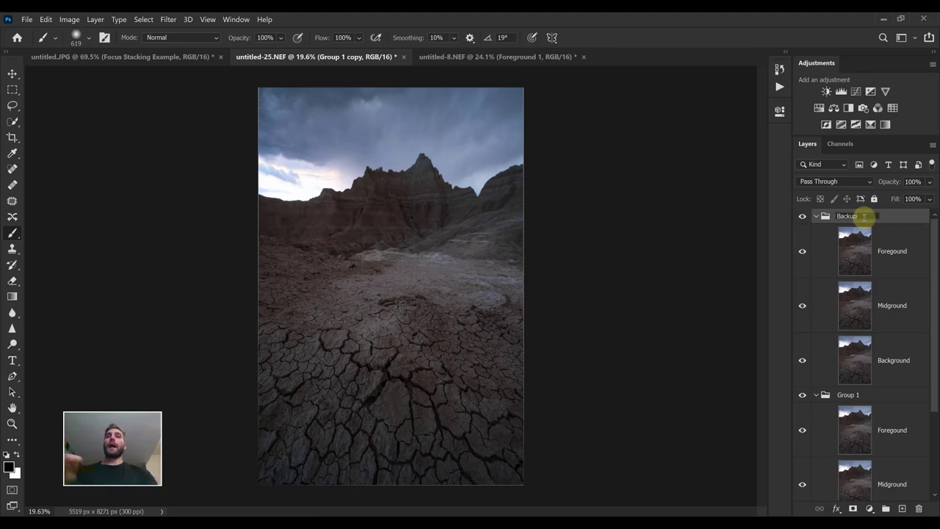
pyautogui.press('Return')
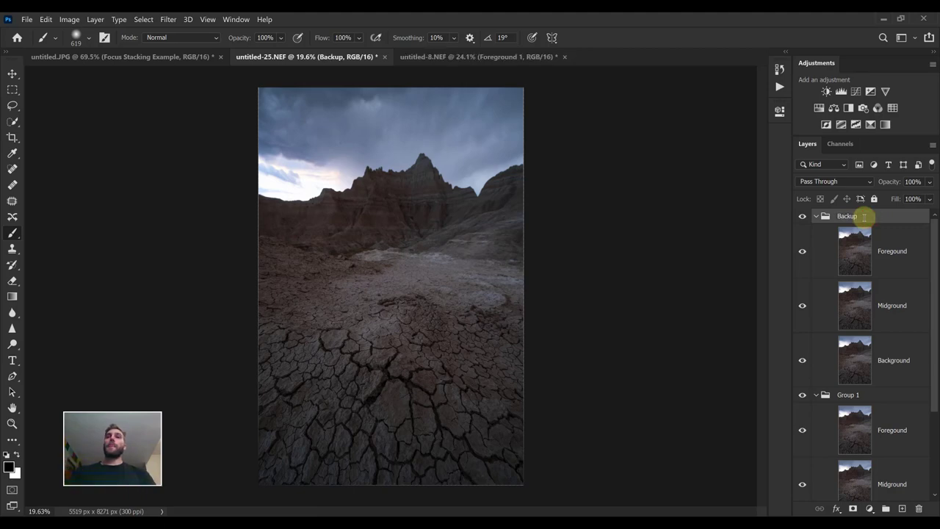
pyautogui.click(817, 216)
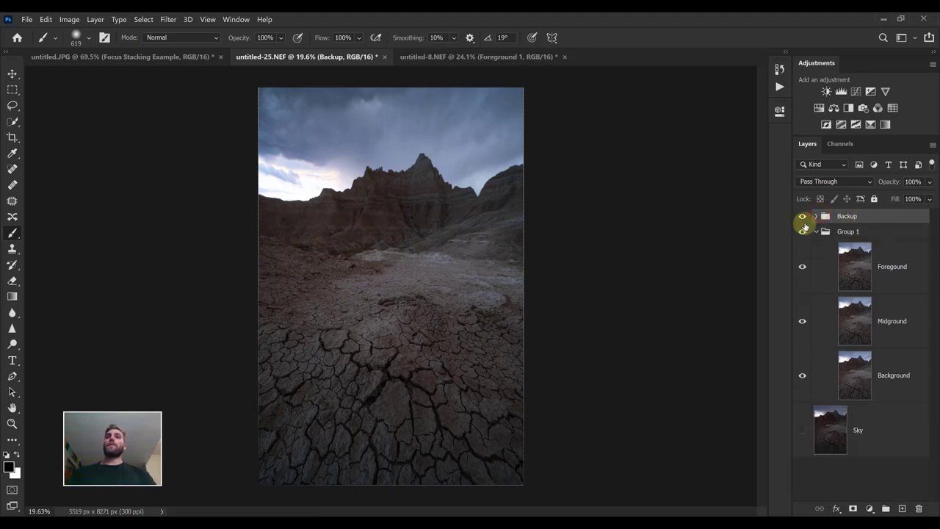
pyautogui.click(802, 216)
# - Rename the original group of focus layers as Active
pyautogui.doubleClick(848, 231)
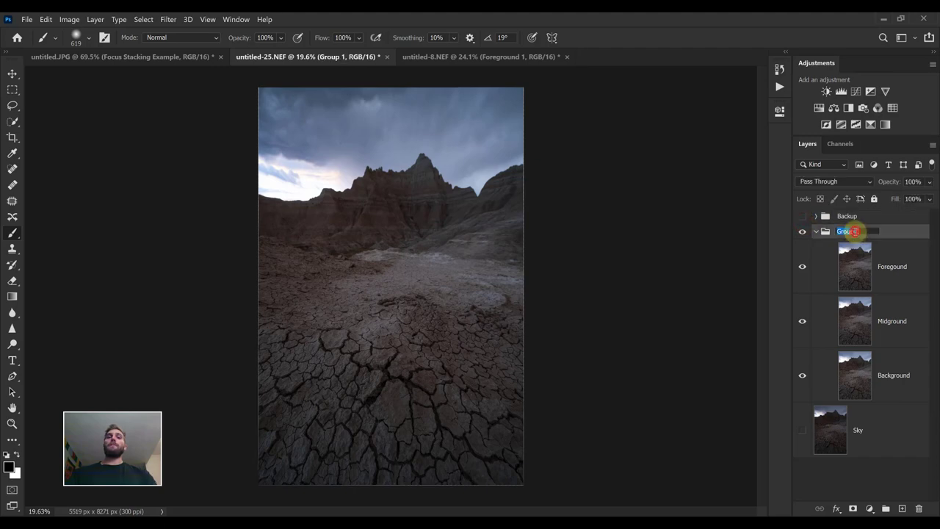
pyautogui.write('Act')
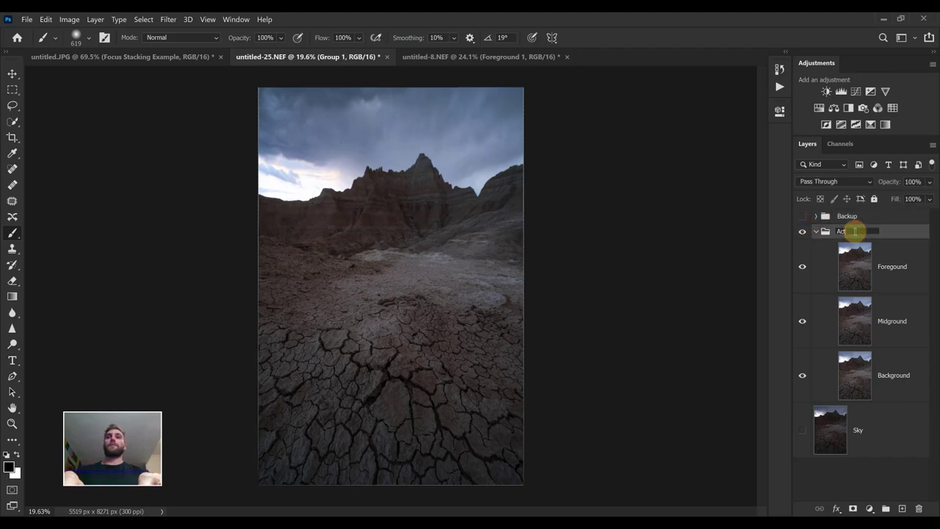
pyautogui.write('ive')
pyautogui.press('Return')
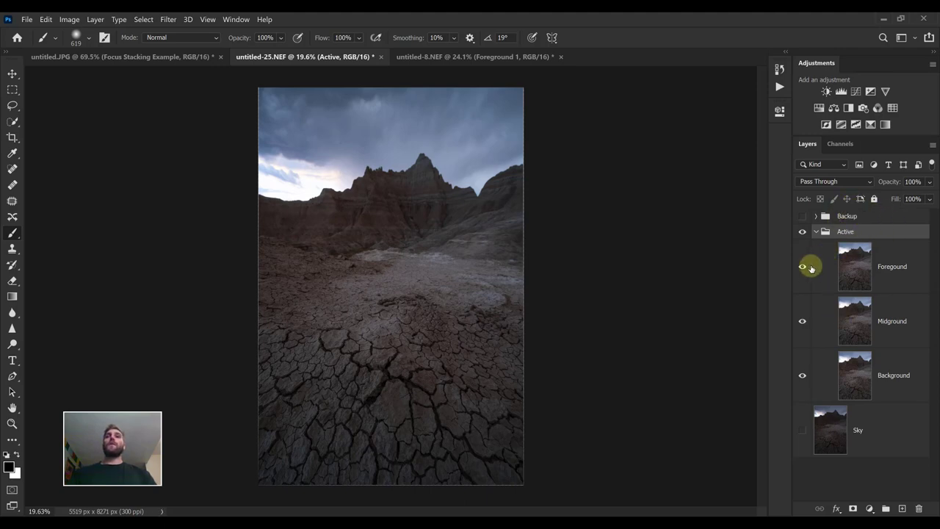
# - Auto-blend the Foregound, Midground and Background layers in the Active group using Stack Images with Seamless Tones and Colors enabled
pyautogui.click(867, 264)
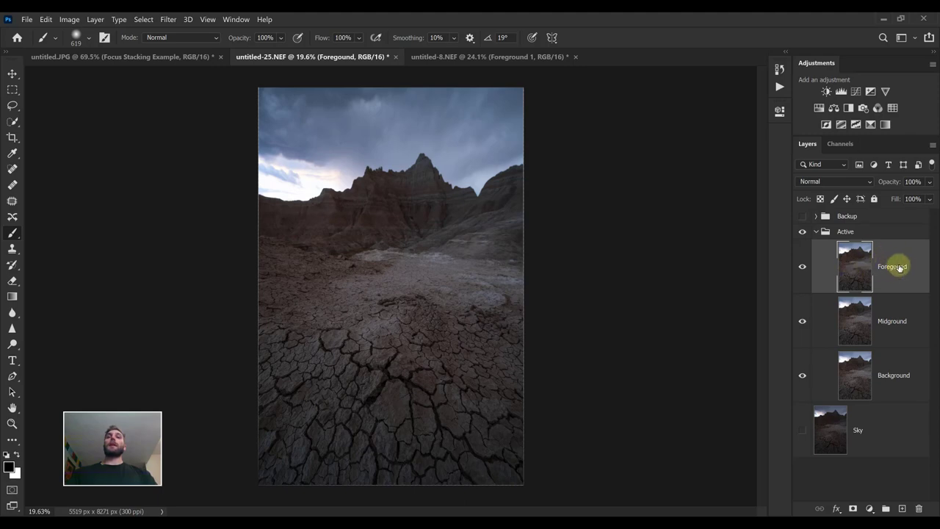
pyautogui.keyDown('shift'); pyautogui.click(829, 375); pyautogui.keyUp('shift')
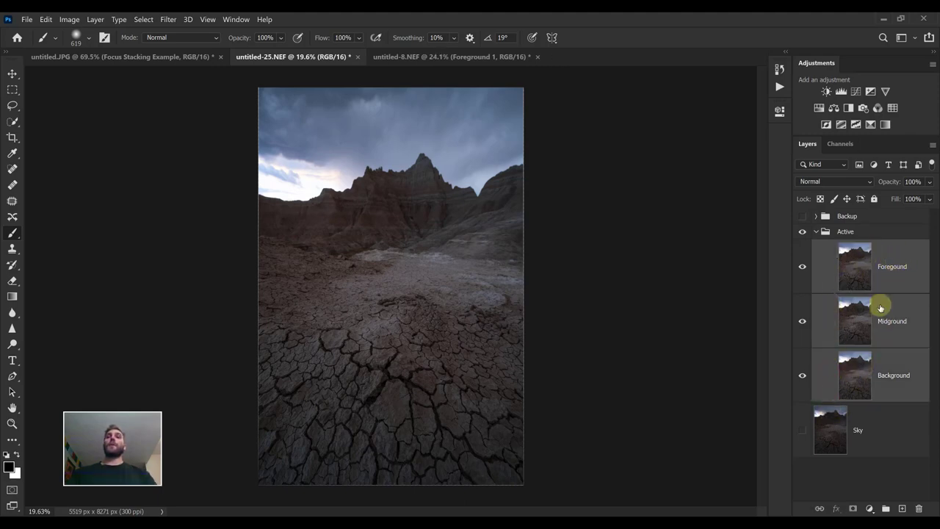
pyautogui.click(46, 20)
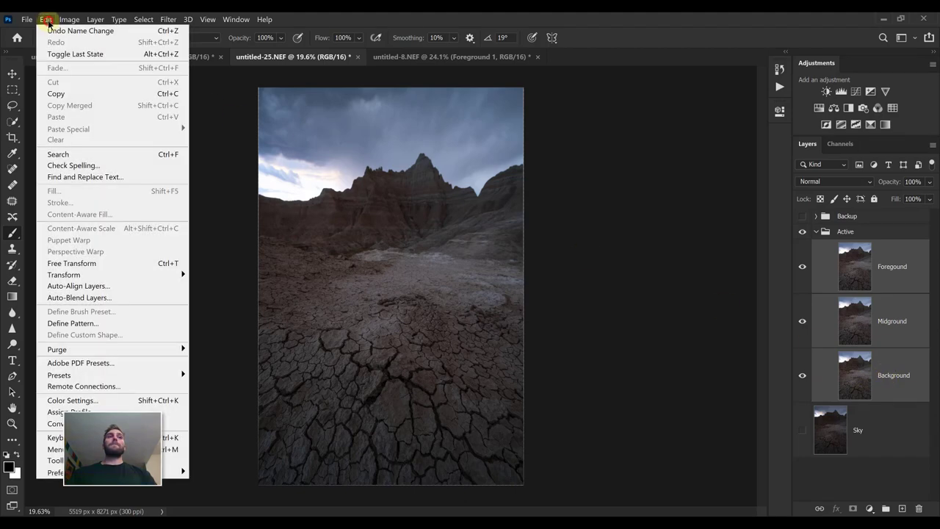
pyautogui.click(74, 298)
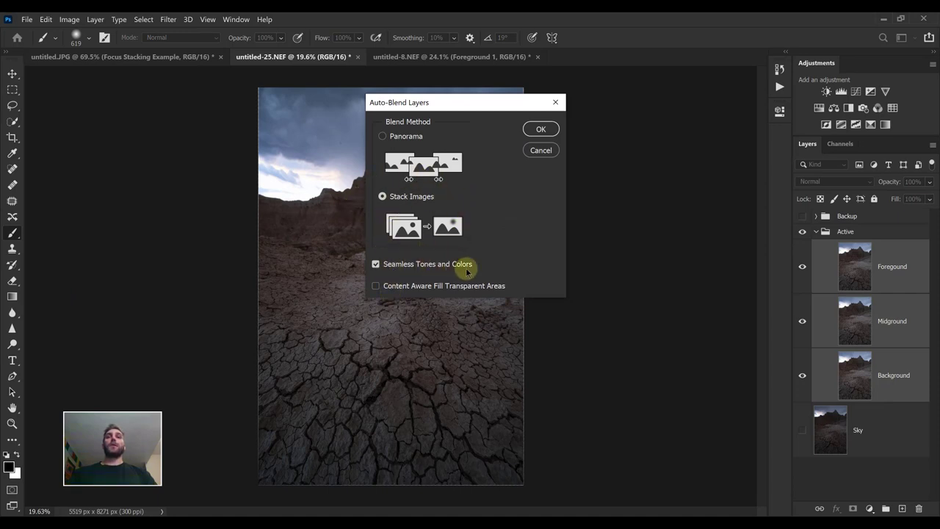
pyautogui.click(540, 130)
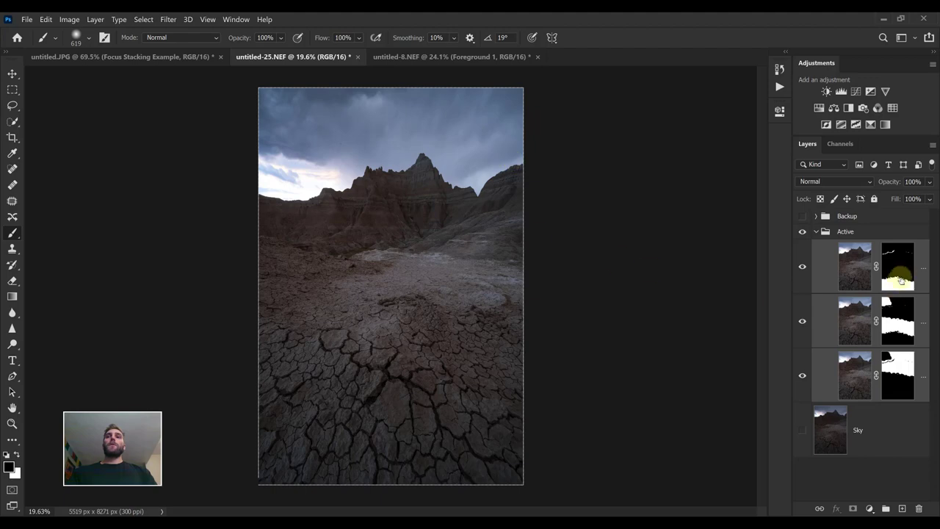
# - Examine the sharpness of the blended image from the cracked foreground up through the midground
pyautogui.hotkey('ctrl', 'a')
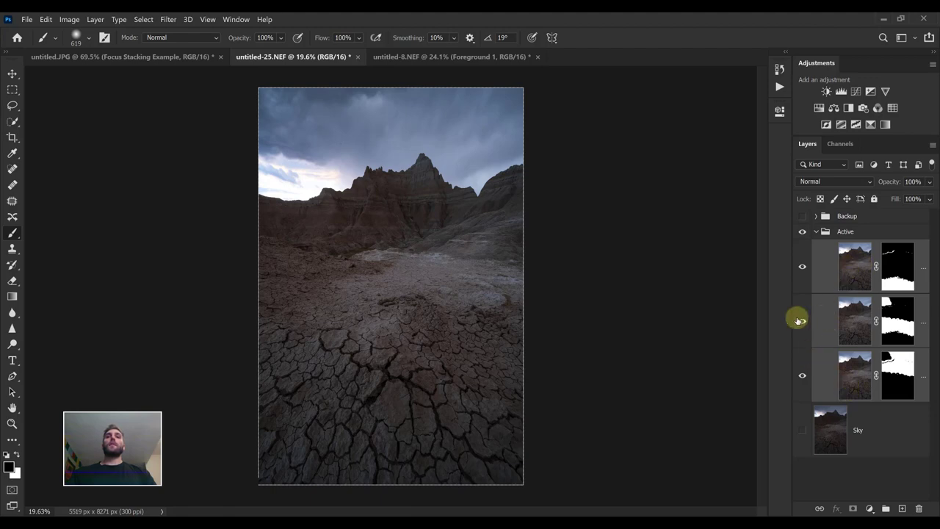
pyautogui.hotkey('ctrl', '0')
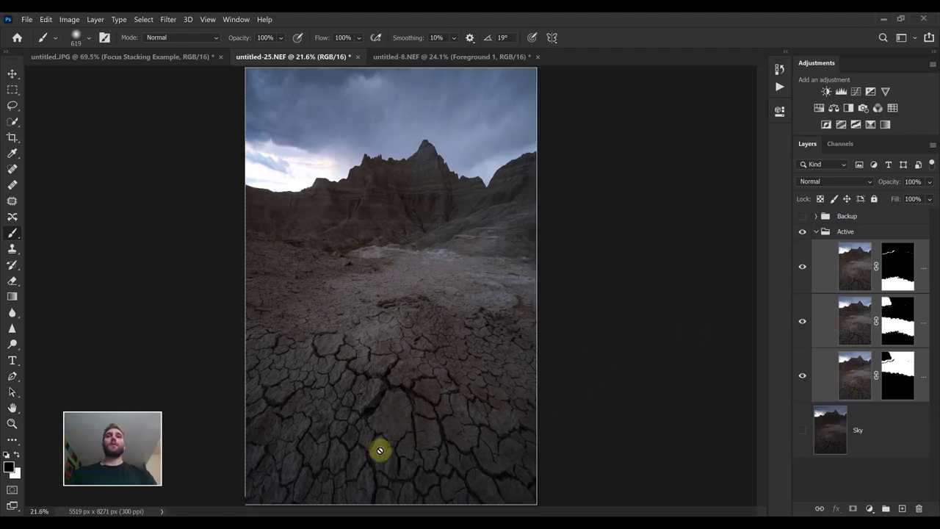
pyautogui.click(855, 266)
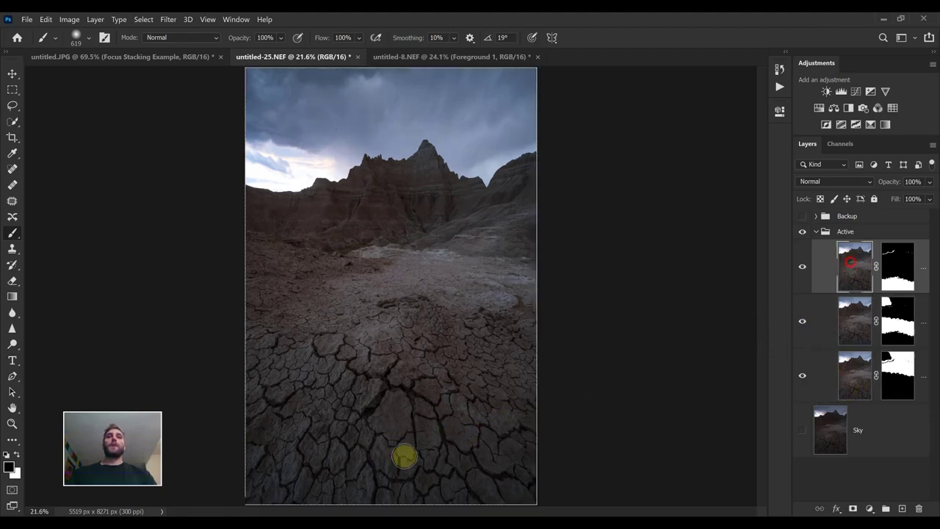
pyautogui.scroll(2, 389, 472)
pyautogui.scroll(3, 419, 413)
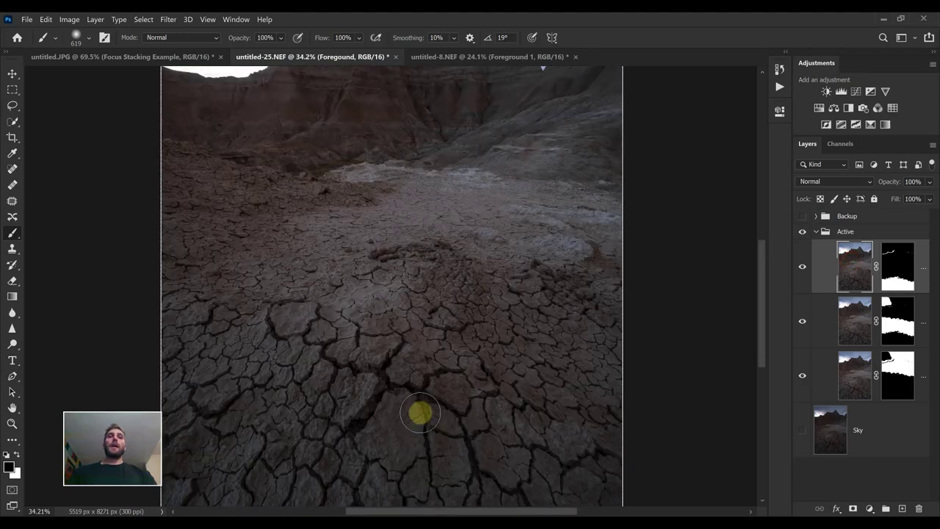
pyautogui.scroll(-3, 420, 414)
pyautogui.scroll(-3, 417, 342)
pyautogui.scroll(2, 397, 305)
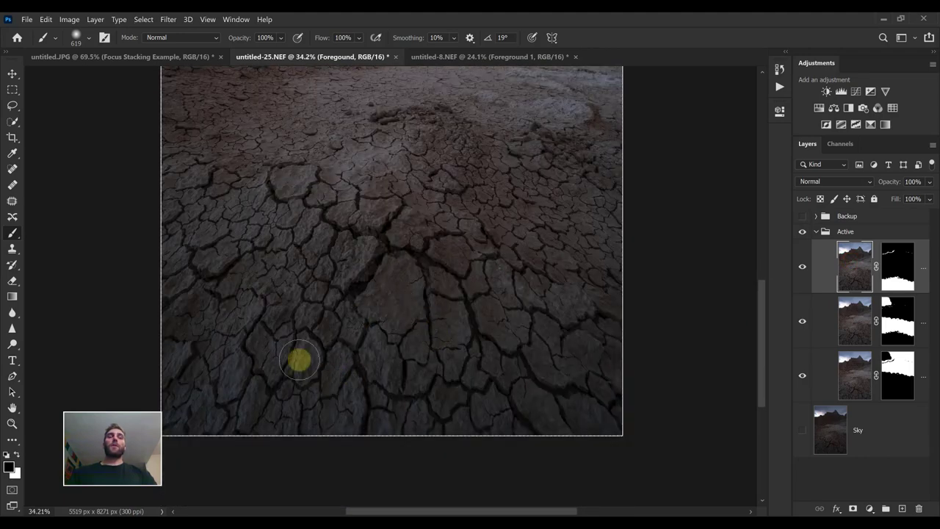
pyautogui.scroll(2, 373, 161)
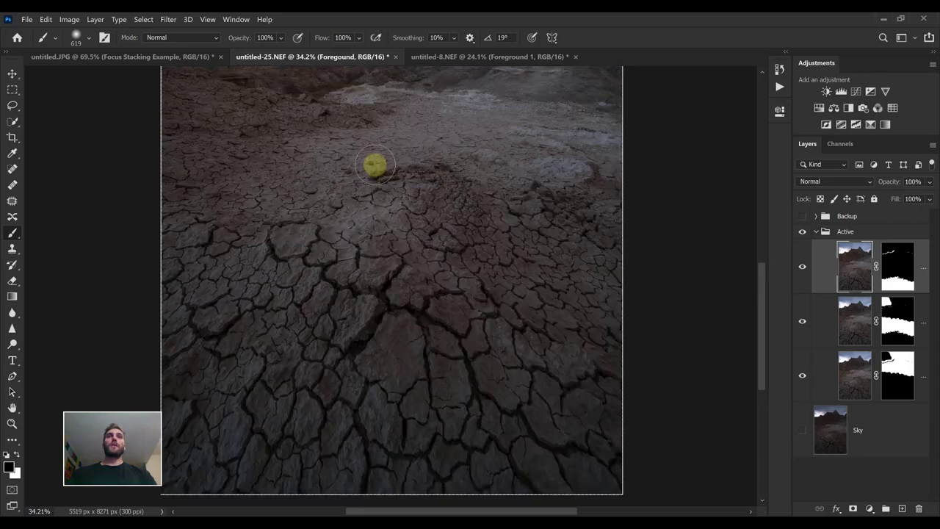
pyautogui.scroll(2, 414, 183)
pyautogui.scroll(10, 407, 273)
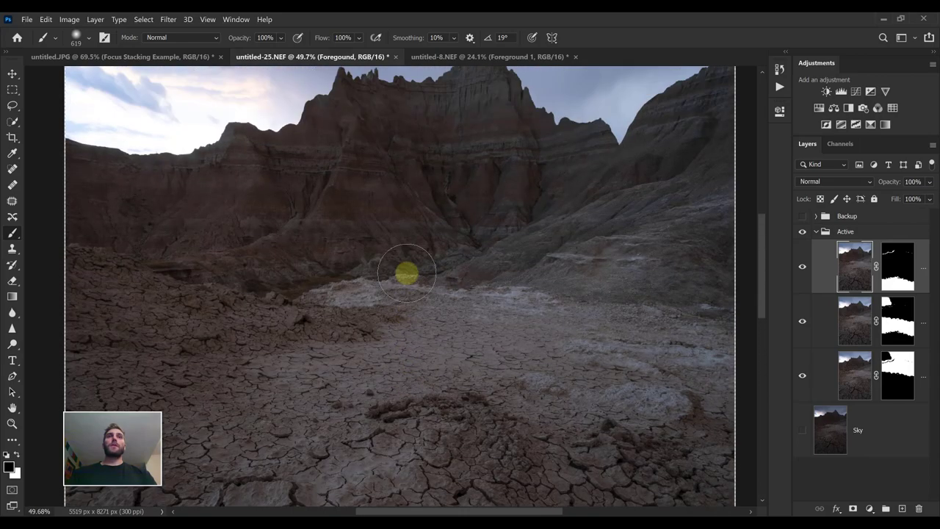
# - Examine the blended mountain peak and ridge edge against the sky for blending errors, checking the Foregound layer's mask
pyautogui.scroll(4, 515, 183)
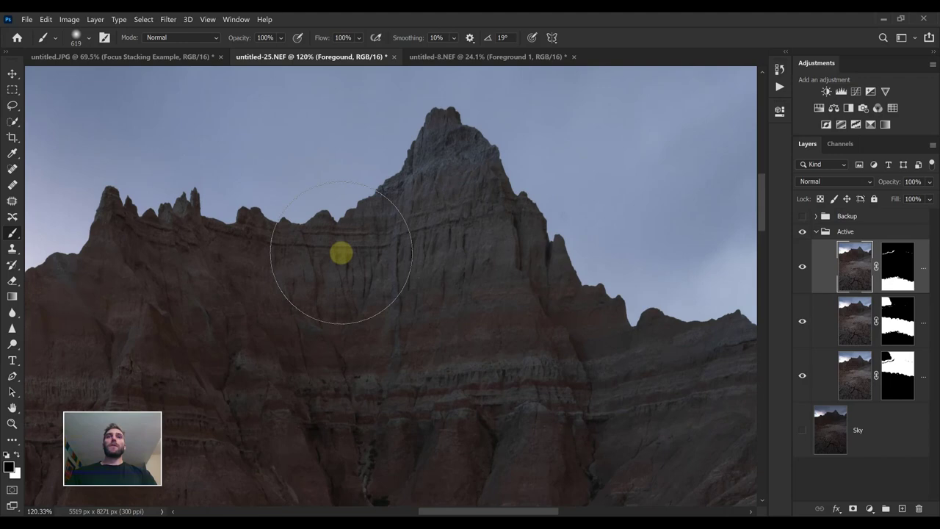
pyautogui.scroll(-8, 341, 253)
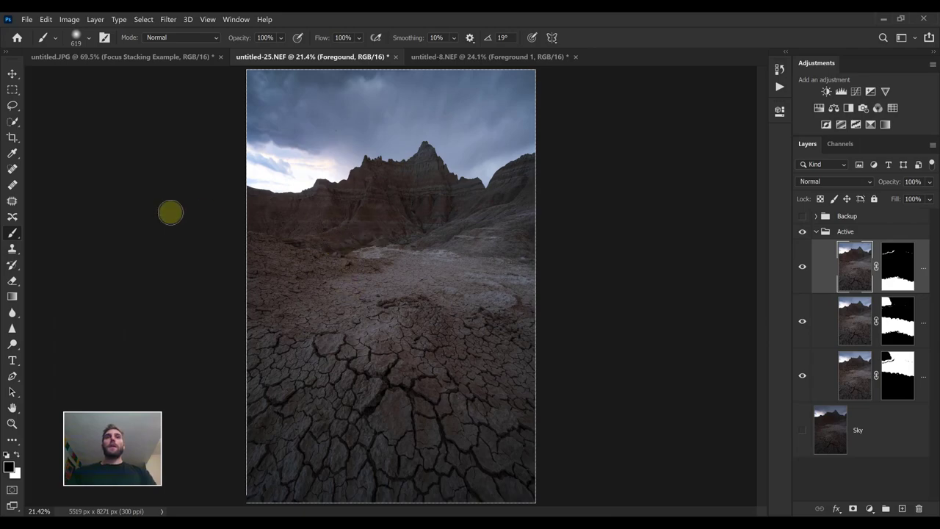
pyautogui.scroll(8, 409, 189)
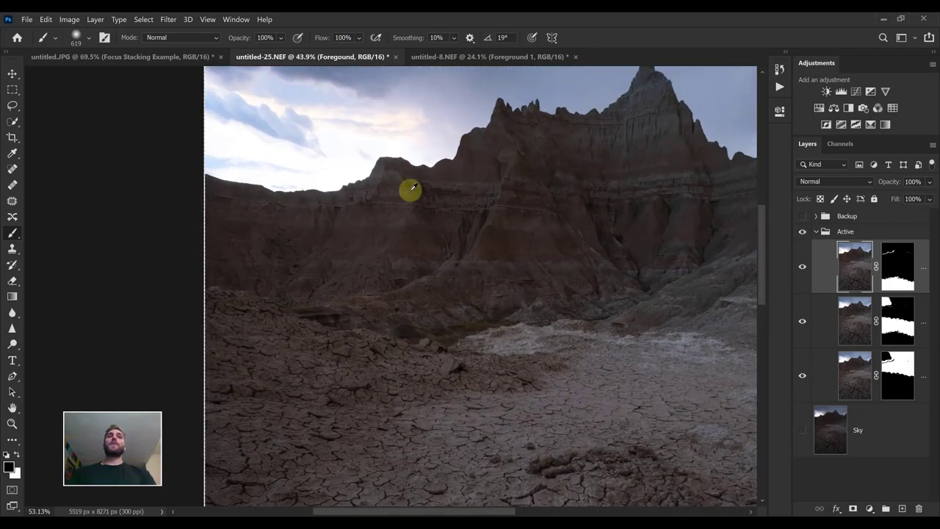
pyautogui.scroll(3, 334, 206)
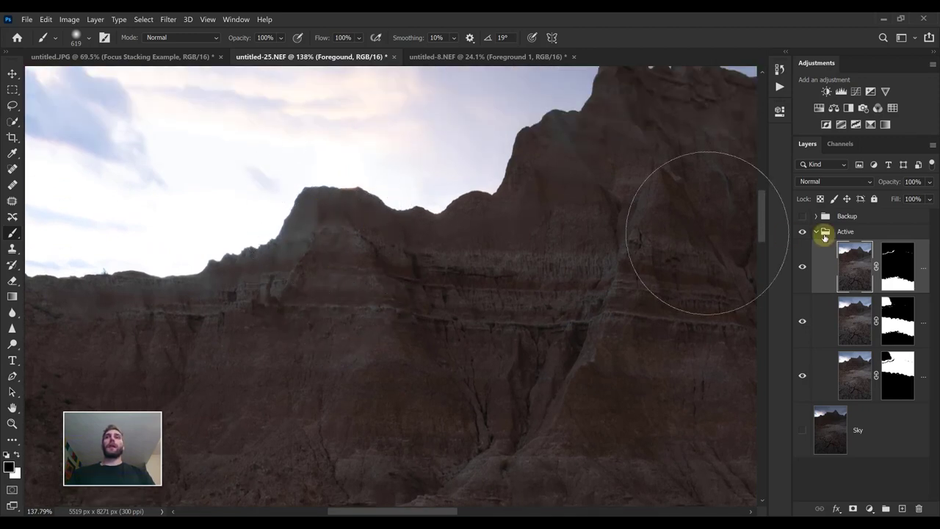
pyautogui.click(898, 263)
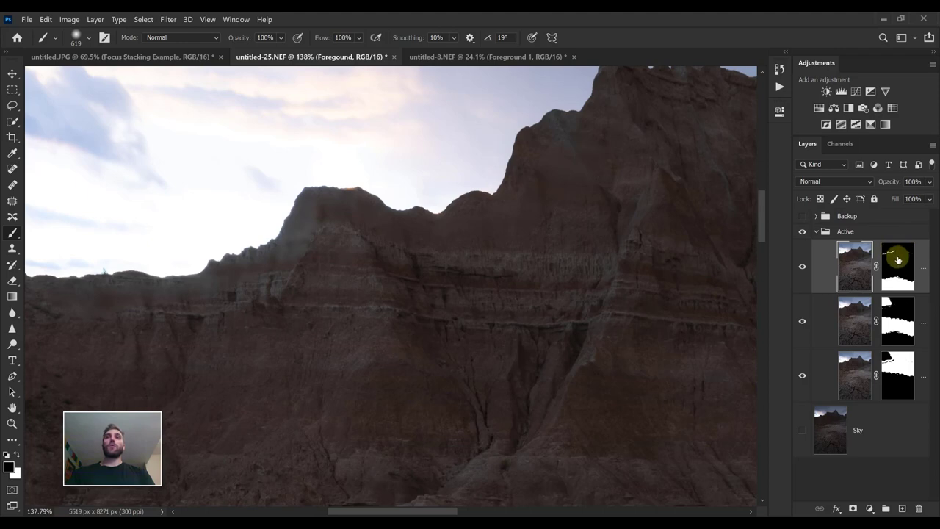
pyautogui.click(855, 266)
pyautogui.click(902, 262)
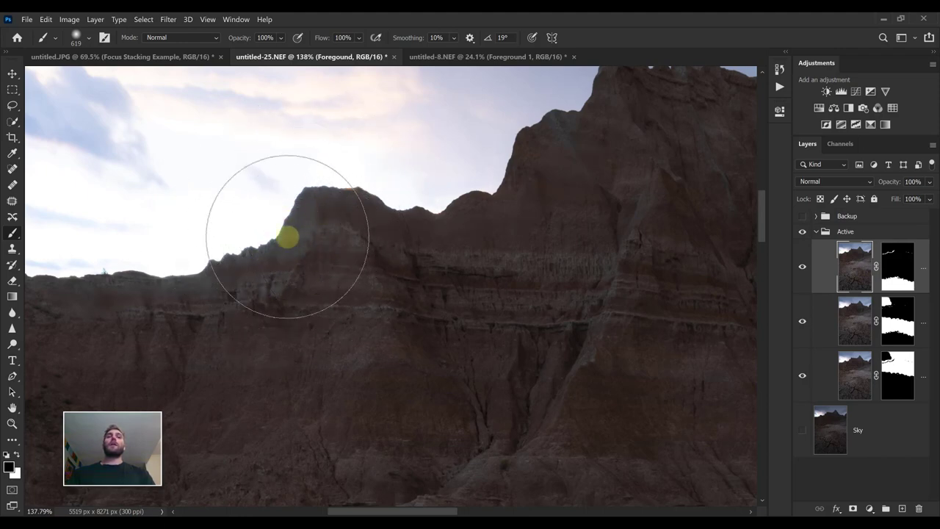
pyautogui.moveTo(287, 236)
pyautogui.mouseDown()
pyautogui.moveTo(299, 204)
pyautogui.moveTo(266, 209)
pyautogui.moveTo(268, 253)
pyautogui.moveTo(250, 257)
pyautogui.moveTo(326, 272)
pyautogui.moveTo(320, 238)
pyautogui.mouseUp()
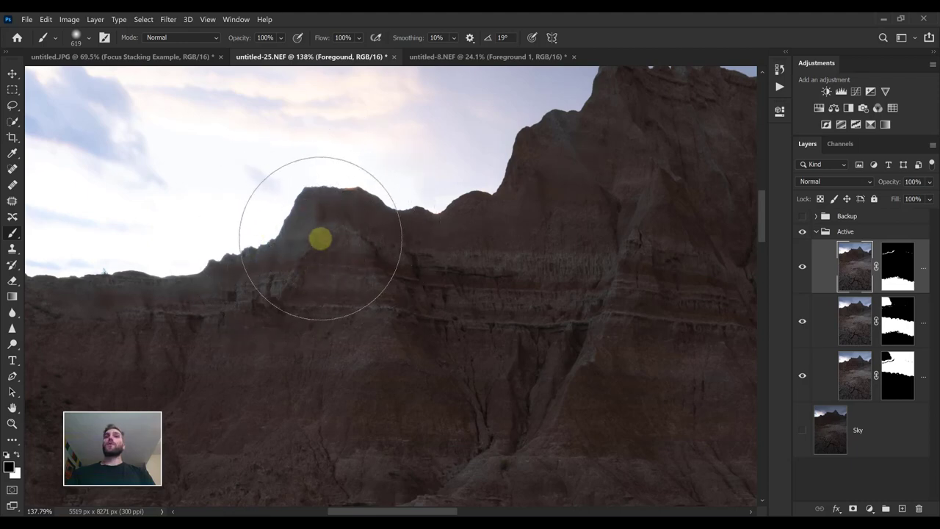
# - Expand and show the Backup group, leaving only its Background layer visible inside it
pyautogui.click(817, 216)
pyautogui.click(802, 216)
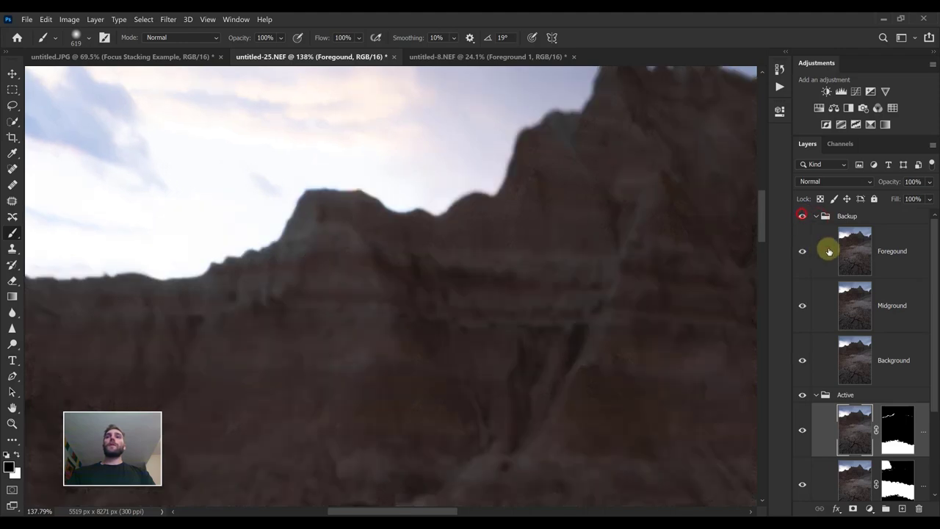
pyautogui.moveTo(803, 252); pyautogui.dragTo(793, 404)
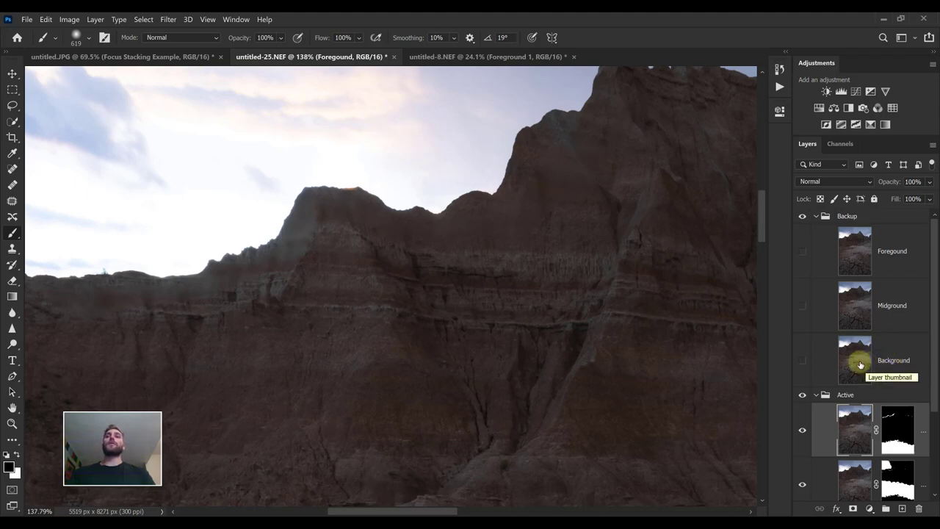
pyautogui.click(803, 361)
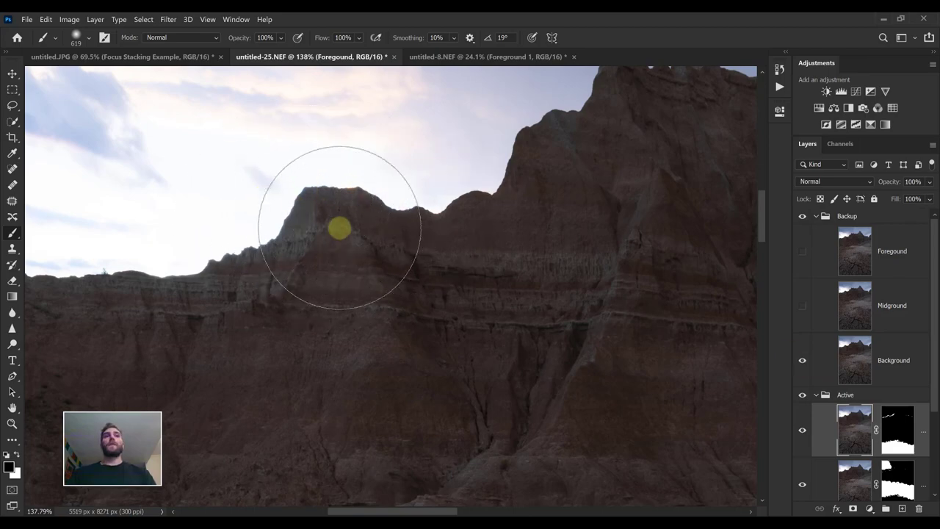
# - Add a layer mask to the Backup group's Background layer and invert it to black
pyautogui.scroll(-3, 336, 232)
pyautogui.scroll(-5, 339, 228)
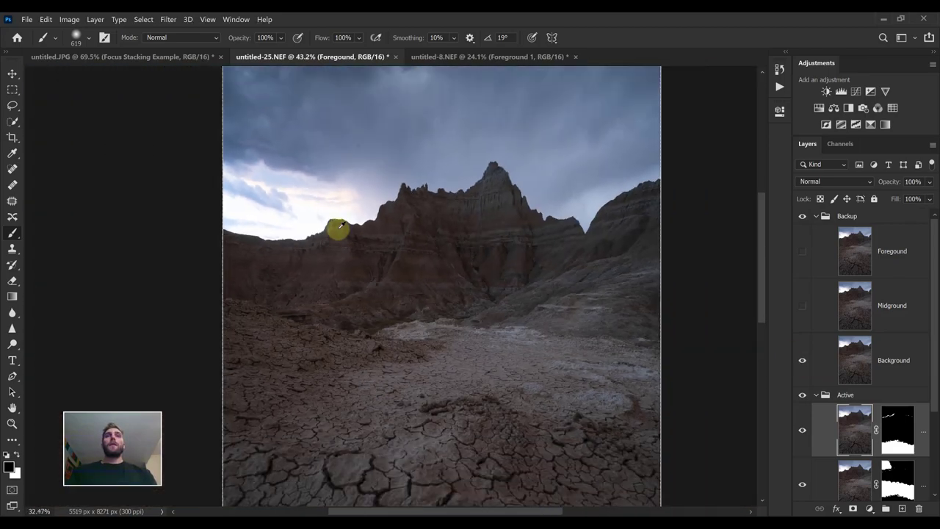
pyautogui.scroll(-1, 337, 232)
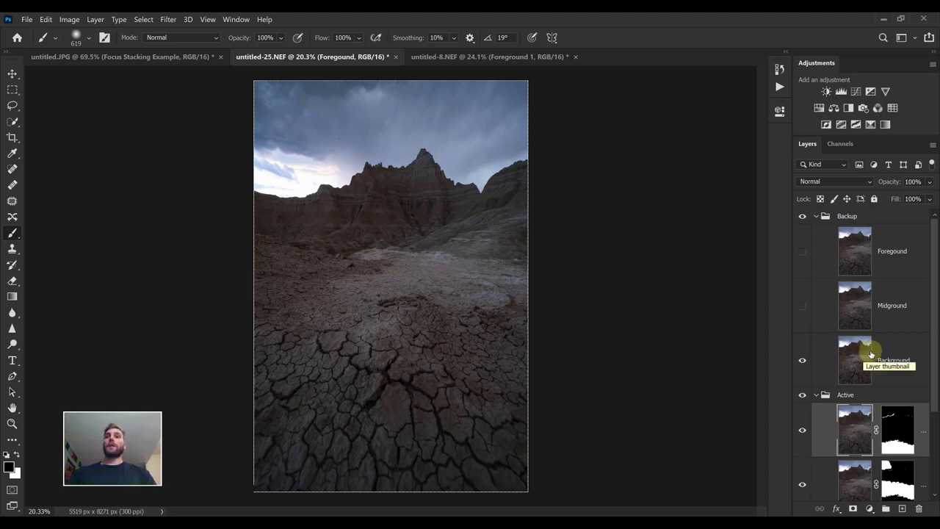
pyautogui.scroll(-3, 864, 354)
pyautogui.scroll(2, 874, 337)
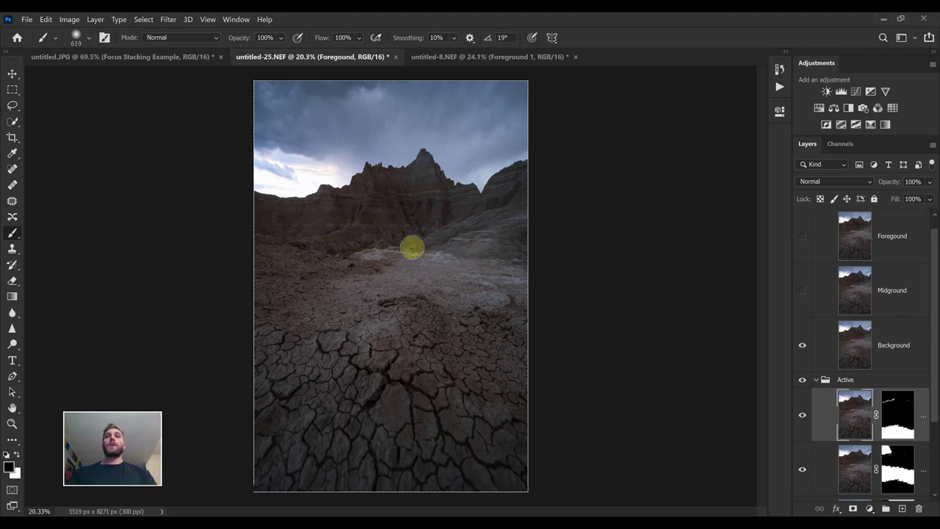
pyautogui.click(886, 343)
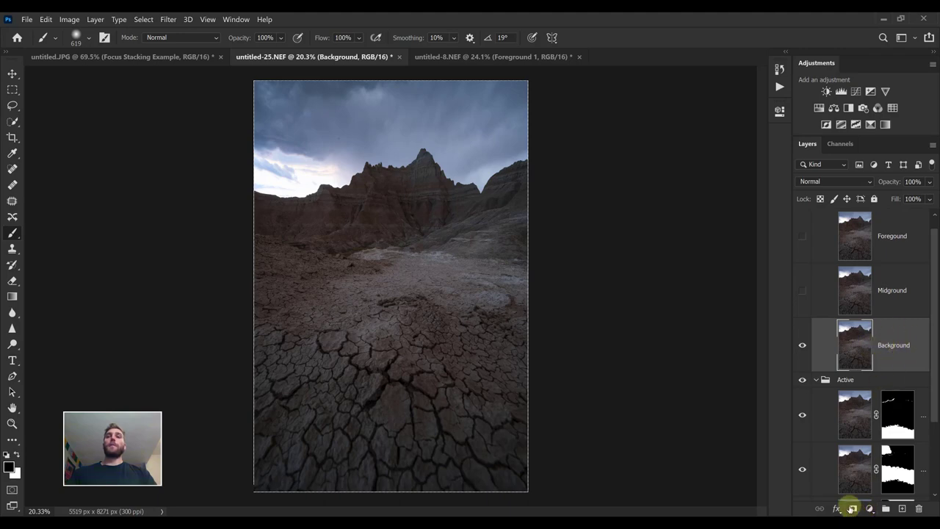
pyautogui.click(853, 509)
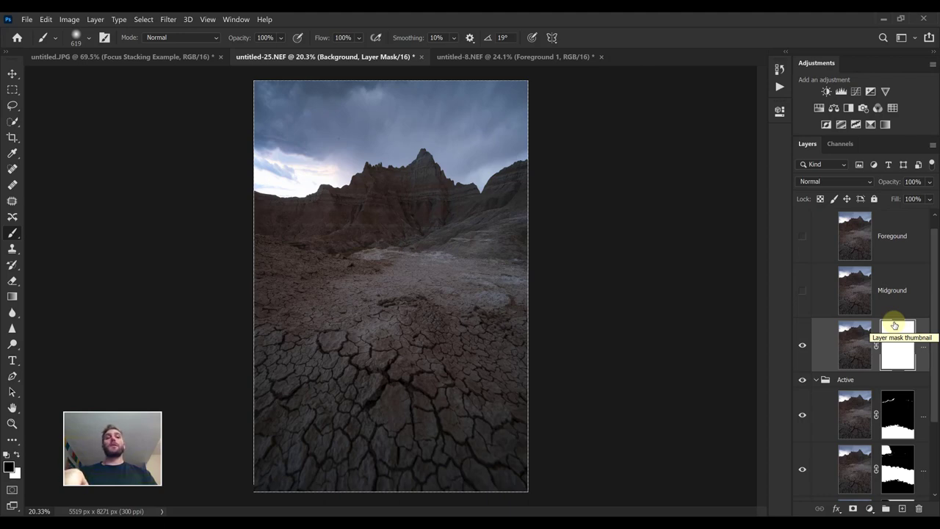
pyautogui.hotkey('ctrl', 'i')
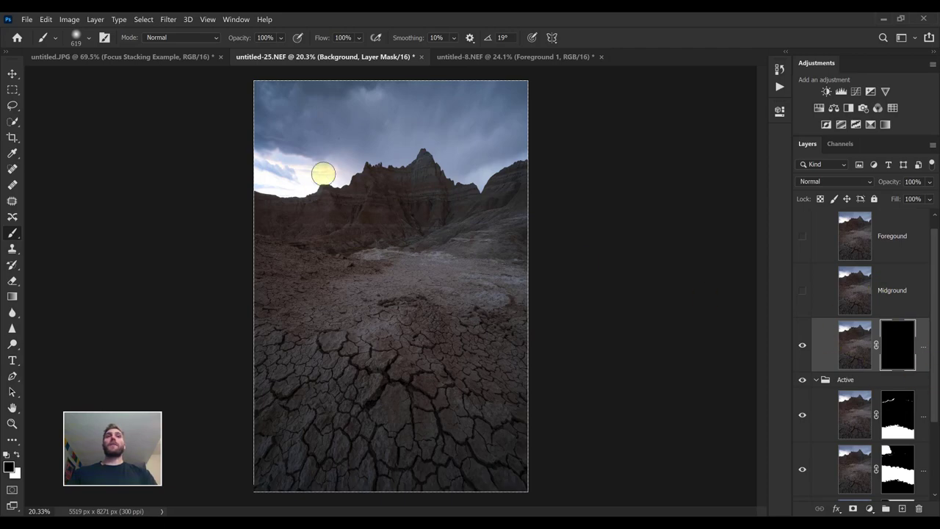
# - Paint white on the backup Background layer's mask along the ridge edge below the bright clouds
pyautogui.scroll(8, 321, 174)
pyautogui.scroll(-3, 335, 257)
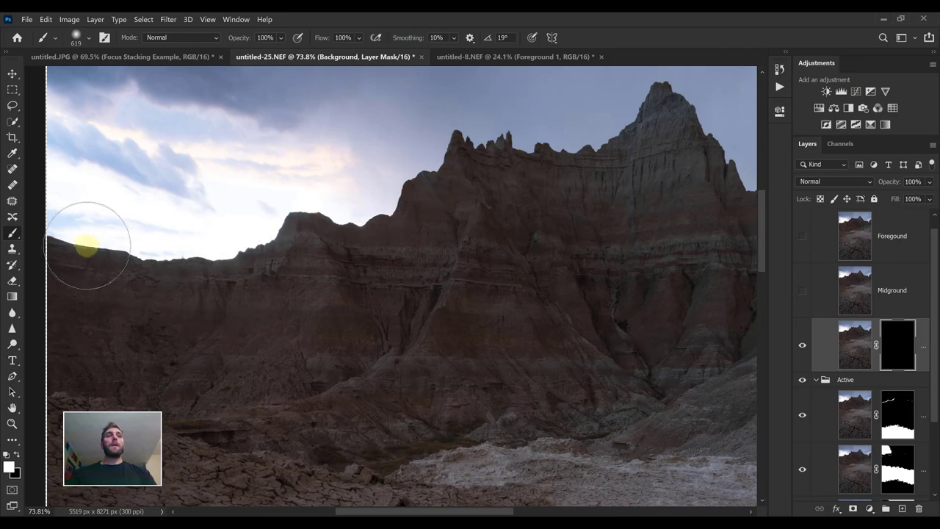
pyautogui.moveTo(84, 246)
pyautogui.mouseDown()
pyautogui.moveTo(193, 270)
pyautogui.moveTo(173, 270)
pyautogui.moveTo(227, 265)
pyautogui.moveTo(335, 230)
pyautogui.moveTo(355, 199)
pyautogui.moveTo(329, 233)
pyautogui.moveTo(303, 210)
pyautogui.mouseUp()
# - Compare the painted ridge edge with the masked backup Background layer hidden and shown
pyautogui.scroll(3, 304, 211)
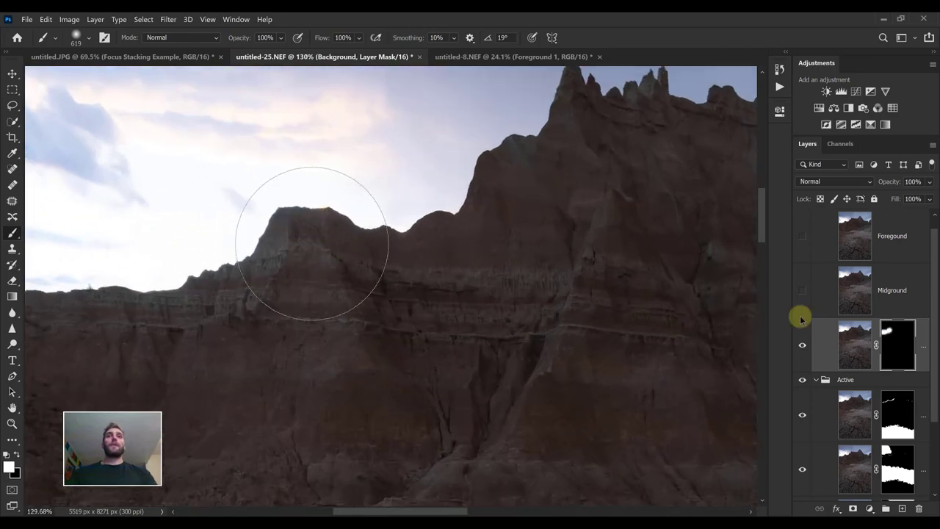
pyautogui.keyDown('shift'); pyautogui.click(891, 338); pyautogui.keyUp('shift')
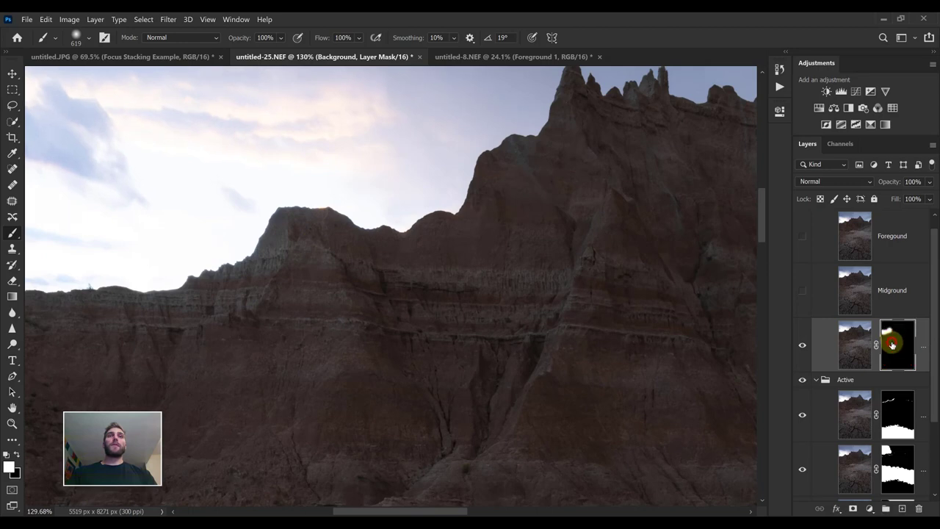
pyautogui.click(801, 347)
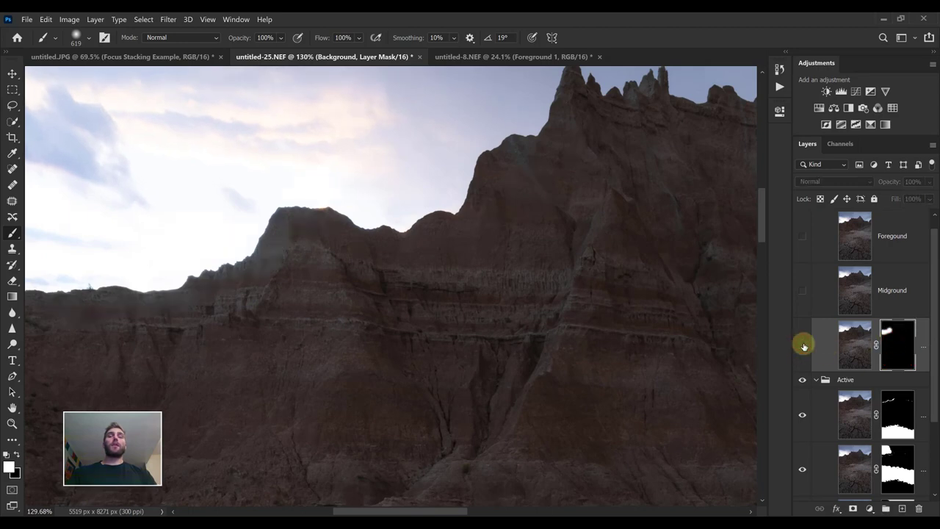
pyautogui.click(802, 345)
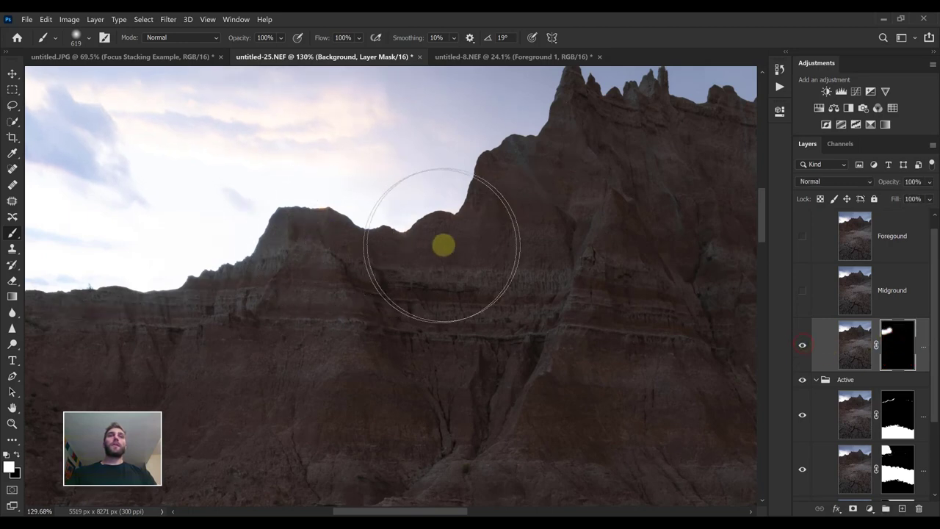
# - Enlarge the brush to about 1108 and paint the remaining mountains and the whole sky white on the backup Background layer's mask
pyautogui.scroll(-4, 473, 273)
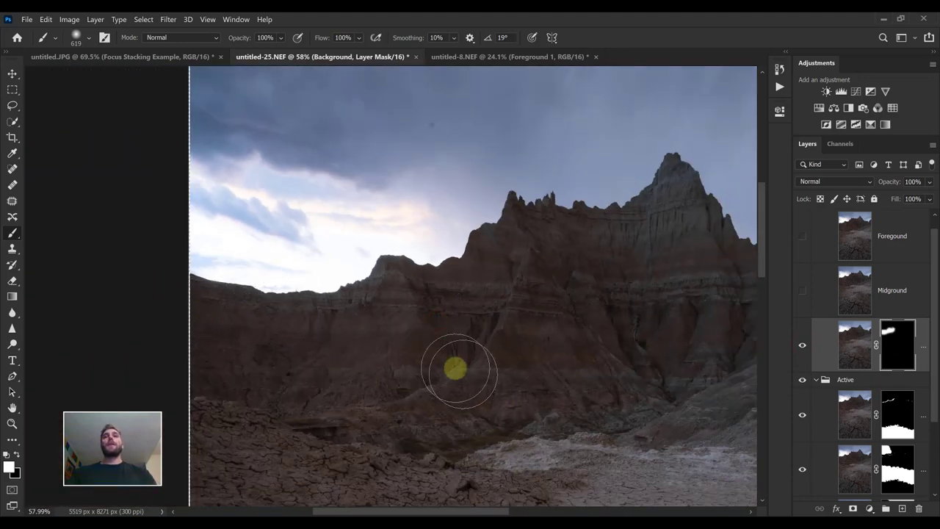
pyautogui.scroll(-2, 450, 365)
pyautogui.hscroll(2, 470, 334)
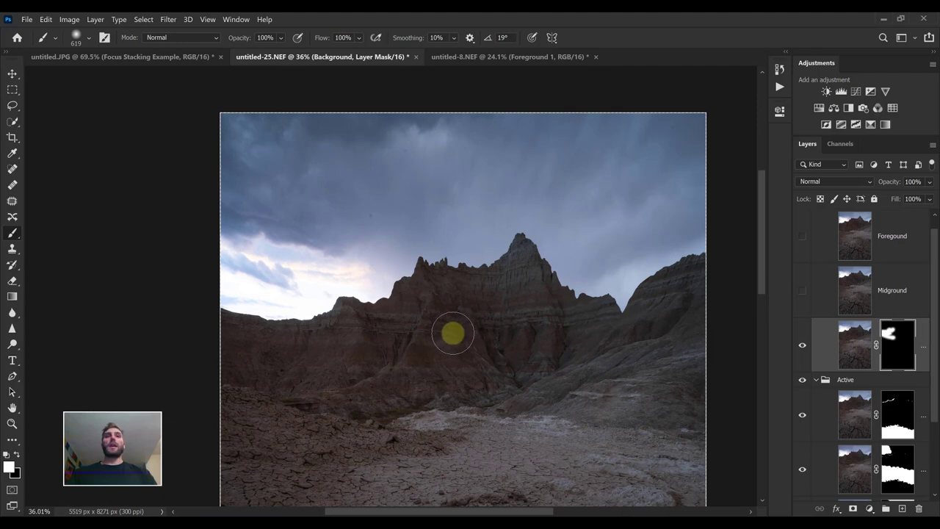
pyautogui.scroll(-2, 434, 367)
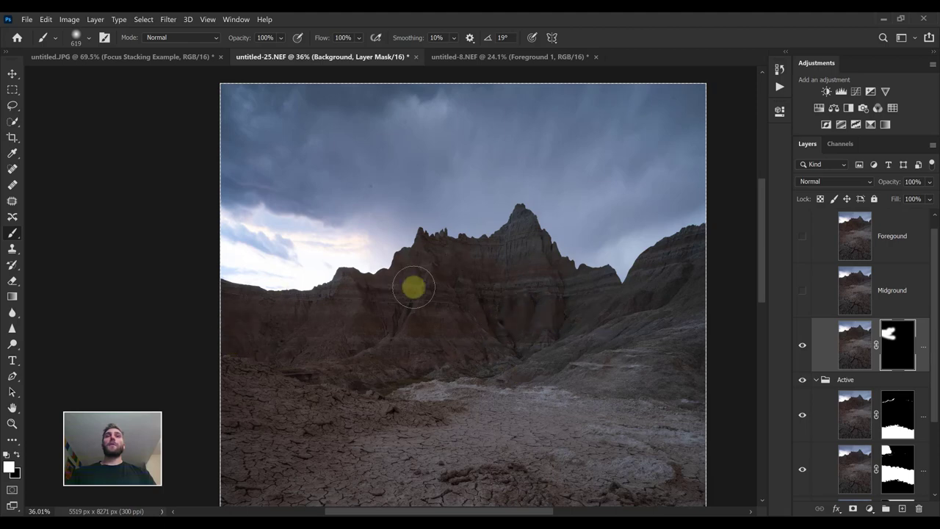
pyautogui.moveTo(410, 268)
pyautogui.mouseDown()
pyautogui.moveTo(441, 178)
pyautogui.moveTo(394, 210)
pyautogui.mouseUp()
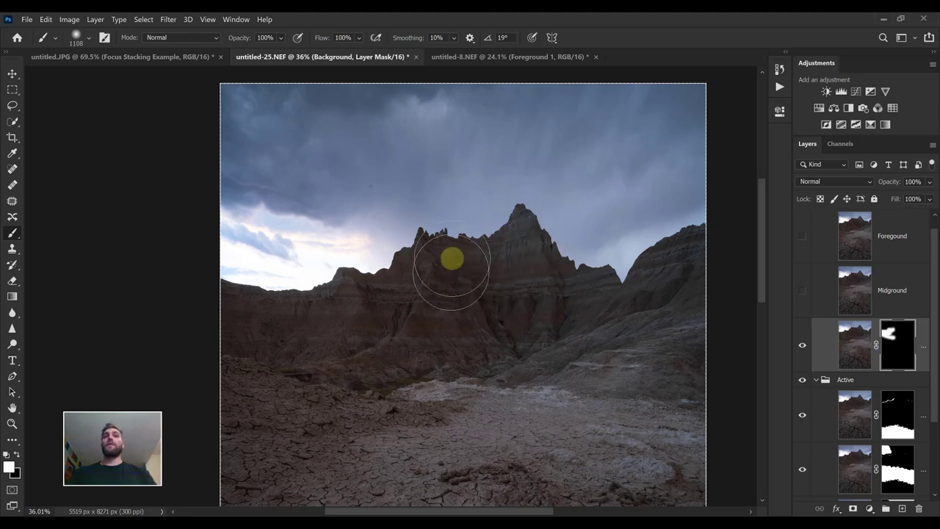
pyautogui.click(426, 287)
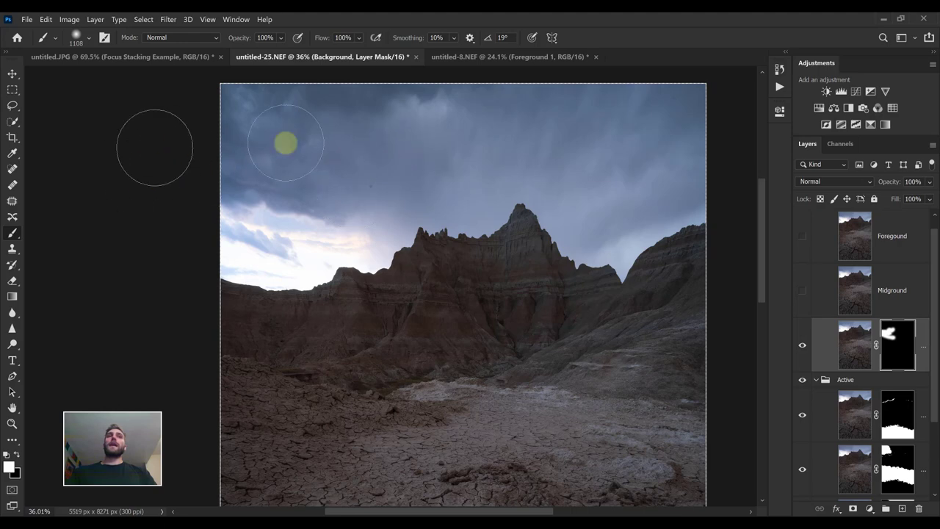
pyautogui.moveTo(606, 110)
pyautogui.mouseDown()
pyautogui.moveTo(623, 193)
pyautogui.moveTo(559, 227)
pyautogui.mouseUp()
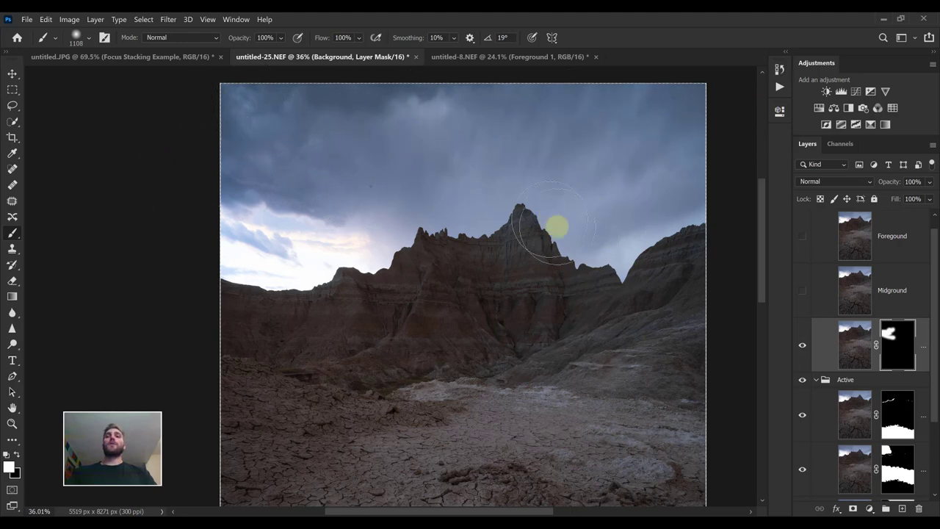
pyautogui.click(449, 176)
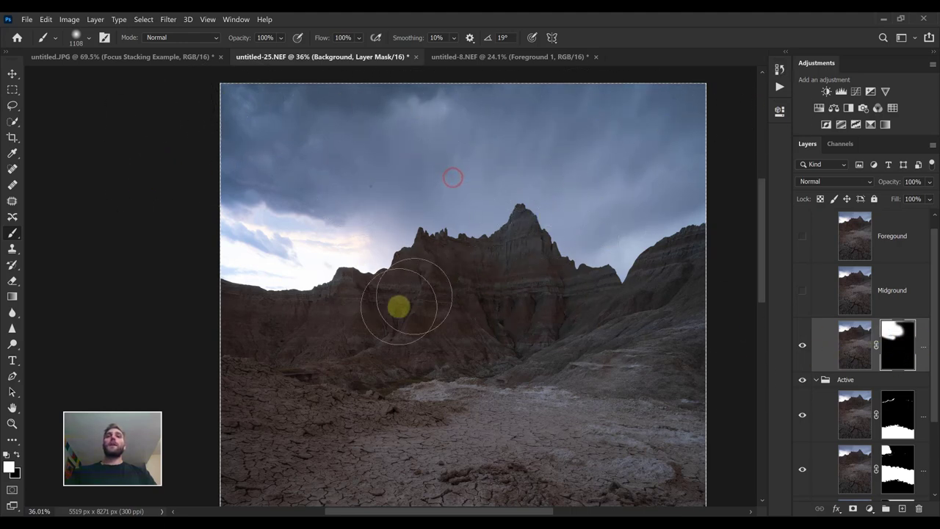
pyautogui.click(709, 245)
pyautogui.moveTo(686, 200)
pyautogui.mouseDown()
pyautogui.moveTo(656, 213)
pyautogui.moveTo(575, 195)
pyautogui.moveTo(634, 163)
pyautogui.moveTo(609, 126)
pyautogui.moveTo(663, 98)
pyautogui.moveTo(644, 117)
pyautogui.moveTo(625, 219)
pyautogui.mouseUp()
pyautogui.click(571, 222)
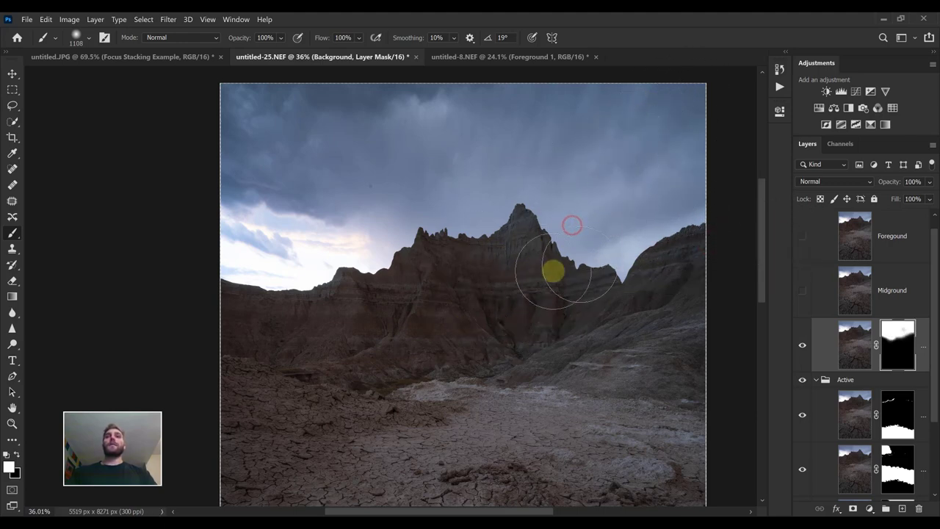
pyautogui.moveTo(555, 279)
pyautogui.mouseDown()
pyautogui.moveTo(661, 234)
pyautogui.moveTo(480, 311)
pyautogui.moveTo(502, 305)
pyautogui.moveTo(402, 322)
pyautogui.moveTo(211, 281)
pyautogui.moveTo(491, 277)
pyautogui.moveTo(618, 226)
pyautogui.moveTo(476, 202)
pyautogui.moveTo(463, 241)
pyautogui.moveTo(609, 239)
pyautogui.moveTo(658, 205)
pyautogui.moveTo(605, 247)
pyautogui.moveTo(463, 323)
pyautogui.moveTo(376, 339)
pyautogui.moveTo(258, 284)
pyautogui.moveTo(560, 265)
pyautogui.moveTo(479, 224)
pyautogui.moveTo(353, 218)
pyautogui.moveTo(362, 164)
pyautogui.moveTo(296, 129)
pyautogui.moveTo(184, 109)
pyautogui.moveTo(758, 124)
pyautogui.moveTo(682, 110)
pyautogui.moveTo(682, 179)
pyautogui.moveTo(619, 252)
pyautogui.moveTo(447, 284)
pyautogui.moveTo(412, 309)
pyautogui.moveTo(341, 326)
pyautogui.moveTo(241, 290)
pyautogui.moveTo(518, 229)
pyautogui.moveTo(404, 244)
pyautogui.moveTo(336, 267)
pyautogui.mouseUp()
# - Examine the repaired ridge line up close, comparing it with the masked backup Background layer hidden and shown
pyautogui.scroll(3, 335, 267)
pyautogui.scroll(4, 536, 321)
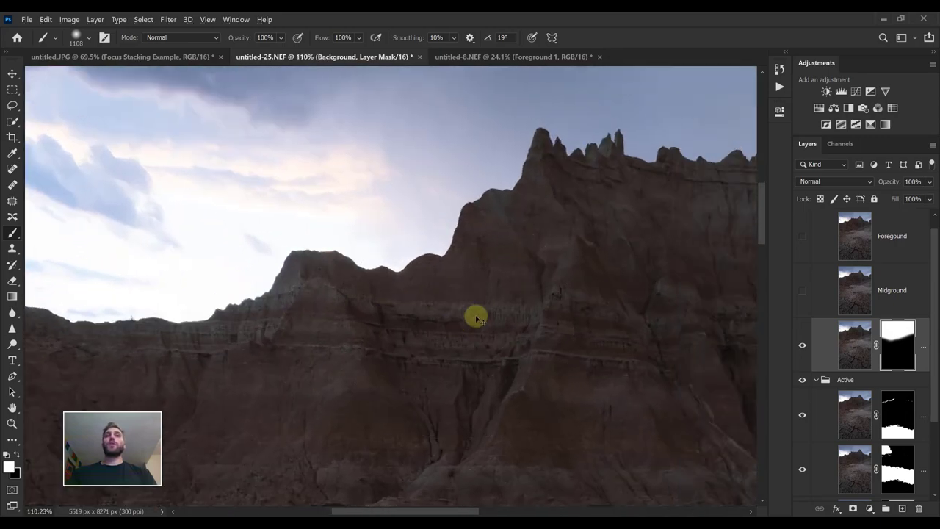
pyautogui.scroll(-6, 463, 316)
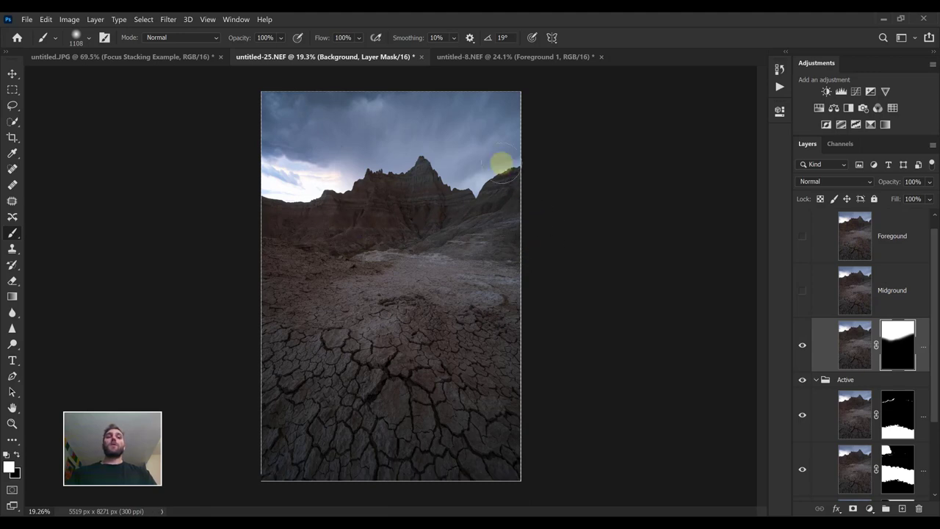
pyautogui.scroll(5, 343, 165)
pyautogui.scroll(2, 371, 241)
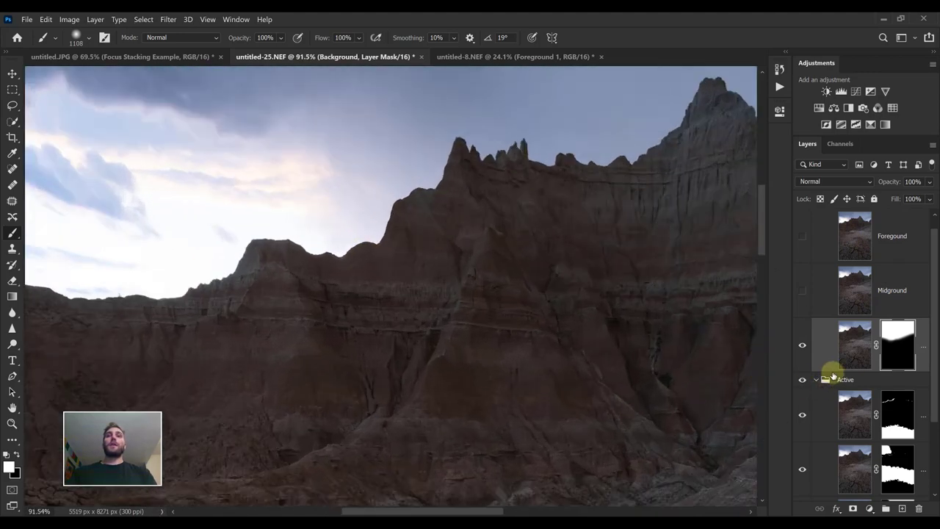
pyautogui.click(803, 345)
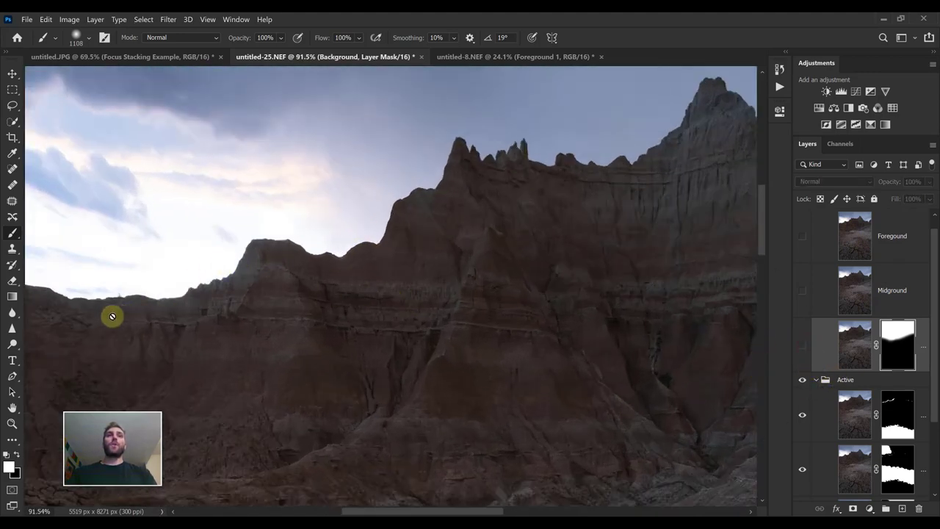
pyautogui.click(802, 345)
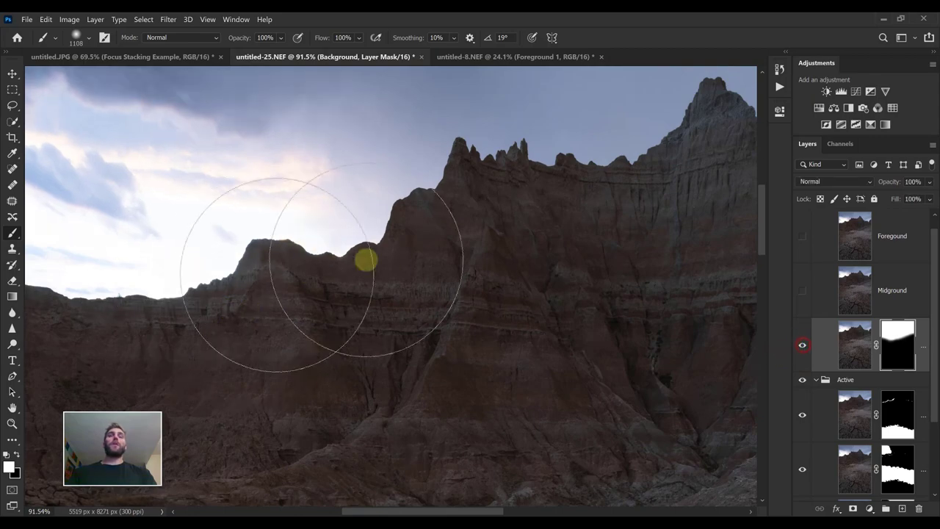
# - Merge all visible layers into a single Background layer
pyautogui.scroll(-6, 536, 343)
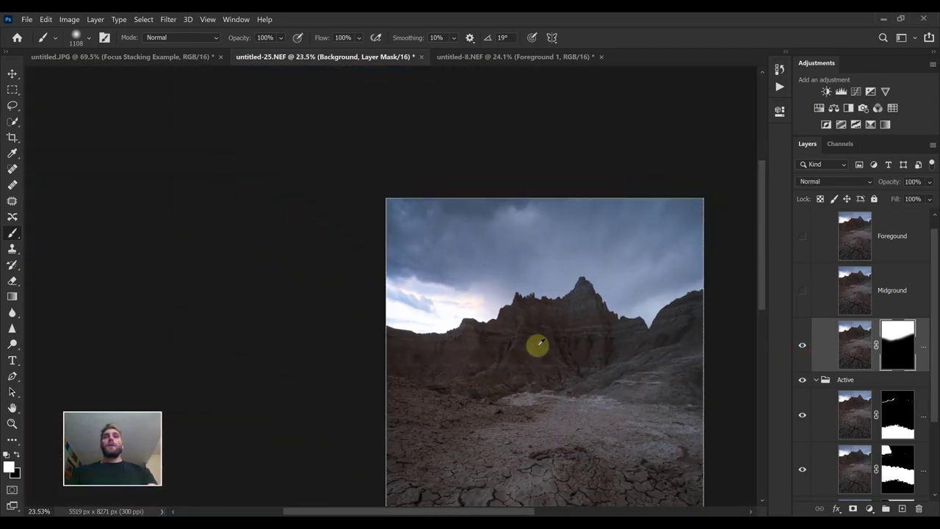
pyautogui.scroll(-2, 536, 343)
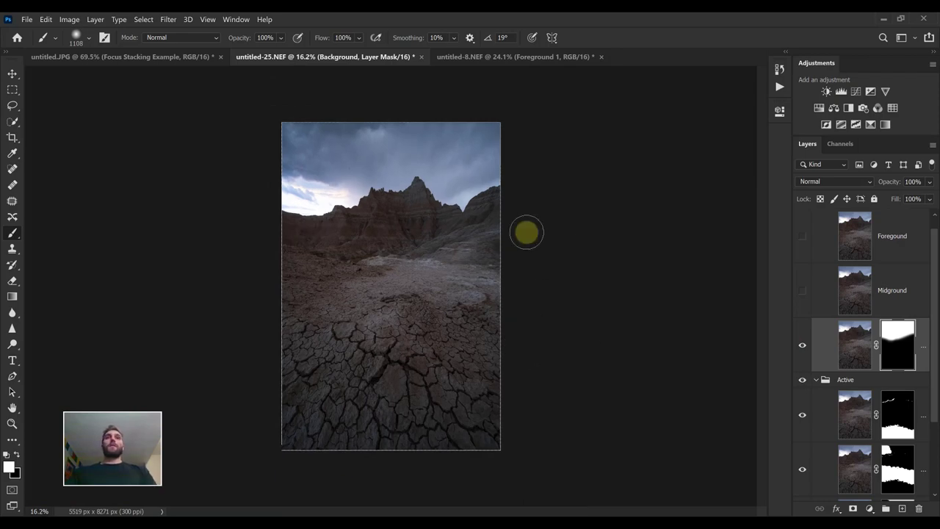
pyautogui.click(94, 20)
pyautogui.click(187, 419)
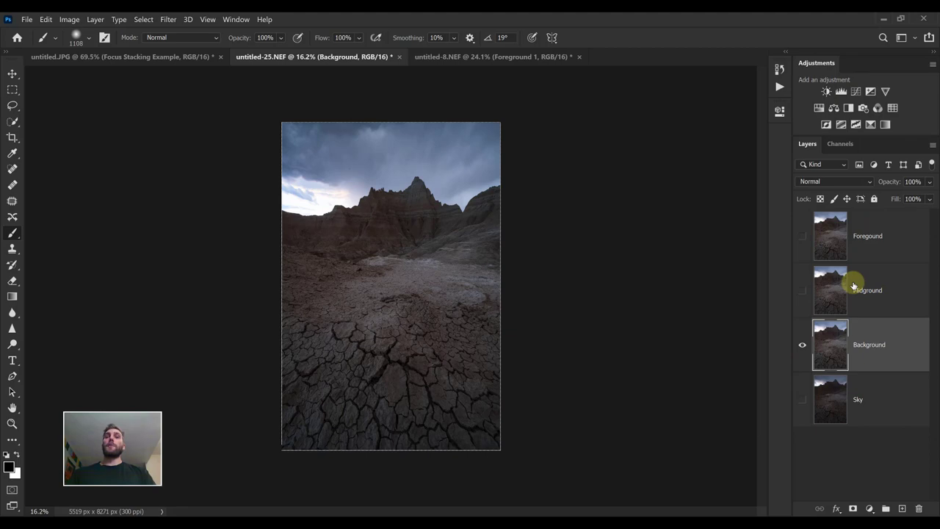
# - Delete the hidden Foregound and Midground backup layers
pyautogui.click(856, 235)
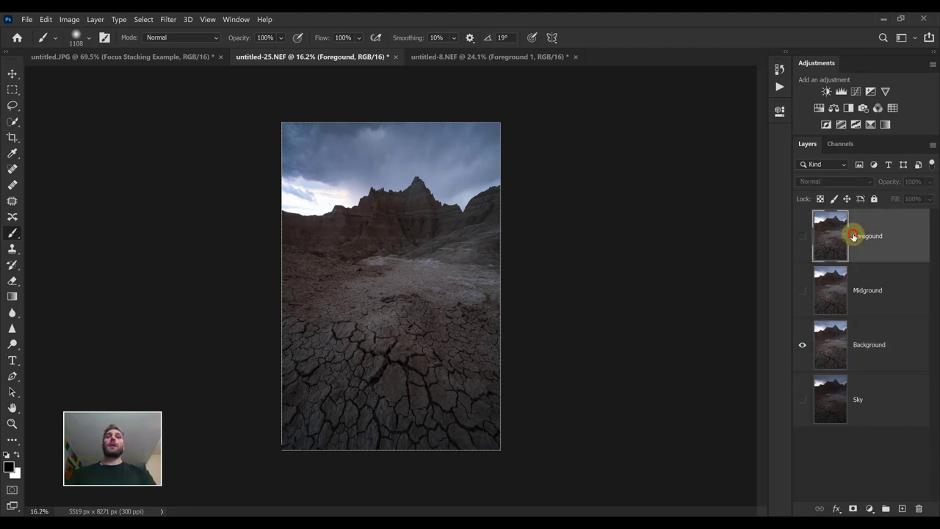
pyautogui.keyDown('shift'); pyautogui.click(903, 276); pyautogui.keyUp('shift')
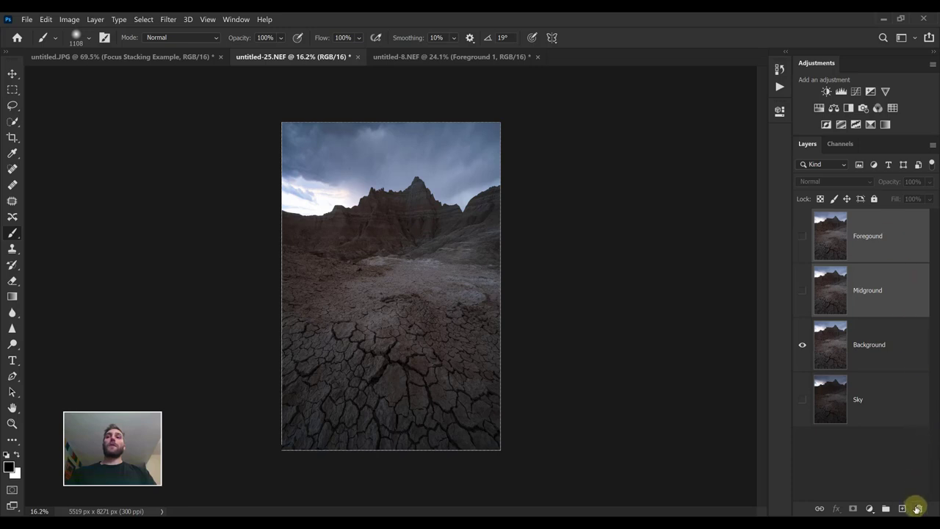
pyautogui.press('Delete')
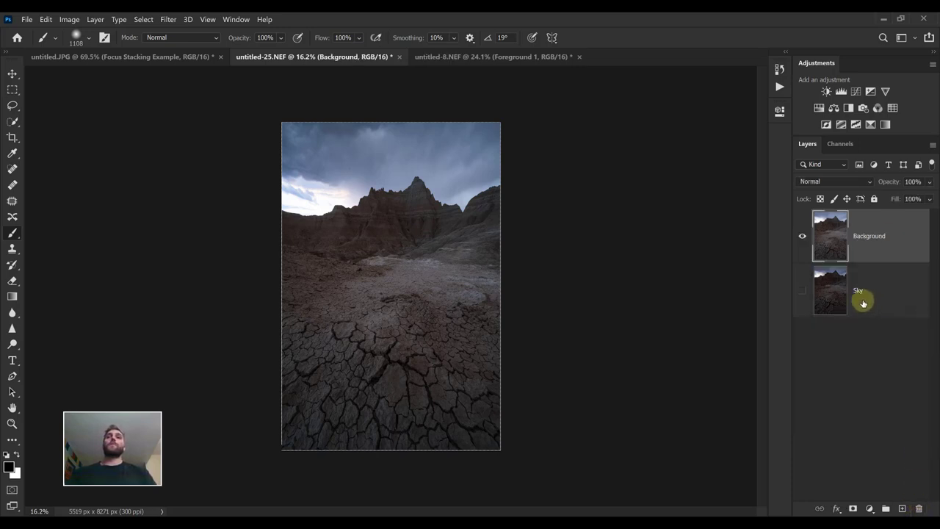
# - Examine the sharpness of the merged Background layer from the cracked foreground up to the mountains
pyautogui.scroll(3, 374, 419)
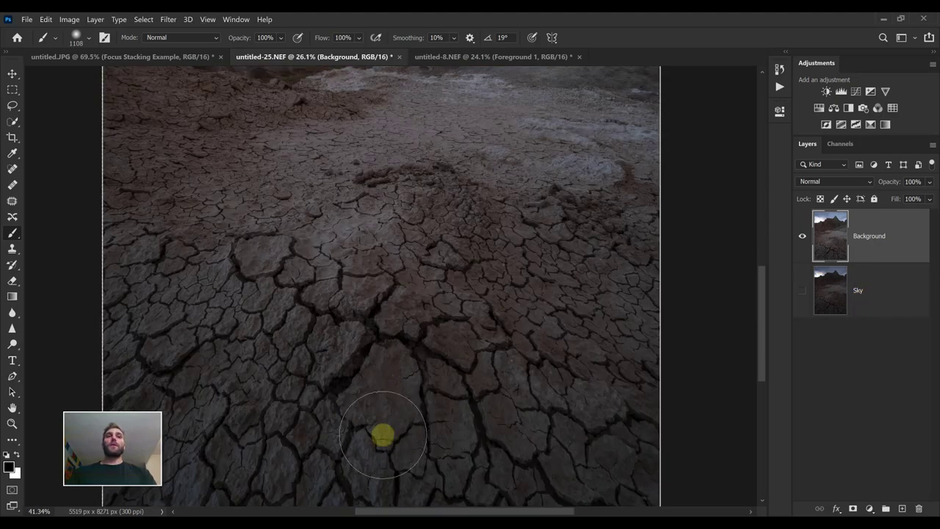
pyautogui.scroll(3, 377, 376)
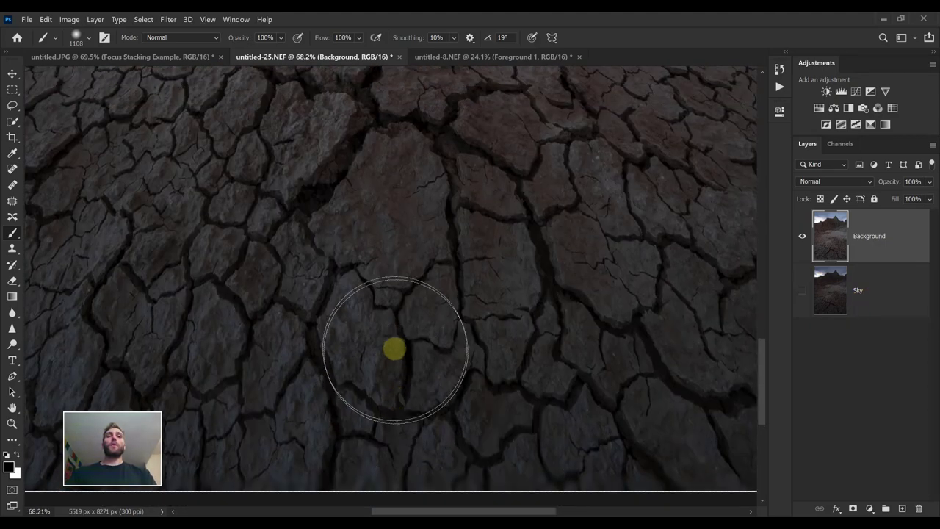
pyautogui.scroll(-4, 393, 348)
pyautogui.scroll(2, 406, 335)
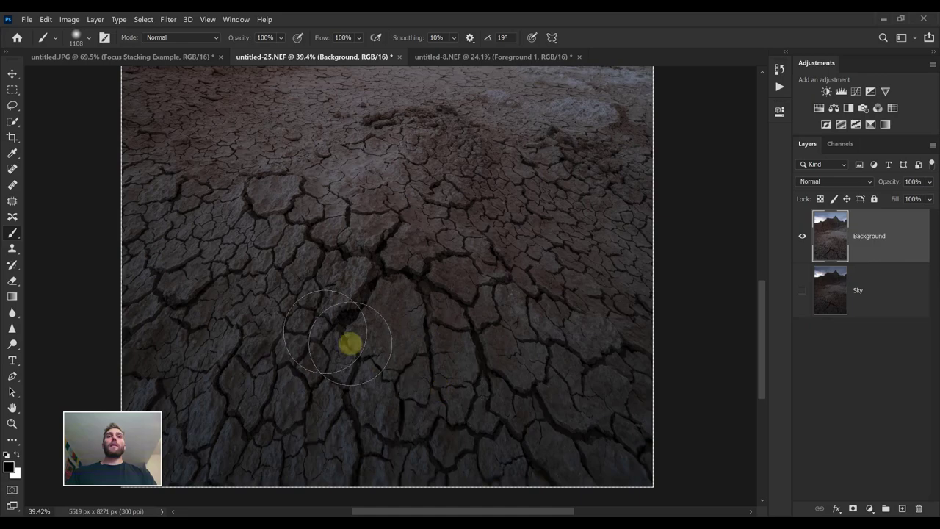
pyautogui.scroll(5, 367, 294)
pyautogui.scroll(10, 407, 191)
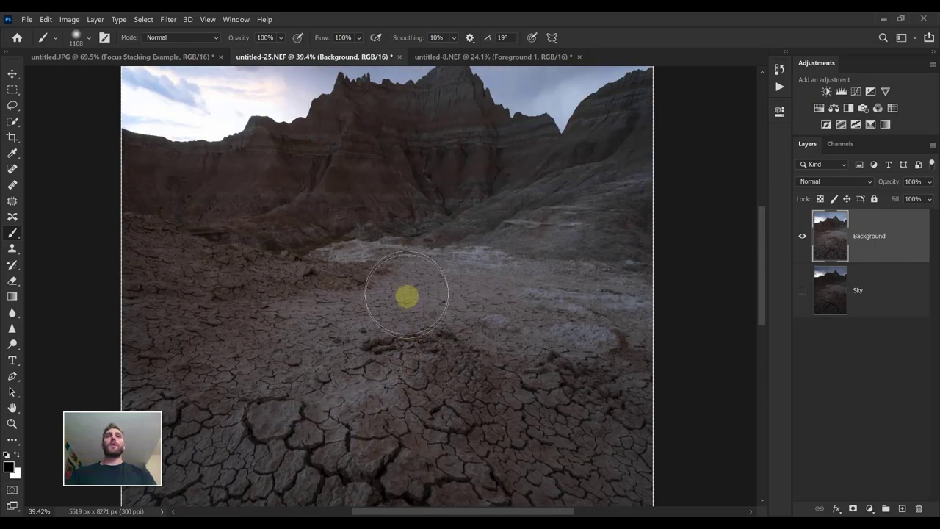
pyautogui.scroll(-3, 423, 235)
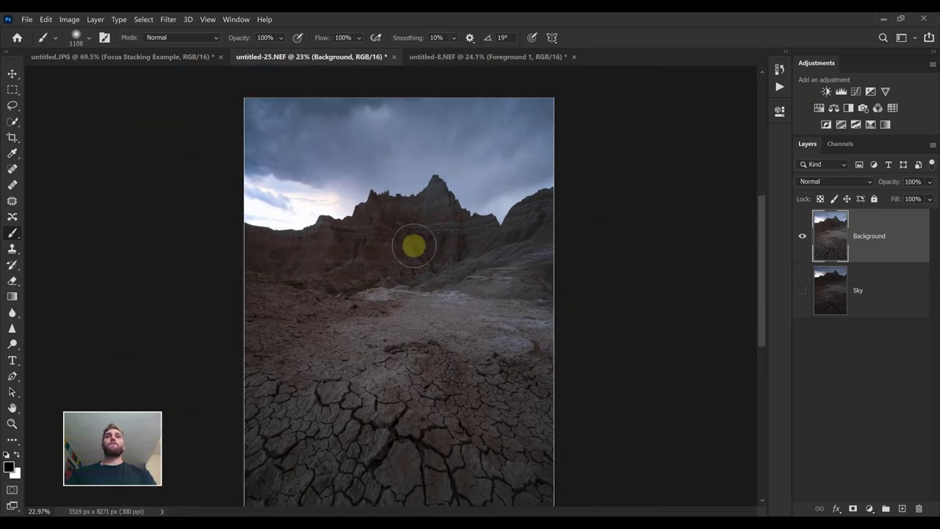
pyautogui.scroll(-2, 415, 243)
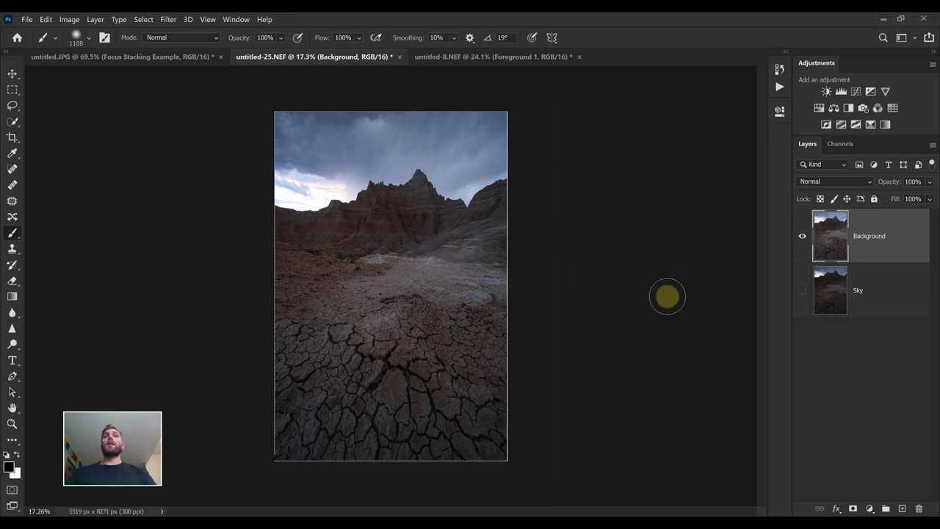
# - Move the Sky layer above the Background layer and make it visible
pyautogui.click(865, 301)
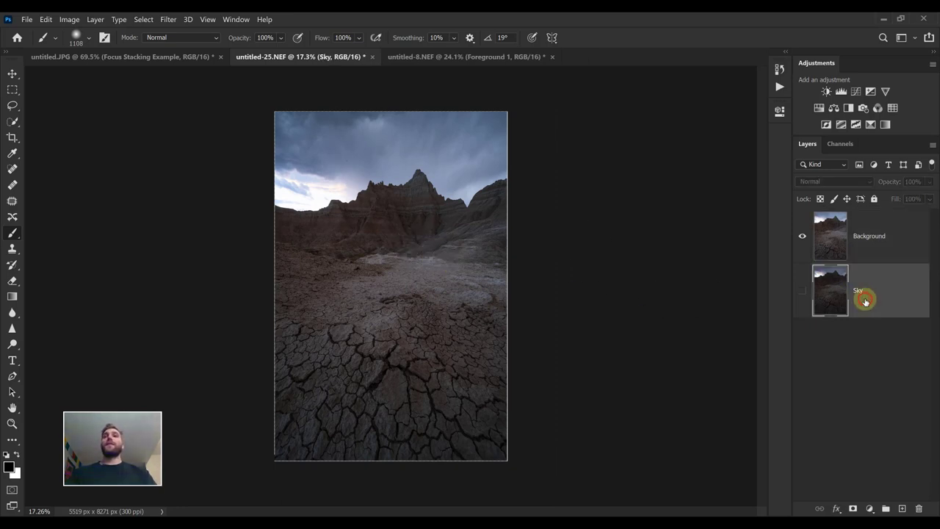
pyautogui.moveTo(864, 303); pyautogui.dragTo(872, 211)
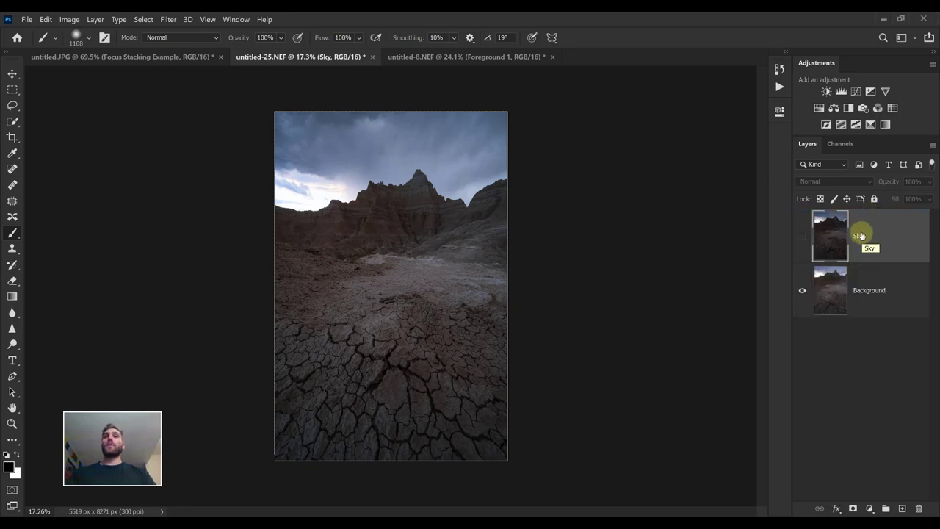
pyautogui.click(802, 238)
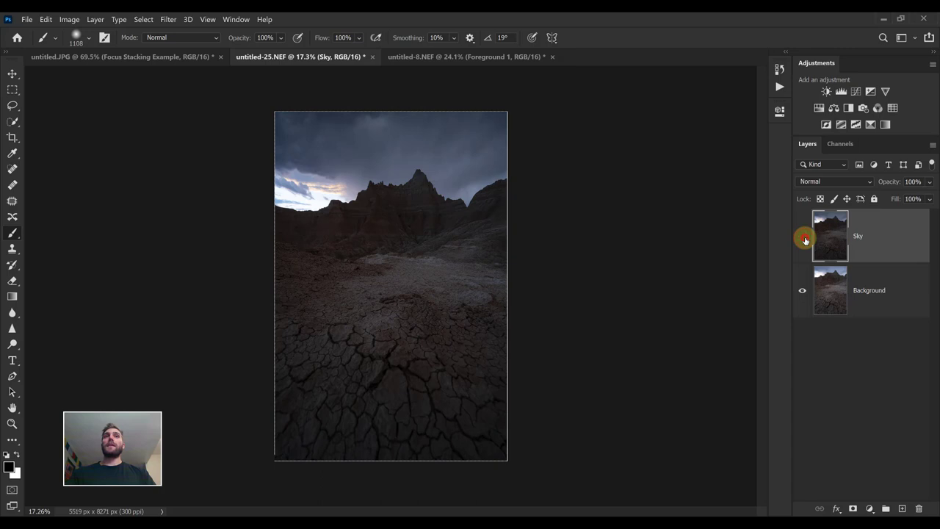
# - Compare the Sky exposure with the merged Background by hiding and showing the Sky layer
pyautogui.click(804, 239)
pyautogui.click(804, 239)
pyautogui.click(803, 239)
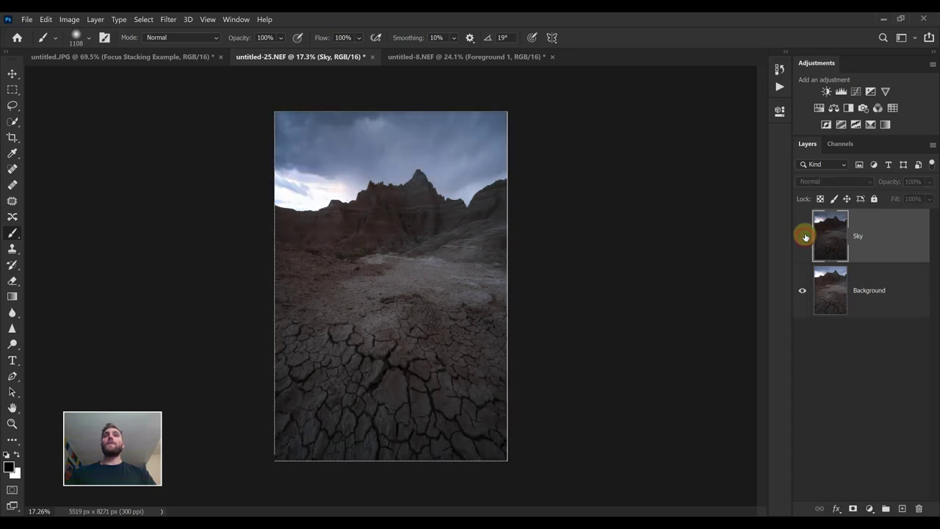
pyautogui.click(804, 237)
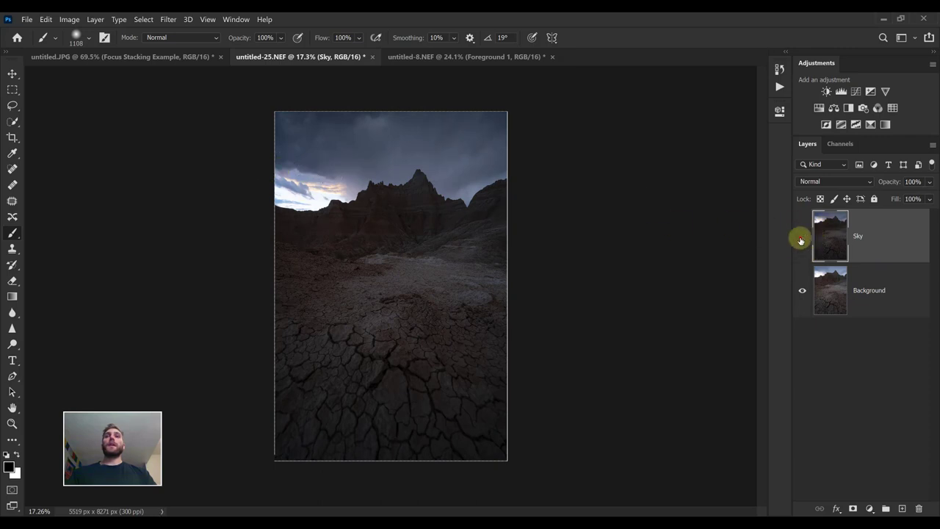
# - Auto-align the Sky and Background layers using the Auto projection
pyautogui.click(801, 240)
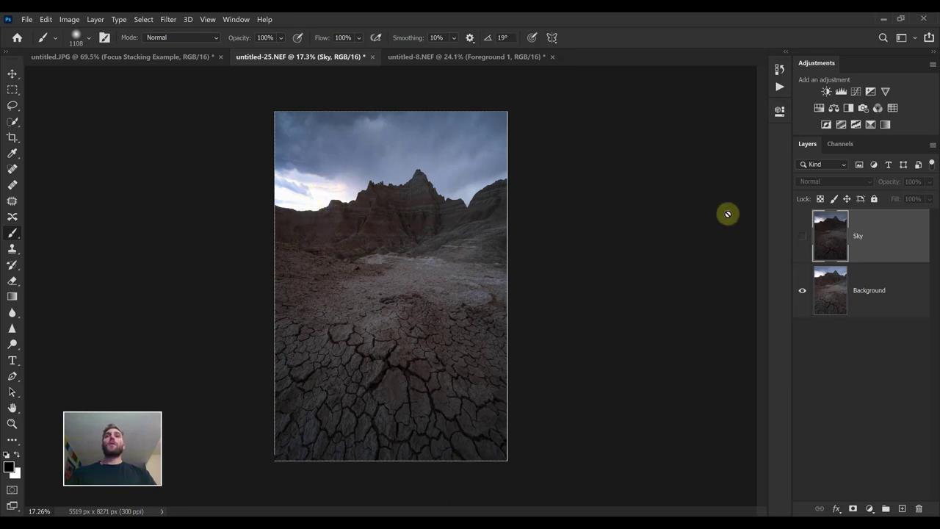
pyautogui.click(803, 240)
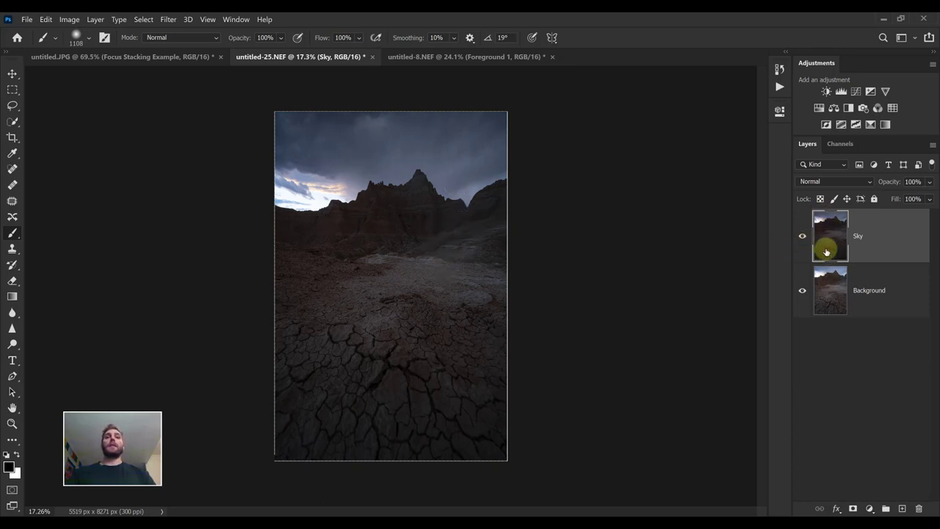
pyautogui.keyDown('shift'); pyautogui.click(830, 290); pyautogui.keyUp('shift')
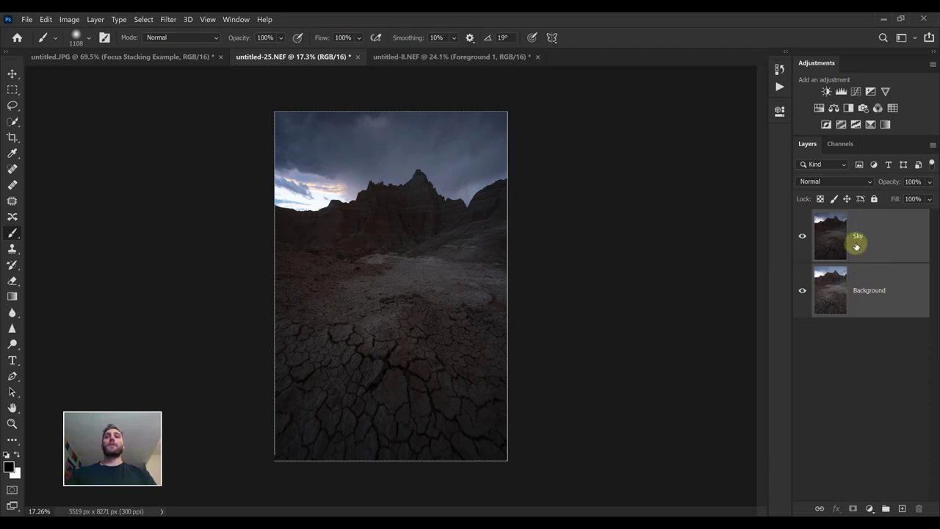
pyautogui.click(47, 20)
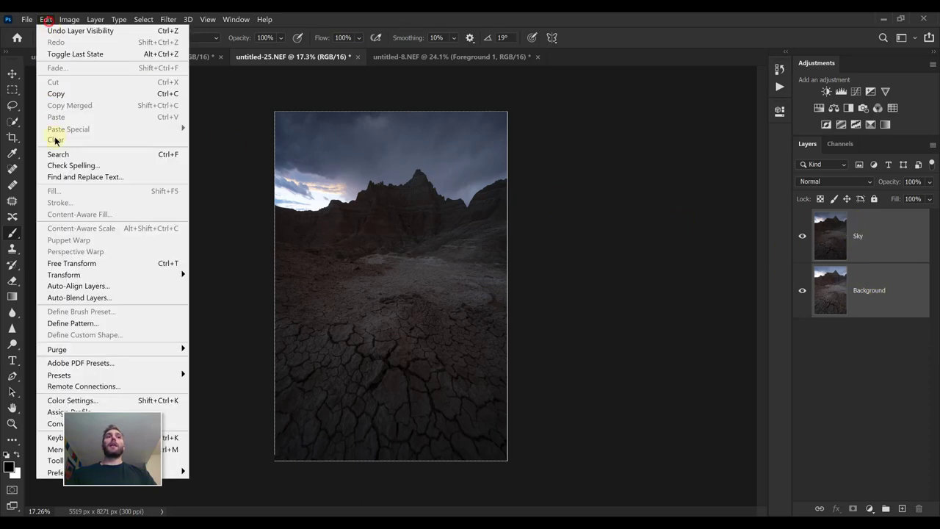
pyautogui.click(61, 287)
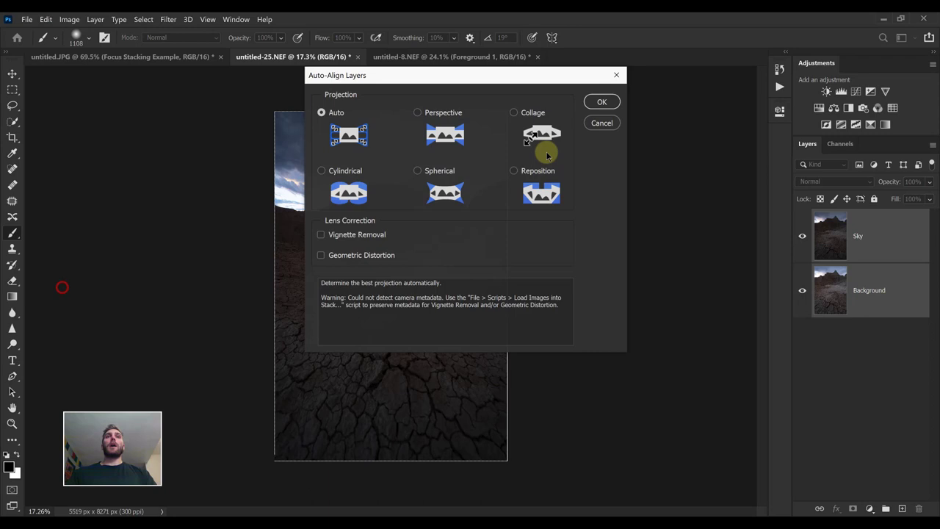
pyautogui.click(597, 101)
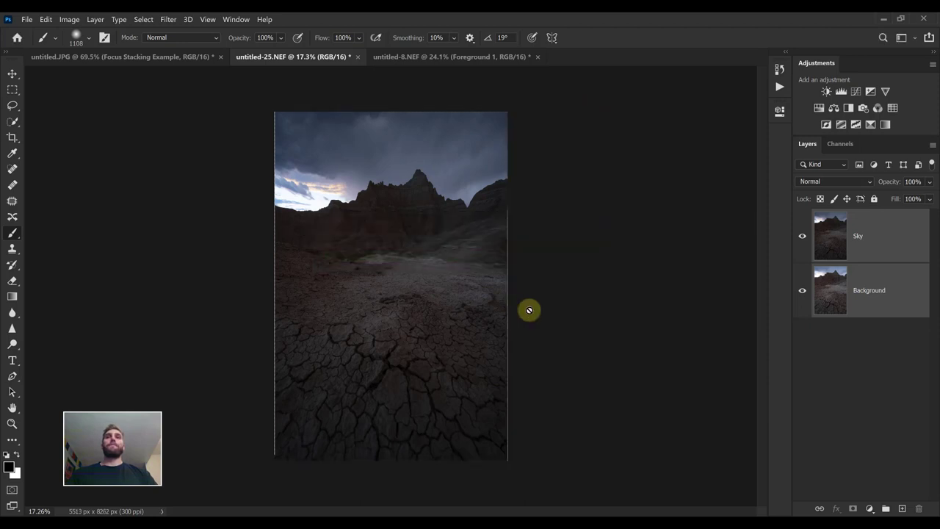
# - Check the alignment of the two exposures by repeatedly hiding and showing the Sky layer
pyautogui.click(802, 238)
pyautogui.click(802, 238)
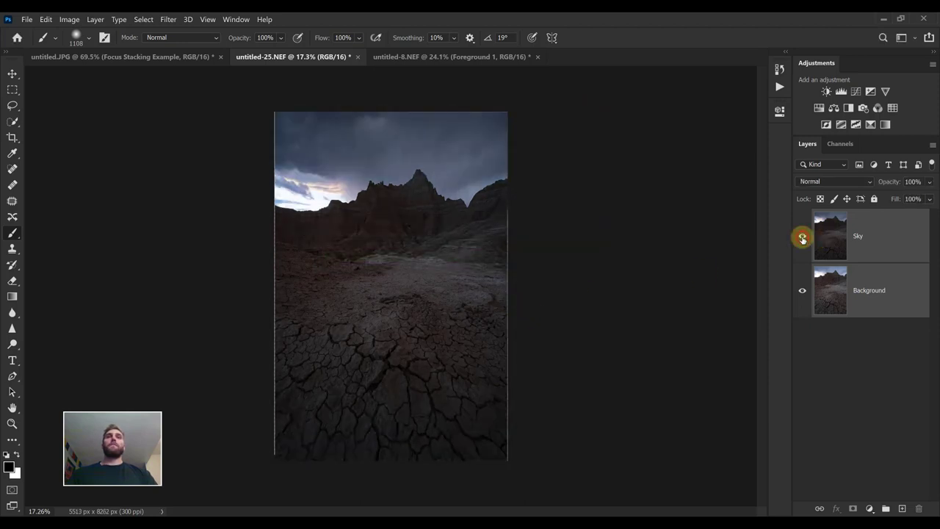
pyautogui.click(802, 238)
pyautogui.click(802, 238)
pyautogui.click(802, 238)
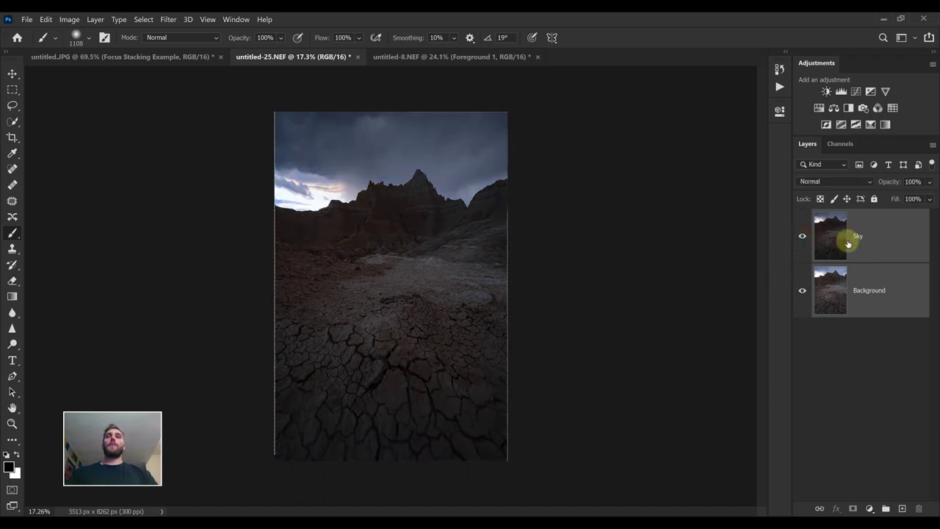
# - Add a black layer mask to the Sky layer so that the whole layer is hidden
pyautogui.click(846, 242)
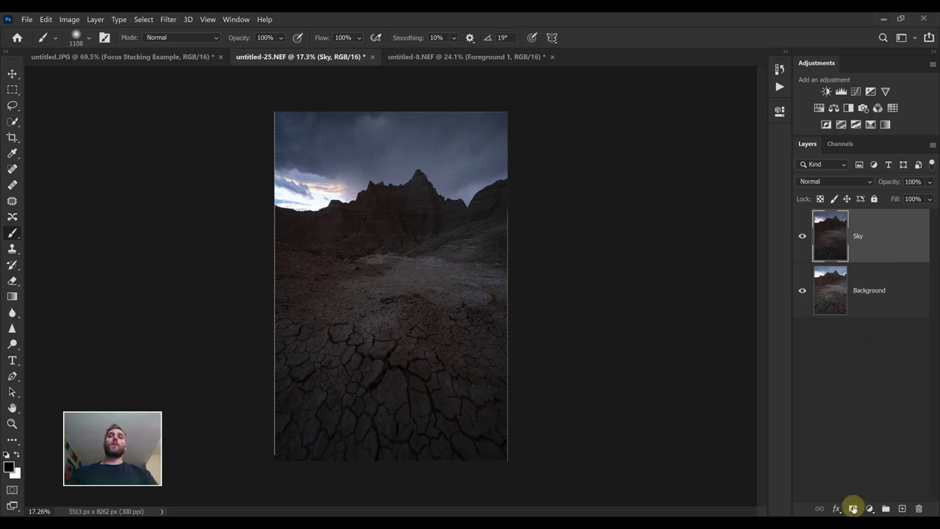
pyautogui.click(853, 509)
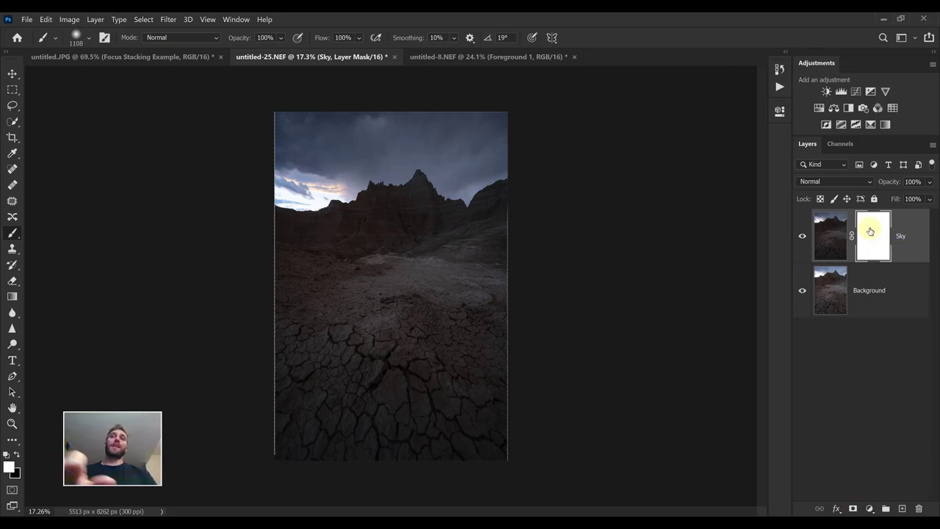
pyautogui.hotkey('ctrl', 'i')
pyautogui.press('Delete')
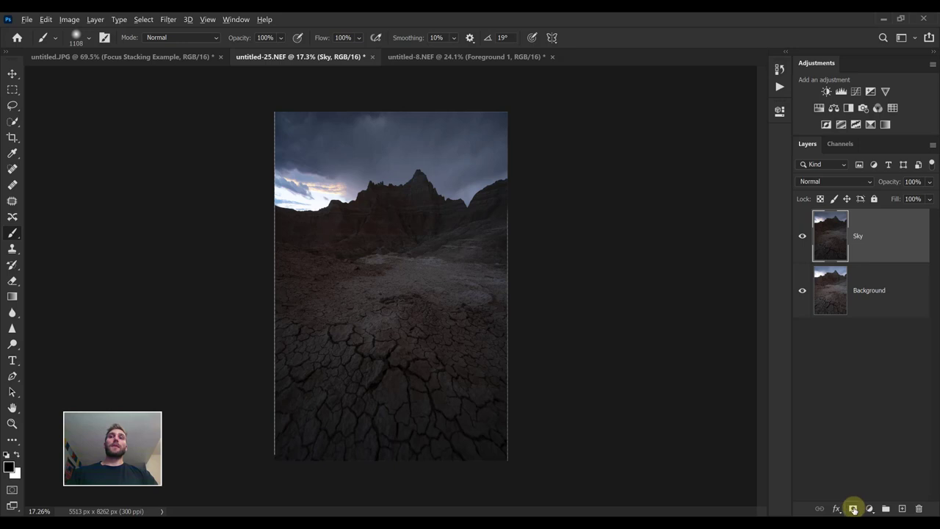
pyautogui.keyDown('alt'); pyautogui.click(853, 508); pyautogui.keyUp('alt')
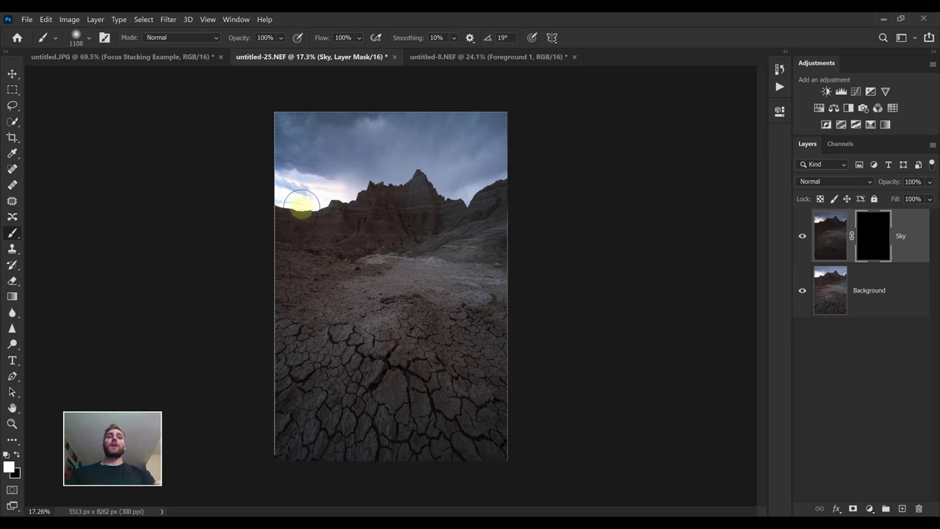
# - Select the entire sky above the mountain ridge with the Quick Selection tool
pyautogui.scroll(1, 260, 208)
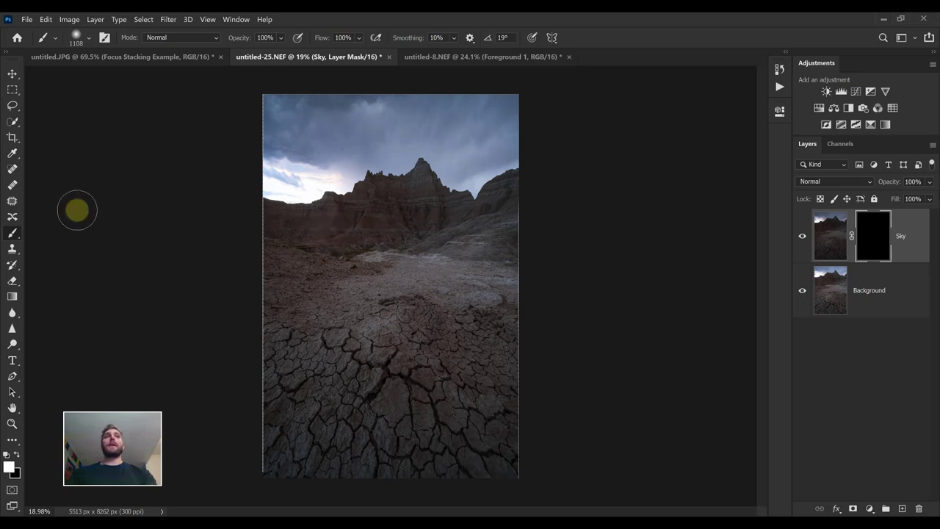
pyautogui.click(12, 121)
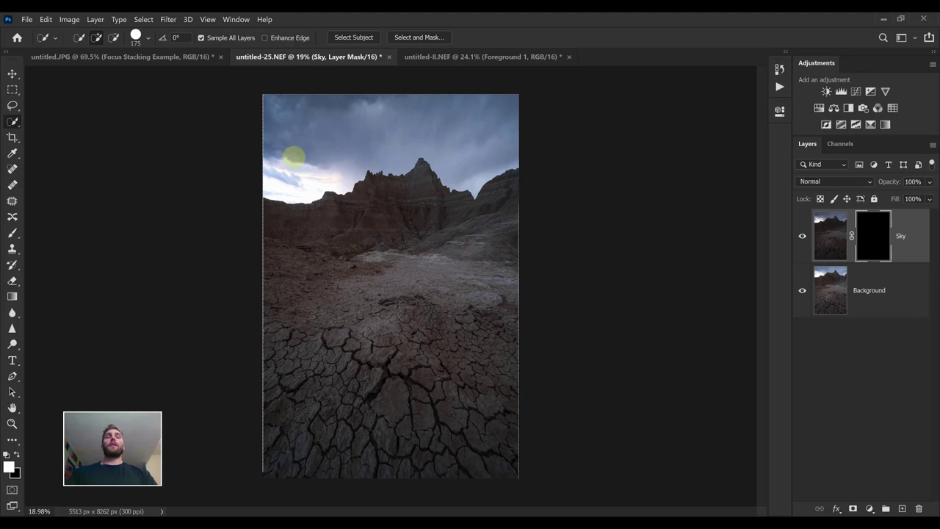
pyautogui.moveTo(275, 151); pyautogui.dragTo(380, 138)
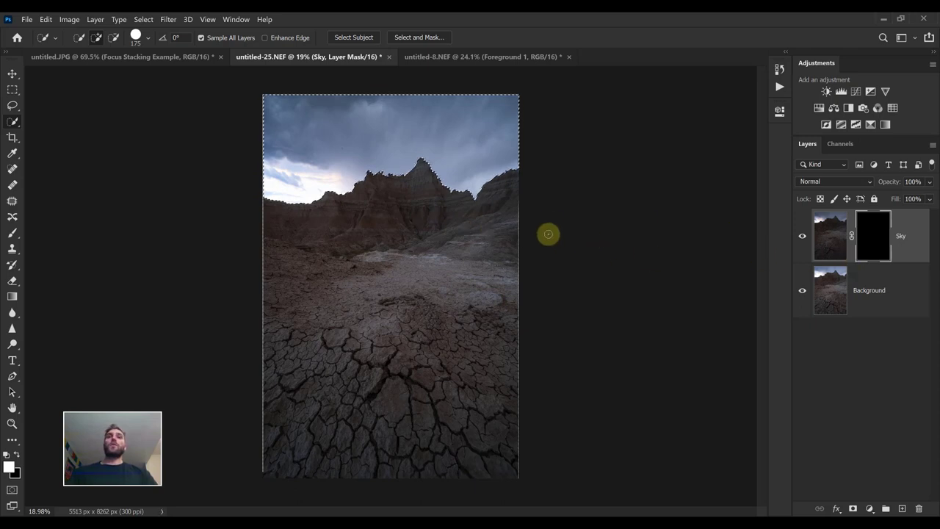
# - Hide the selection outline and paint the Sky layer's mask white across the selected sky with a soft 2603 px brush
pyautogui.press('b')
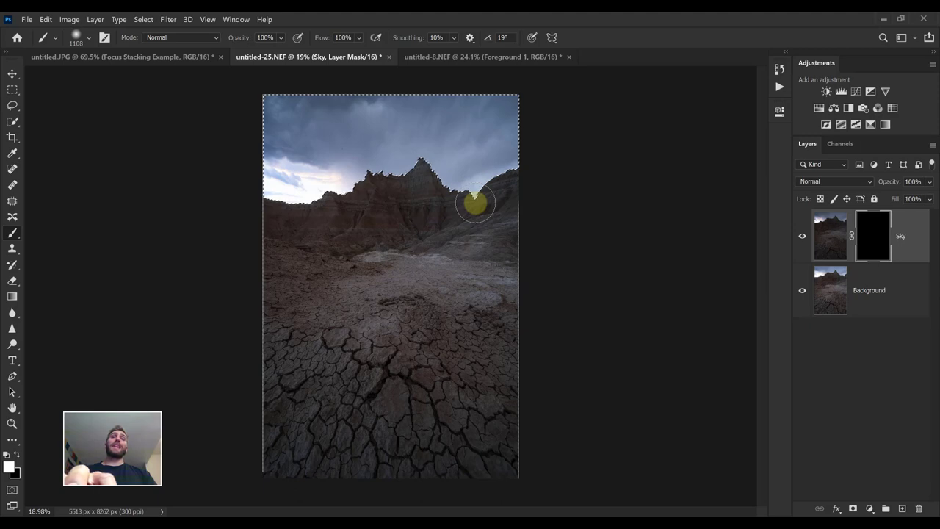
pyautogui.hotkey('ctrl', 'd')
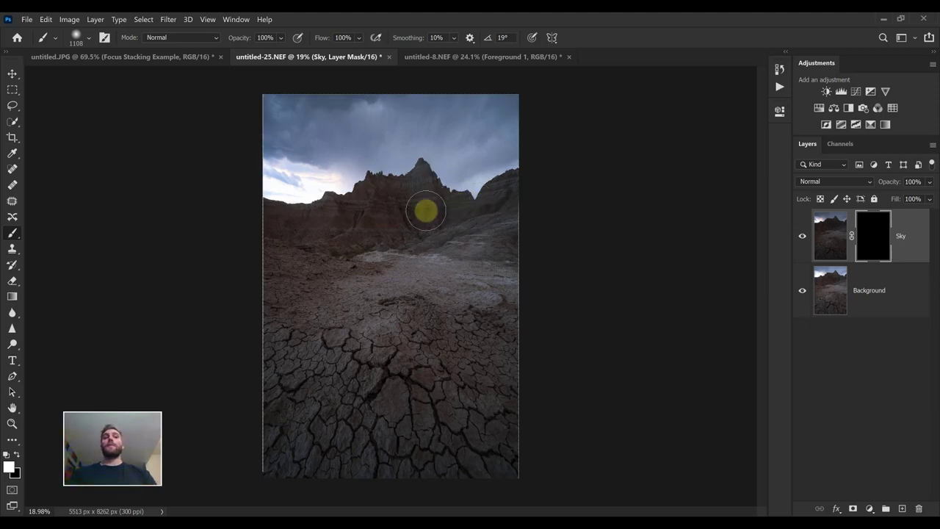
pyautogui.moveTo(340, 242); pyautogui.dragTo(426, 235)
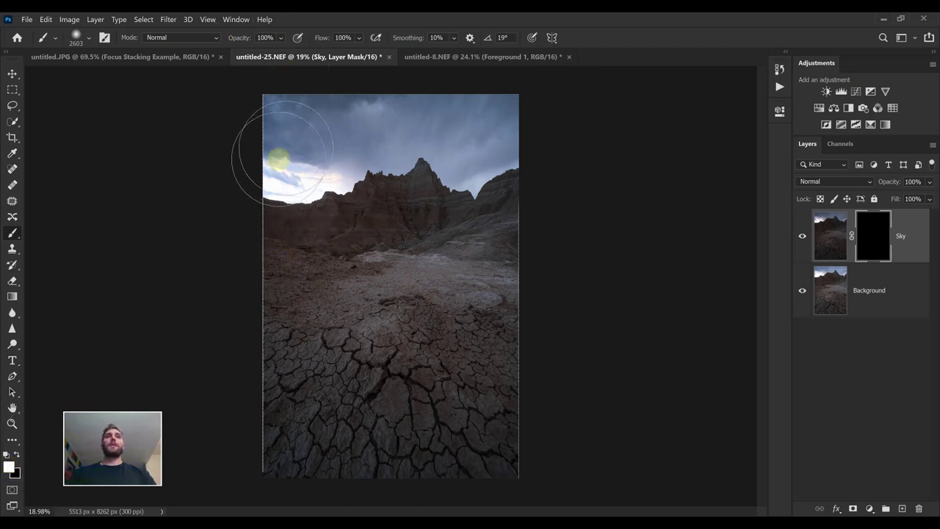
pyautogui.click(257, 152)
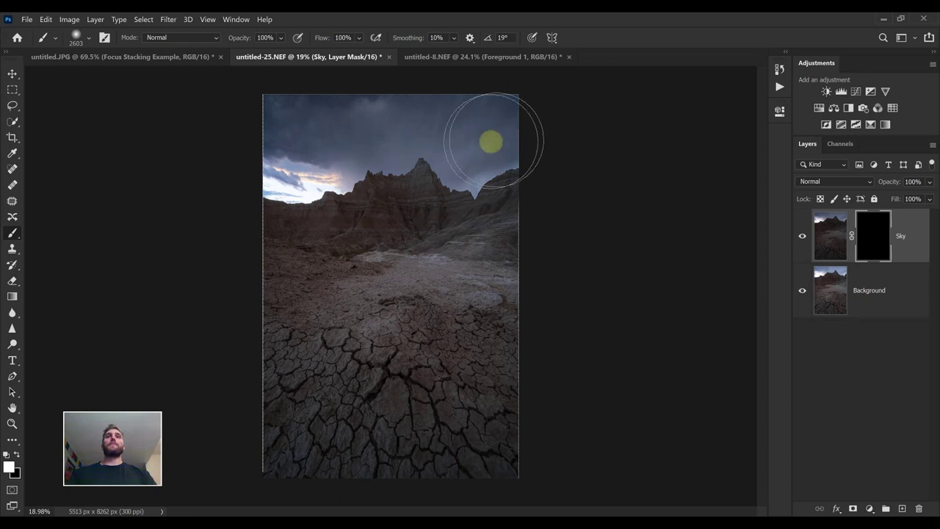
pyautogui.click(507, 155)
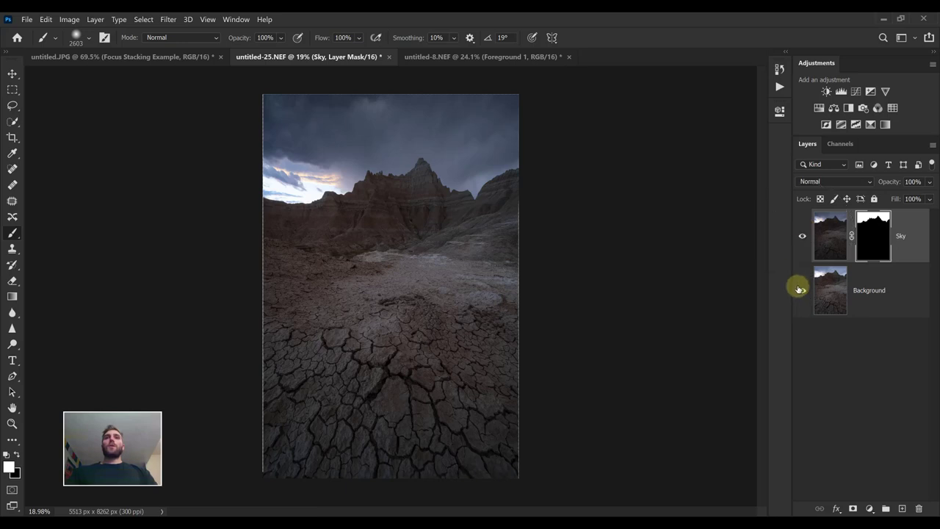
# - Compare the image with and without the masked Sky layer, and merge the Sky layer down into the Background
pyautogui.click(803, 237)
pyautogui.click(803, 238)
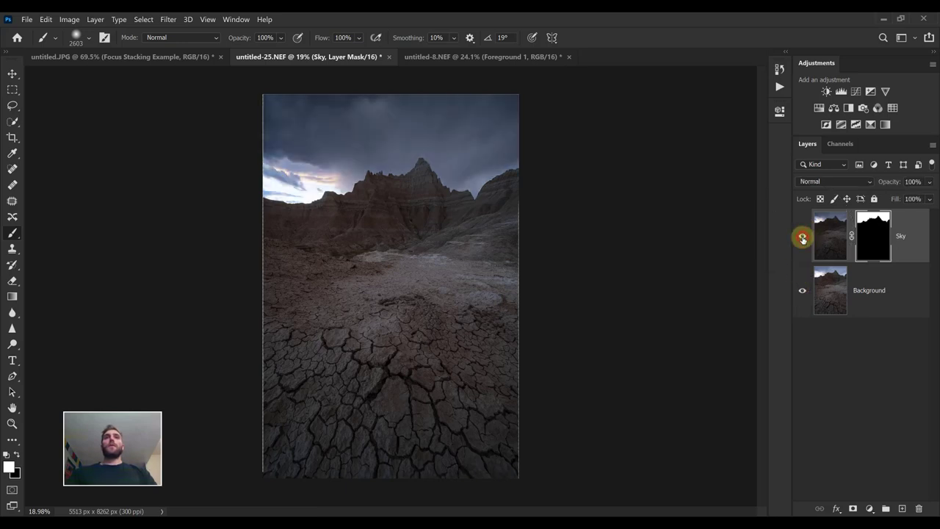
pyautogui.click(802, 238)
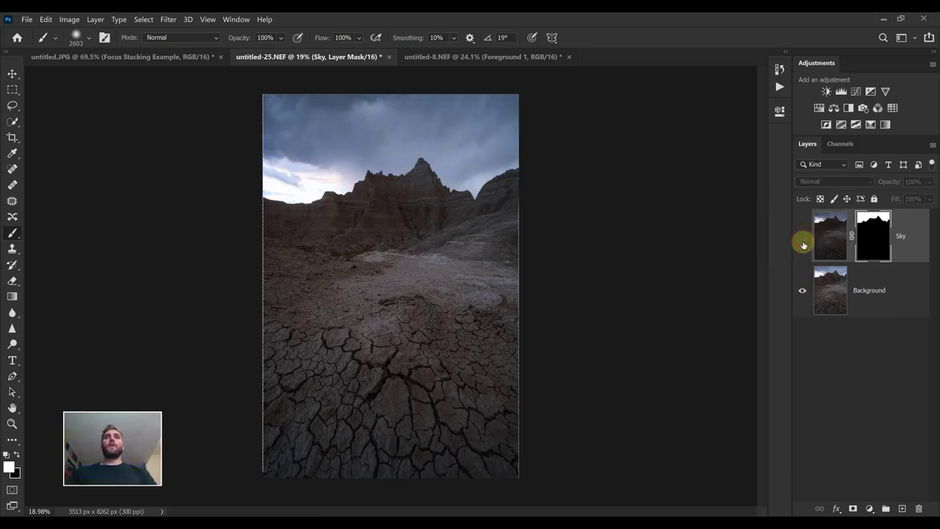
pyautogui.click(802, 238)
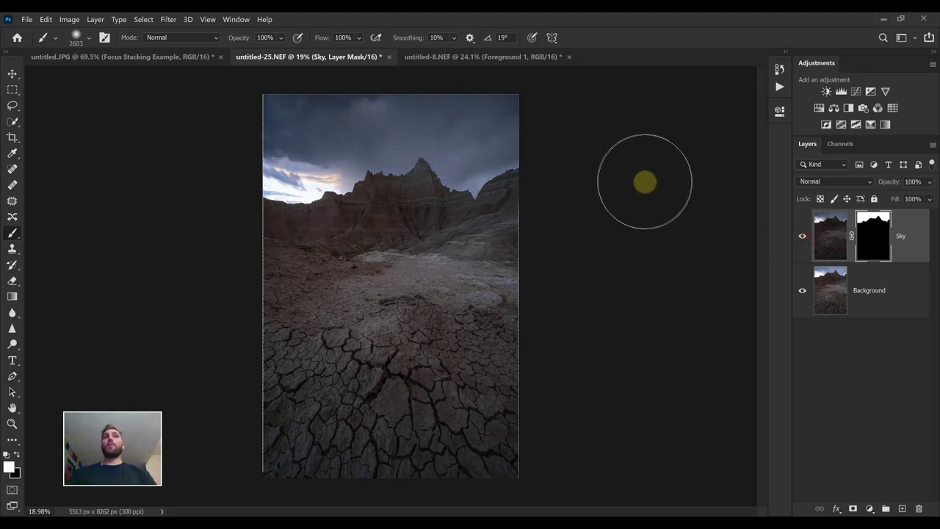
pyautogui.click(99, 22)
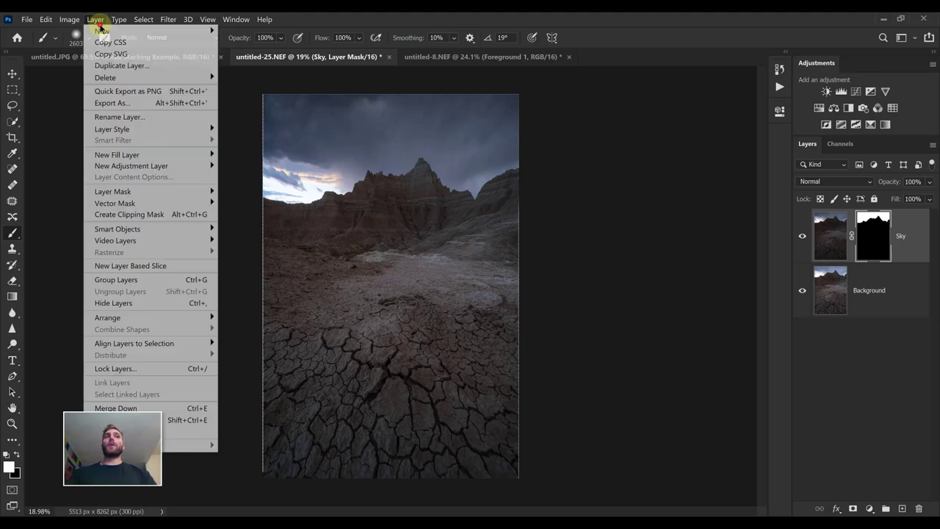
pyautogui.click(118, 408)
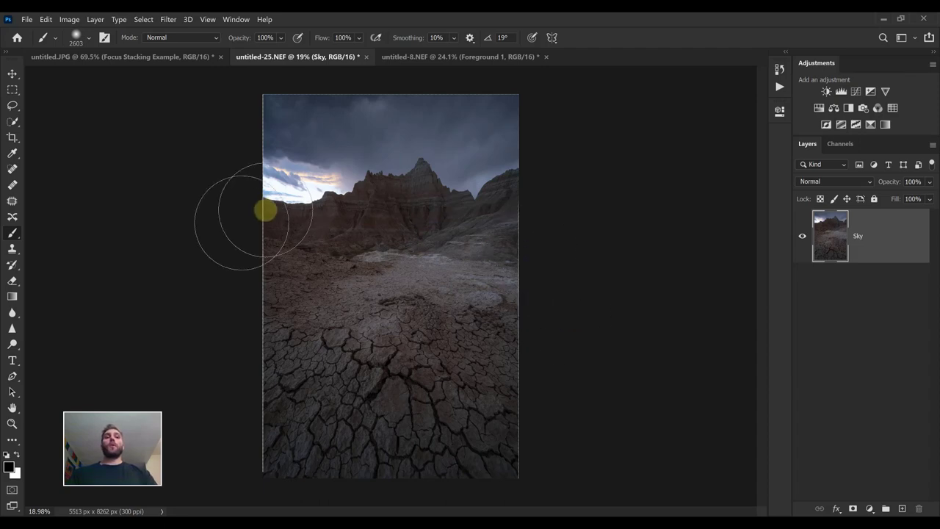
# - Examine the merged image up close, from the sky's upper edge and the mountain ridge down to the lower edge of the cracked ground
pyautogui.scroll(2, 275, 210)
pyautogui.scroll(2, 279, 207)
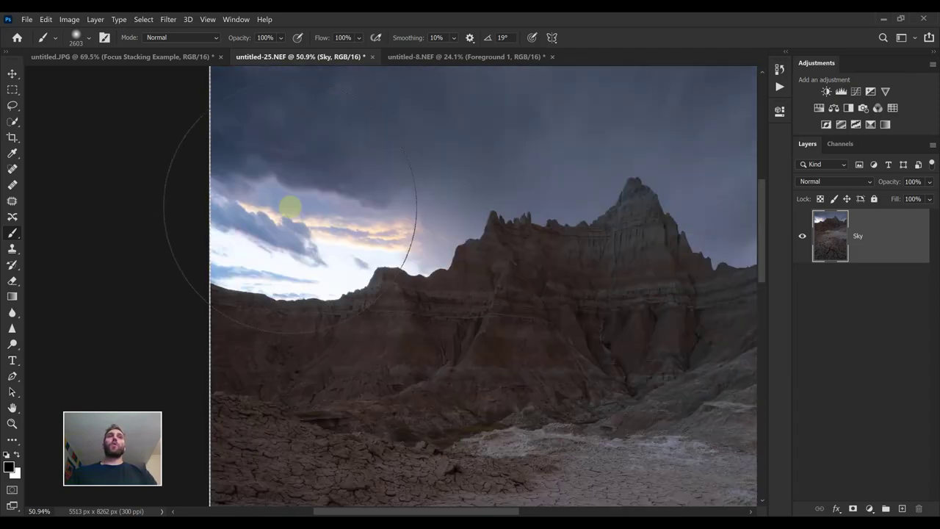
pyautogui.scroll(2, 290, 206)
pyautogui.scroll(1, 535, 215)
pyautogui.scroll(3, 558, 206)
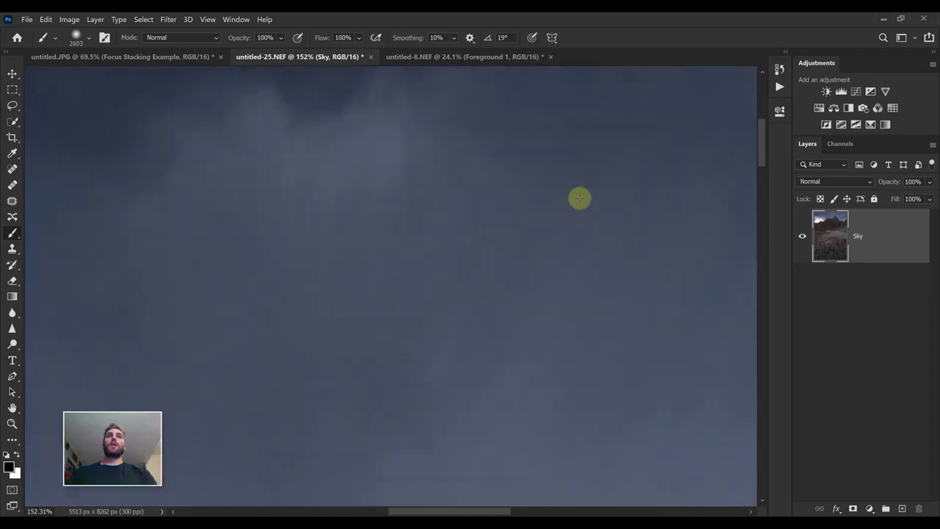
pyautogui.scroll(-3, 579, 198)
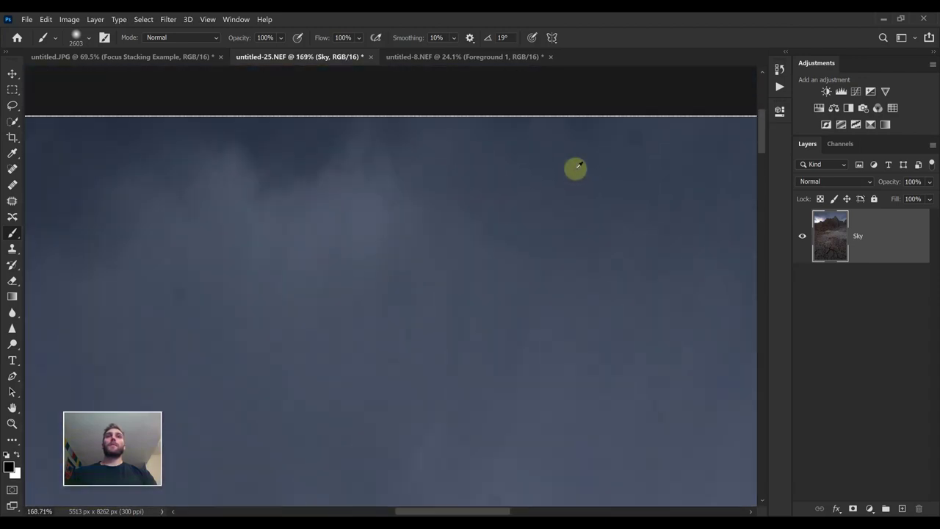
pyautogui.scroll(-3, 569, 210)
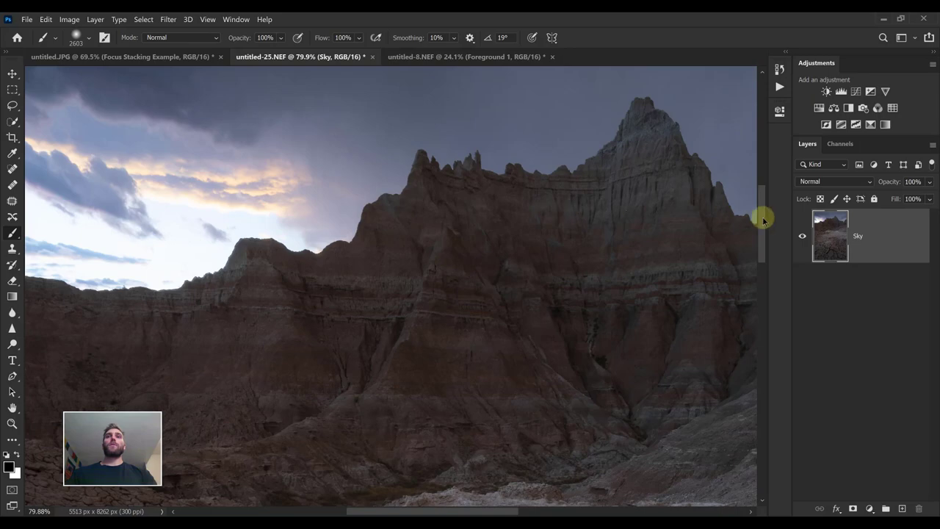
pyautogui.moveTo(762, 216); pyautogui.dragTo(749, 506)
pyautogui.scroll(1, 492, 236)
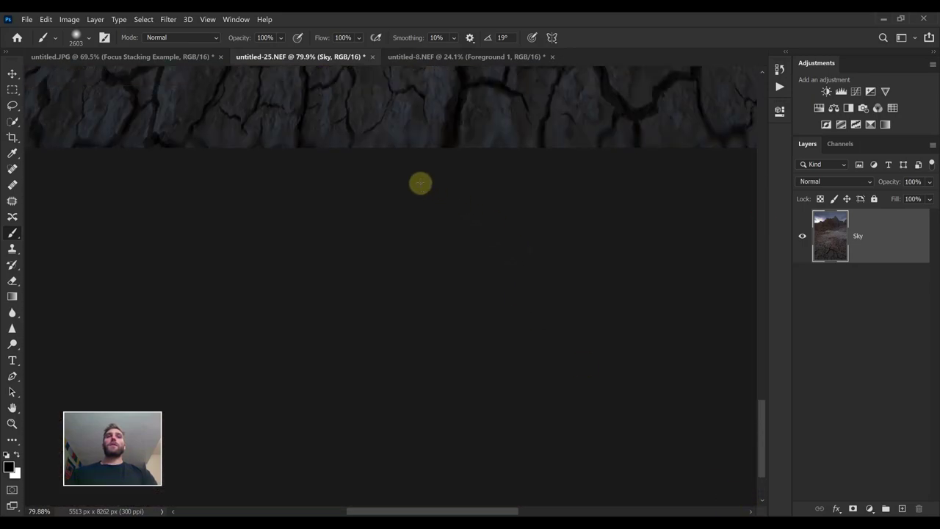
pyautogui.scroll(4, 433, 213)
pyautogui.scroll(5, 422, 360)
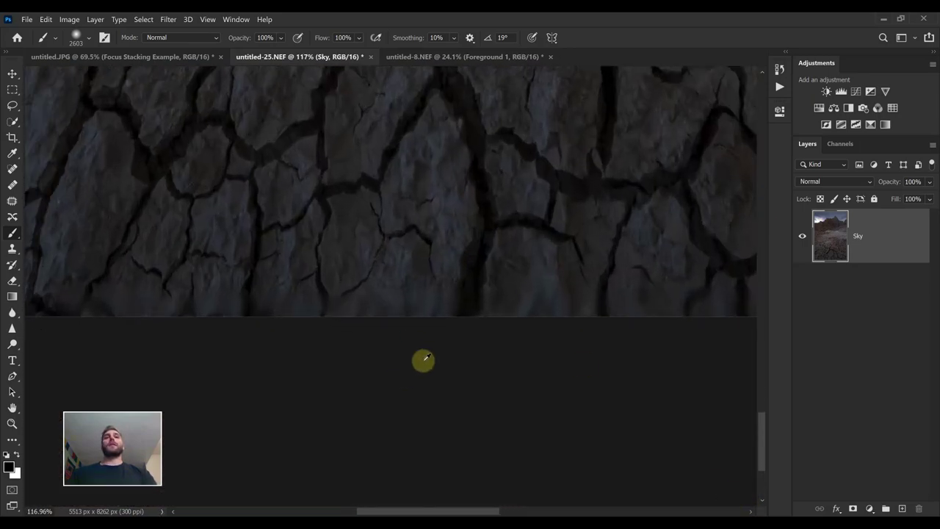
pyautogui.scroll(2, 434, 355)
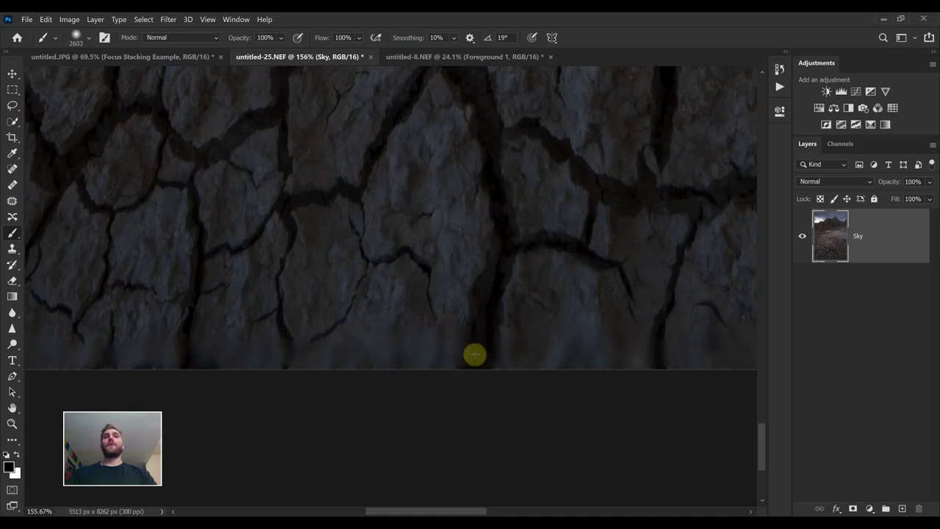
pyautogui.scroll(-10, 434, 327)
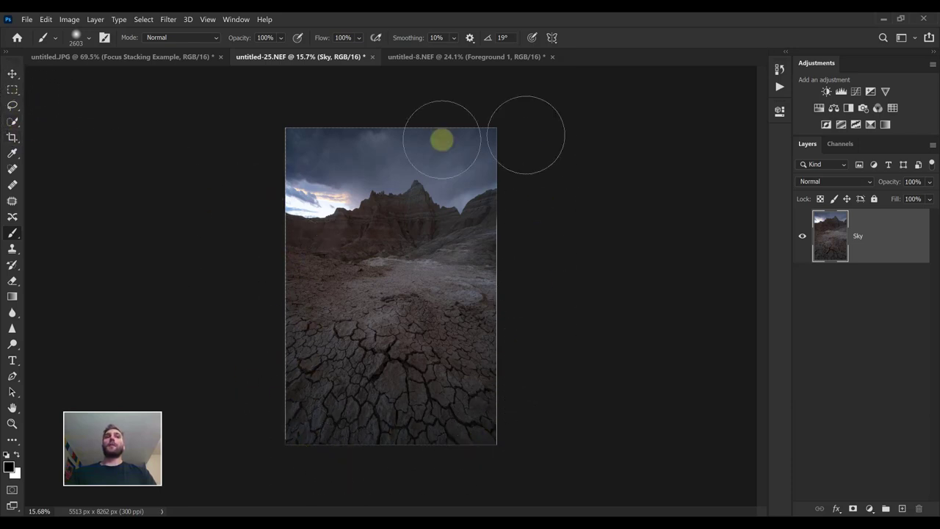
# - Crop the blurred edges off all sides of the badlands image at its original ratio, leaving about 5257 x 7880 px
pyautogui.click(12, 137)
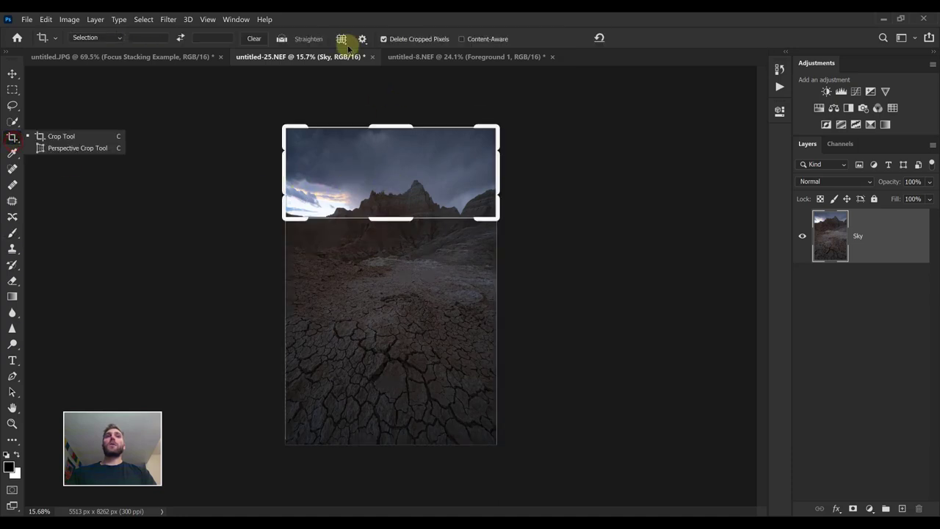
pyautogui.click(92, 38)
pyautogui.click(94, 41)
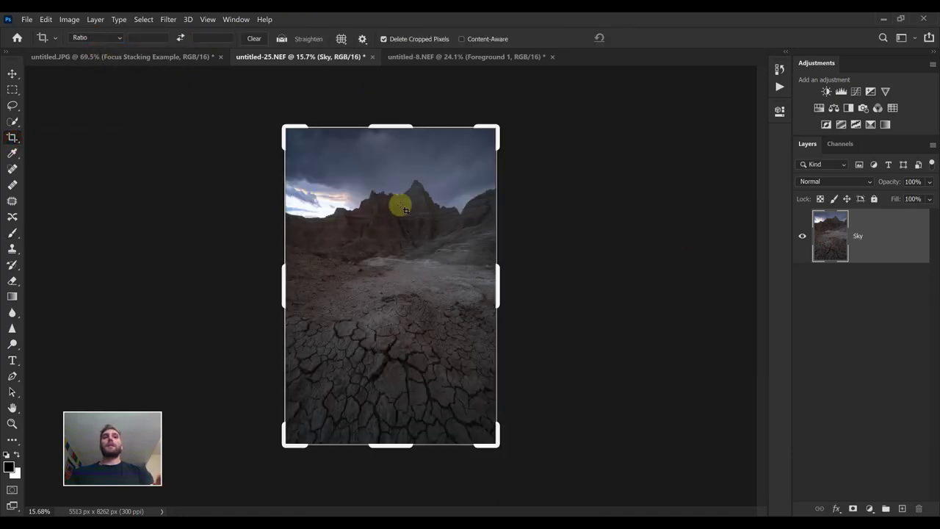
pyautogui.click(108, 37)
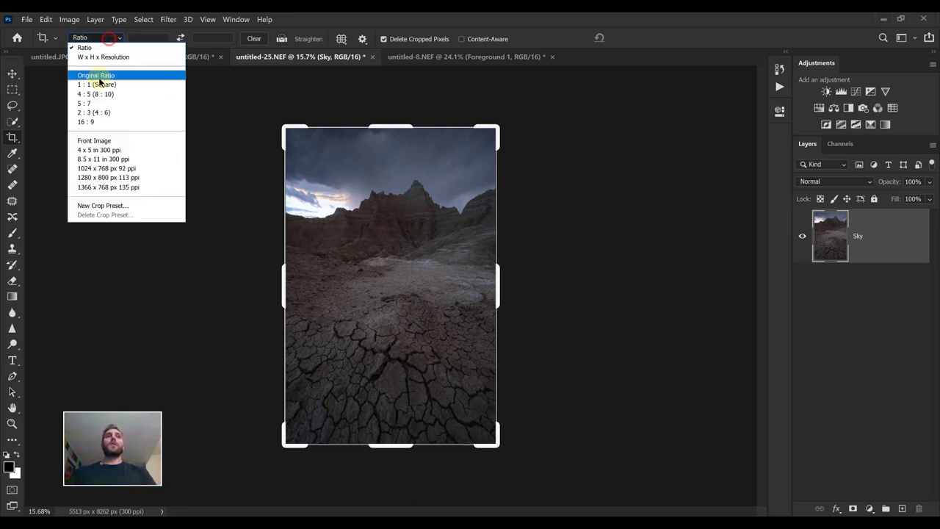
pyautogui.click(97, 77)
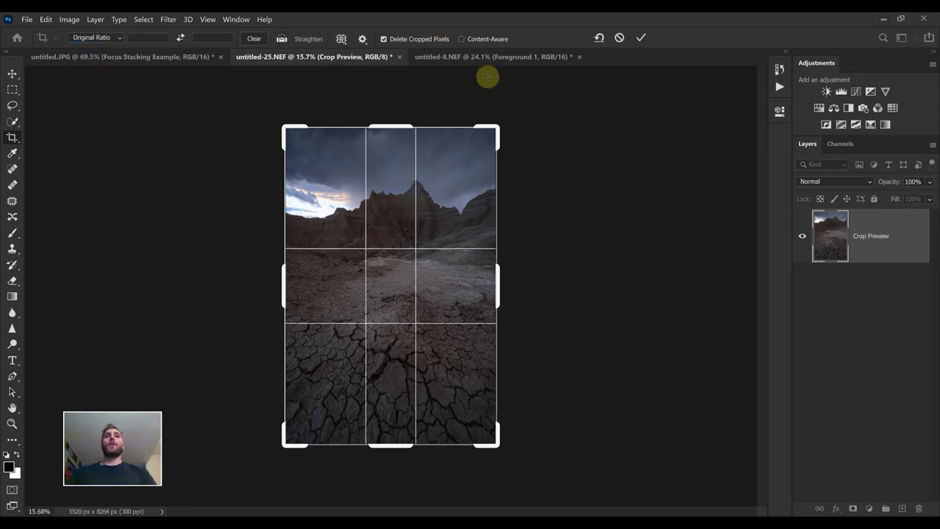
pyautogui.moveTo(497, 130)
pyautogui.mouseDown()
pyautogui.moveTo(478, 143)
pyautogui.moveTo(492, 136)
pyautogui.mouseUp()
pyautogui.moveTo(373, 204); pyautogui.dragTo(385, 206)
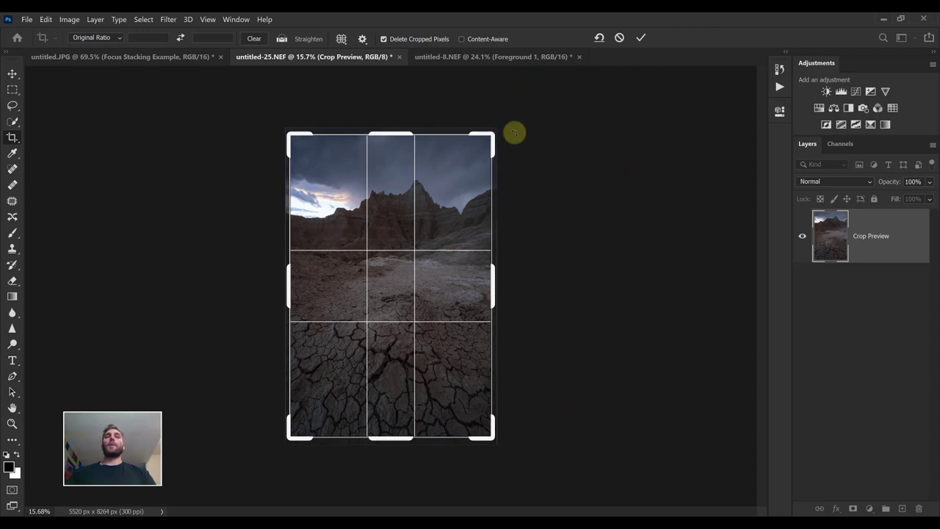
pyautogui.click(641, 39)
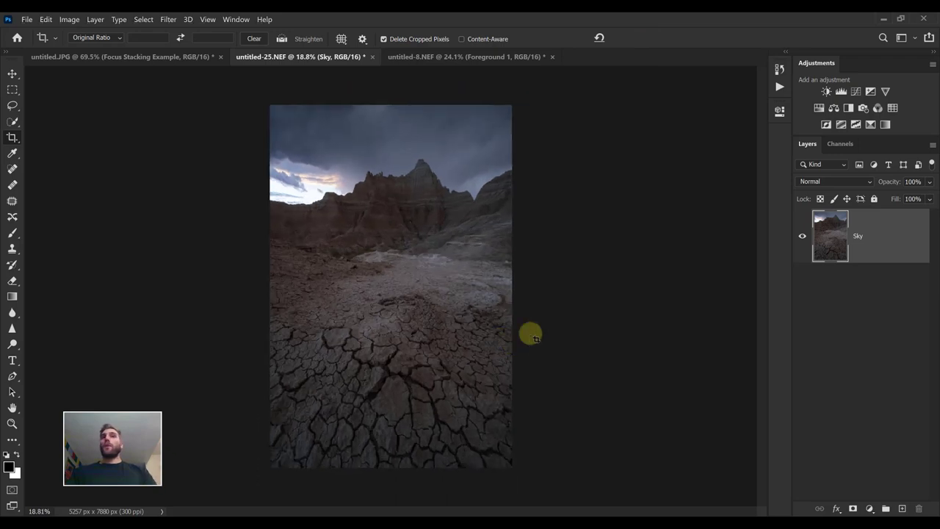
# - Add a Curves adjustment layer above the Sky layer, lowering the shadows and fine-tuning a highlight point at input 186
pyautogui.click(857, 93)
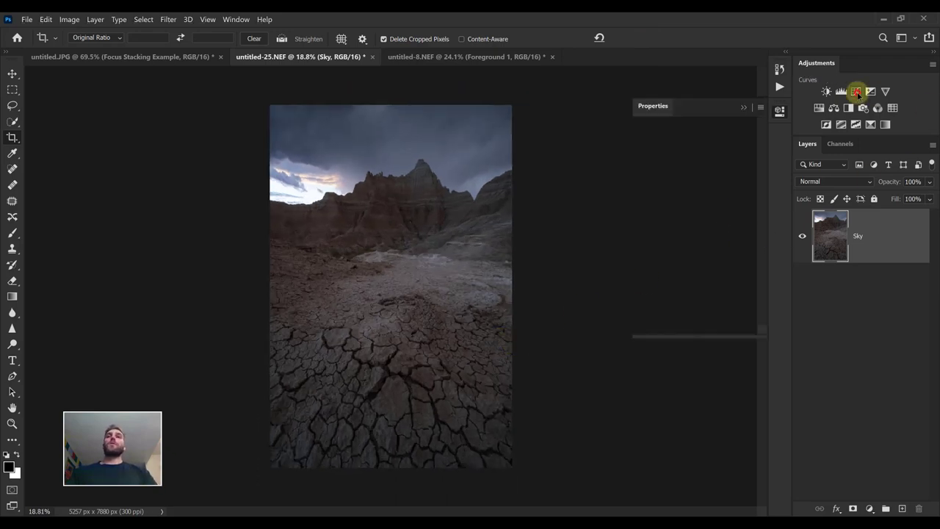
pyautogui.click(723, 197)
pyautogui.moveTo(723, 197); pyautogui.dragTo(721, 192)
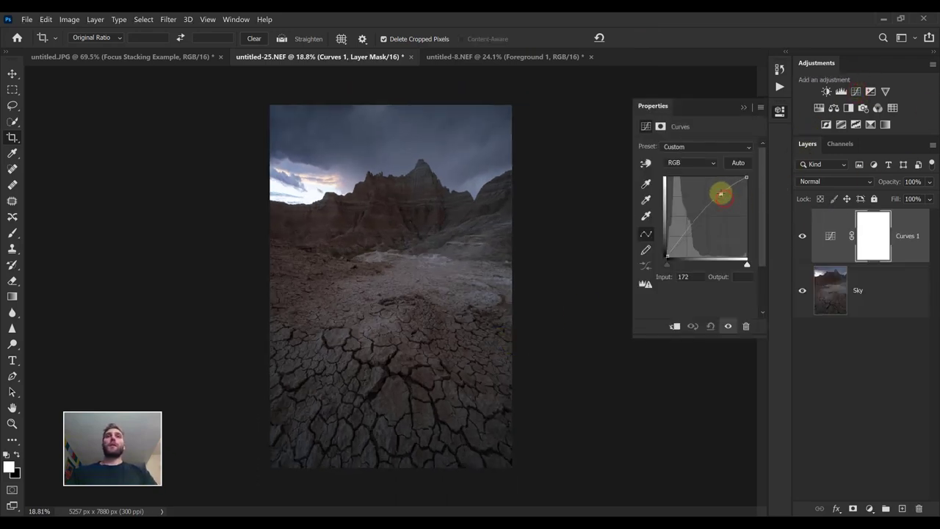
pyautogui.moveTo(682, 237); pyautogui.dragTo(690, 240)
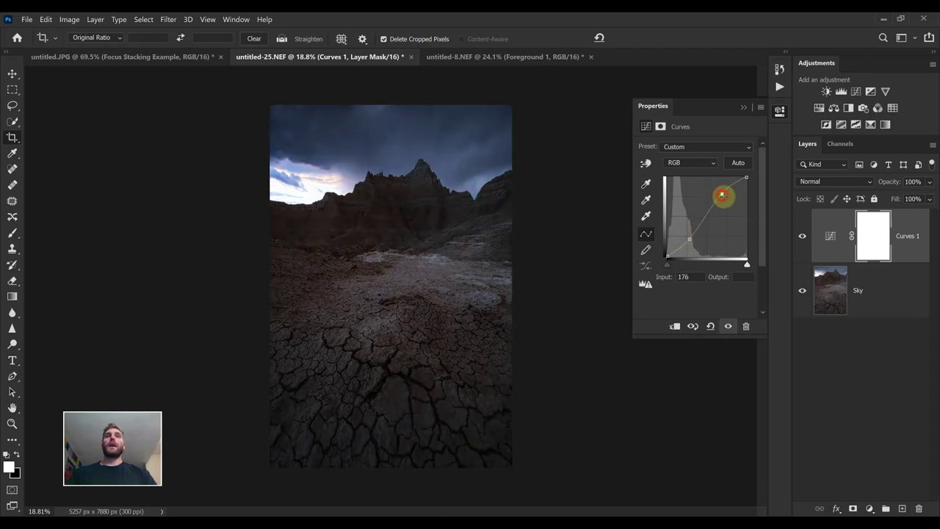
pyautogui.moveTo(724, 194); pyautogui.dragTo(725, 200)
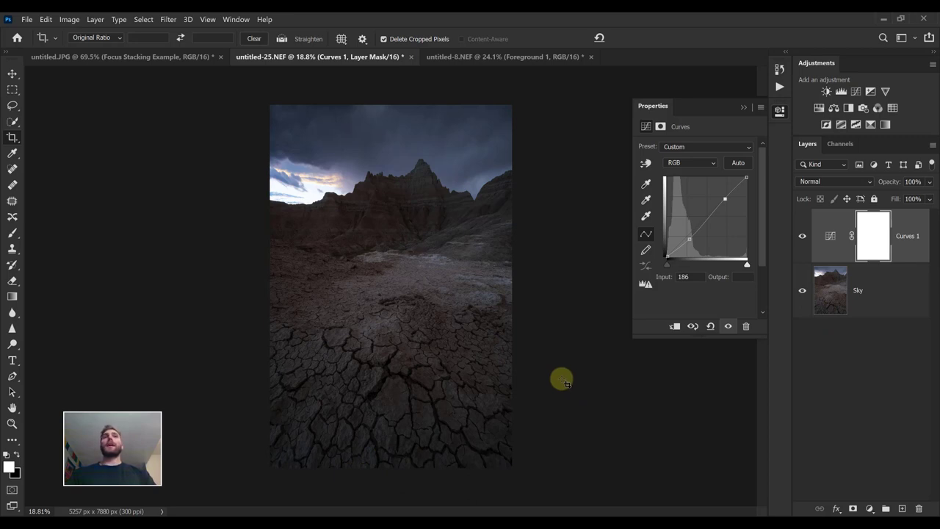
pyautogui.click(746, 106)
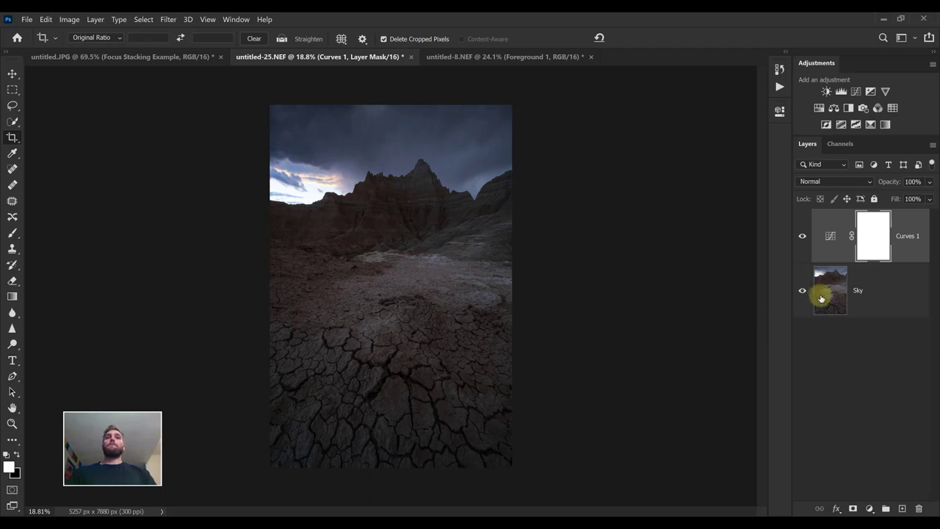
# - Hide both badlands layers, switch to the untitled-8.NEF document and show all four of its layers
pyautogui.moveTo(804, 291); pyautogui.dragTo(804, 236)
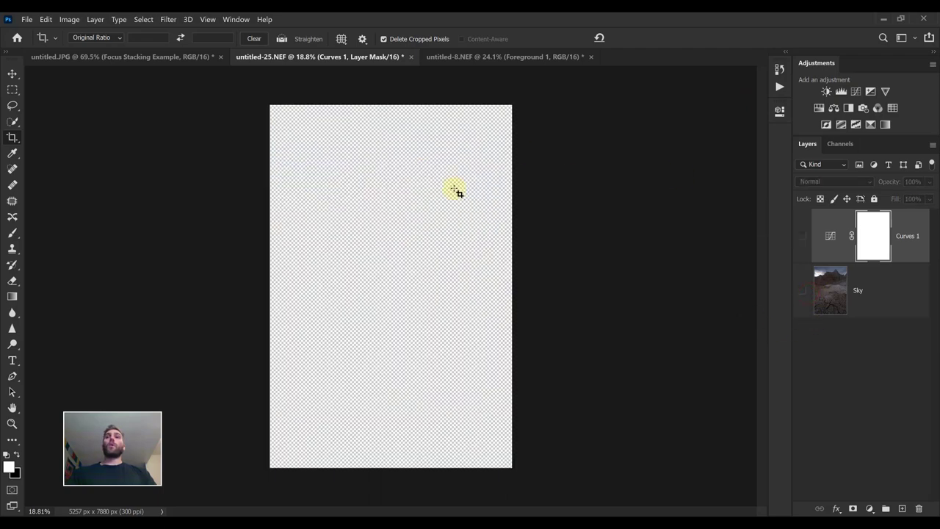
pyautogui.click(495, 58)
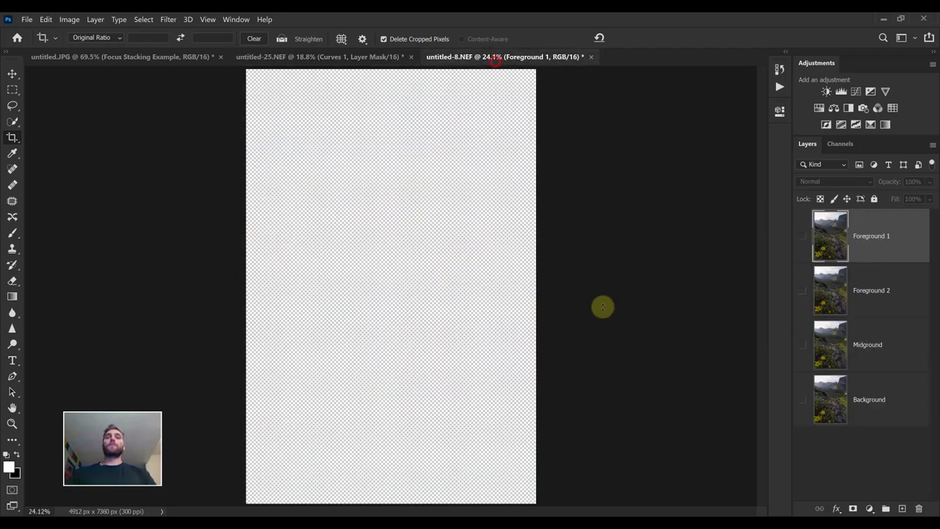
pyautogui.moveTo(802, 232); pyautogui.dragTo(795, 431)
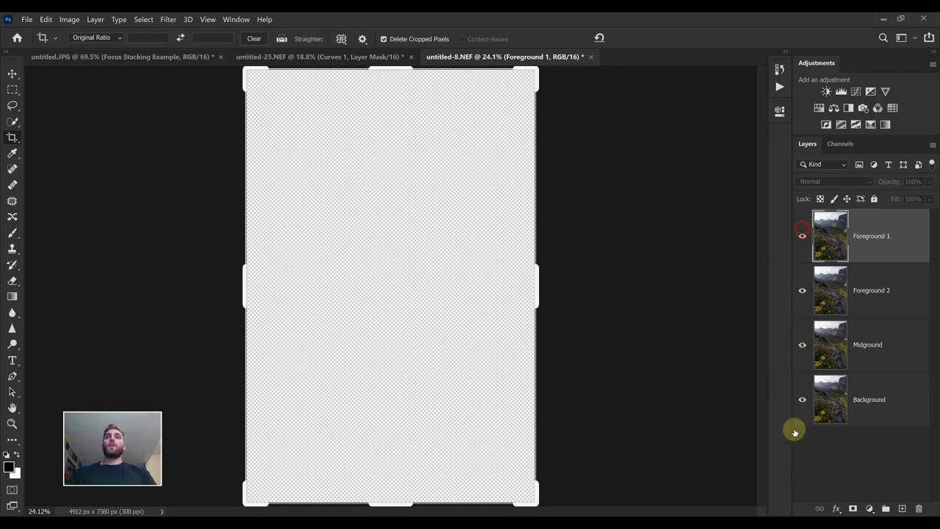
pyautogui.press('b')
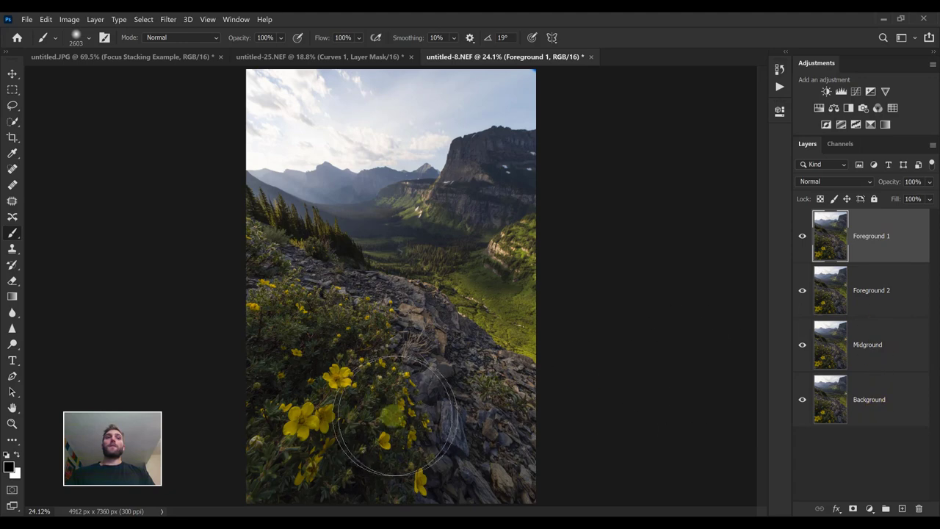
# - Mark small rectangular selections on the lower flowers, the shrubs behind them and the distant peaks, and clear the selection
pyautogui.click(12, 90)
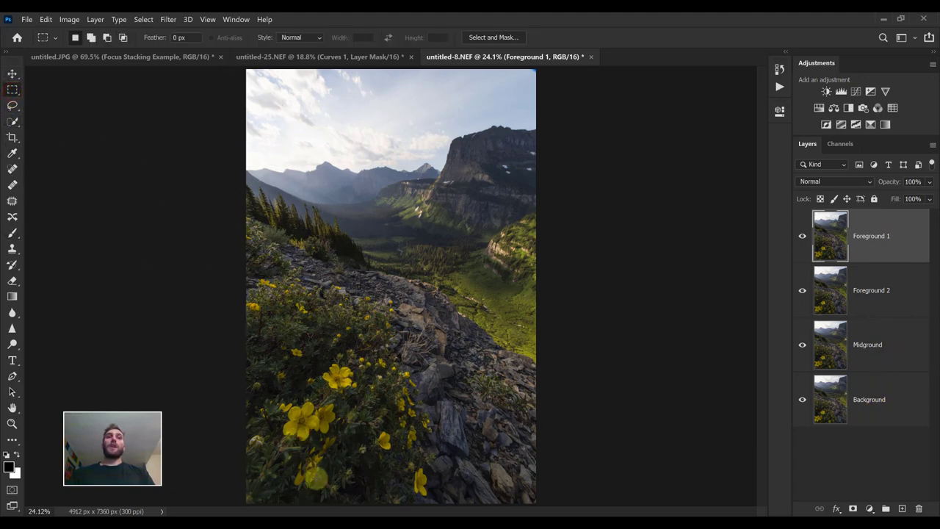
pyautogui.moveTo(298, 470); pyautogui.dragTo(315, 492)
pyautogui.moveTo(406, 483); pyautogui.dragTo(439, 501)
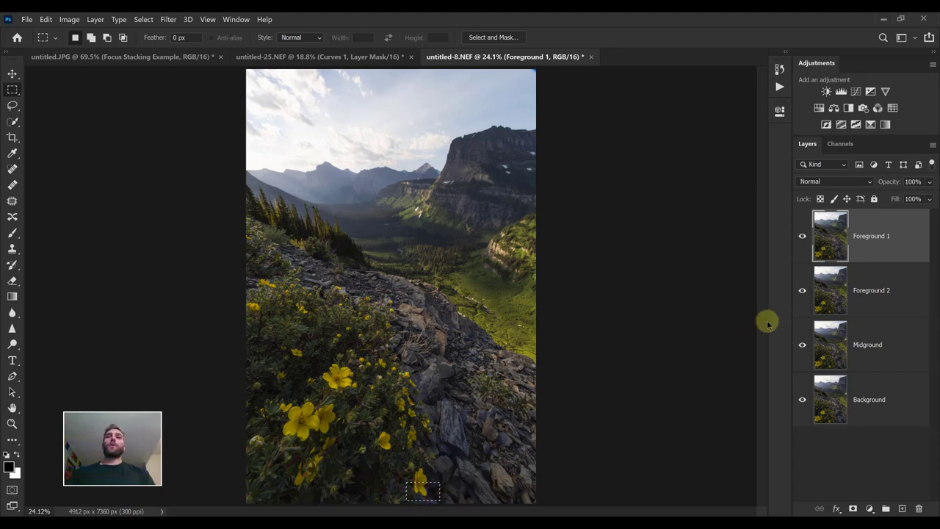
pyautogui.moveTo(296, 397); pyautogui.dragTo(321, 415)
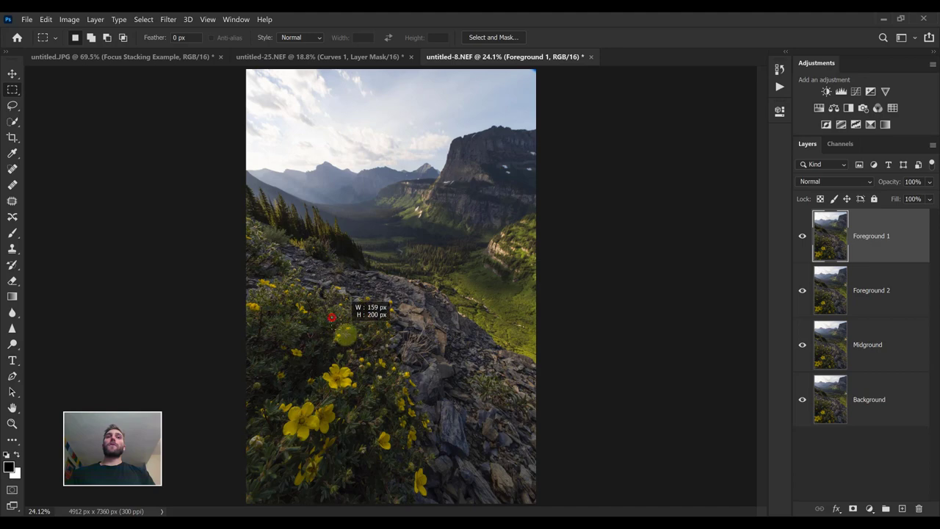
pyautogui.moveTo(332, 317); pyautogui.dragTo(360, 340)
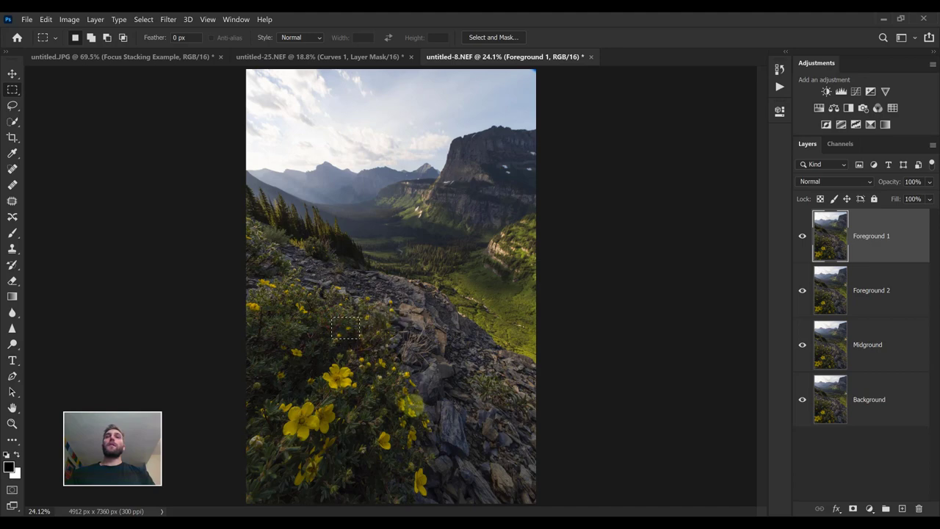
pyautogui.moveTo(360, 176); pyautogui.dragTo(390, 205)
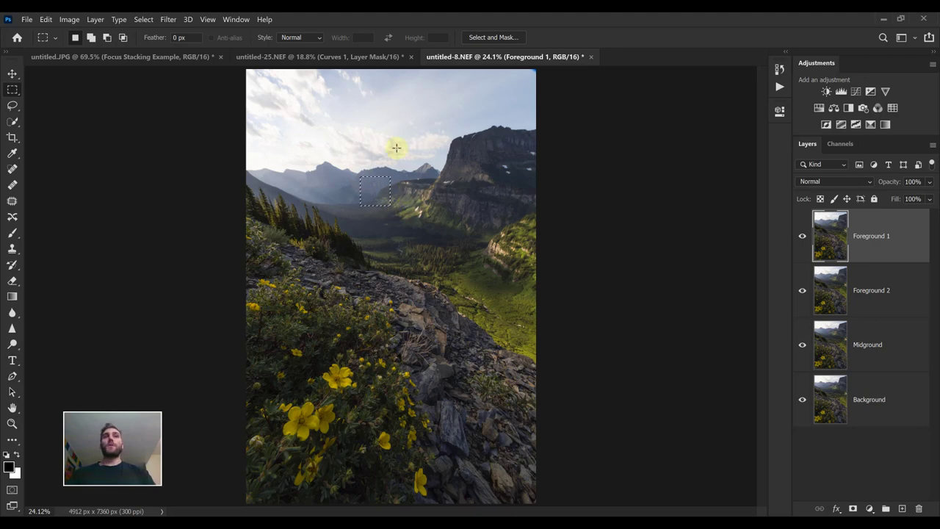
pyautogui.moveTo(357, 157); pyautogui.dragTo(374, 190)
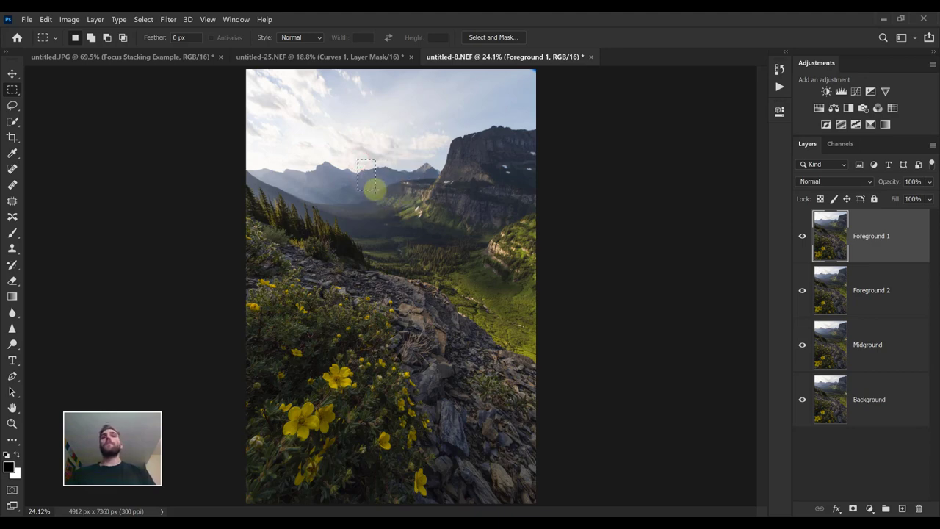
pyautogui.click(415, 183)
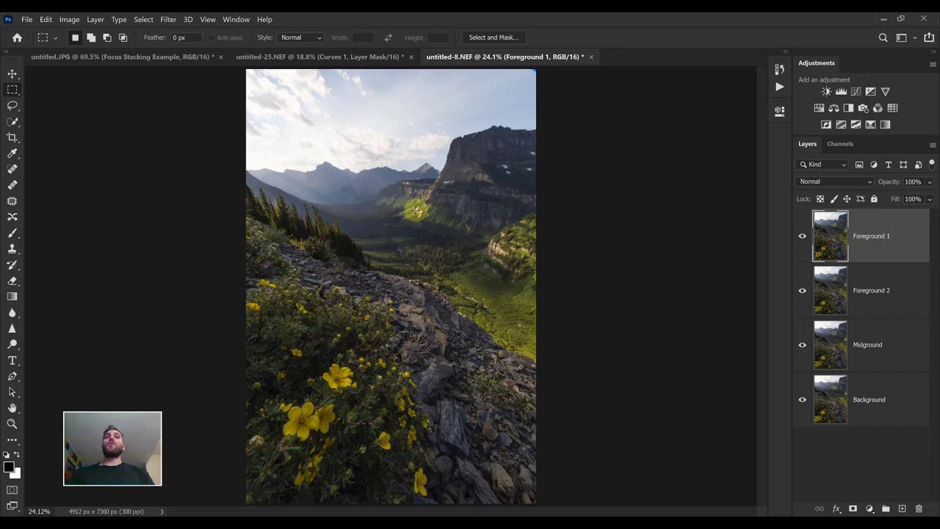
pyautogui.click(415, 241)
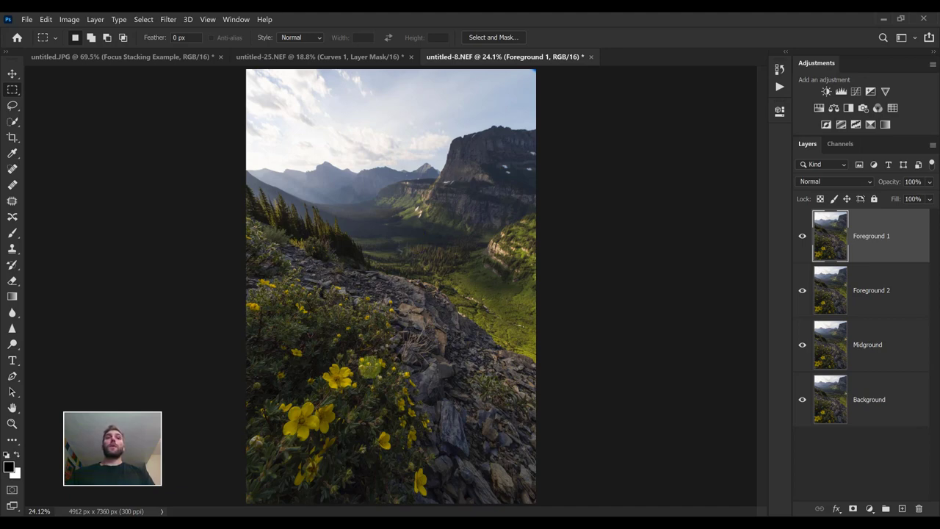
# - Mark the four focus zones one after another with full-width rectangular selections from the lower foreground up to the sky, and deselect
pyautogui.moveTo(250, 404); pyautogui.dragTo(625, 500)
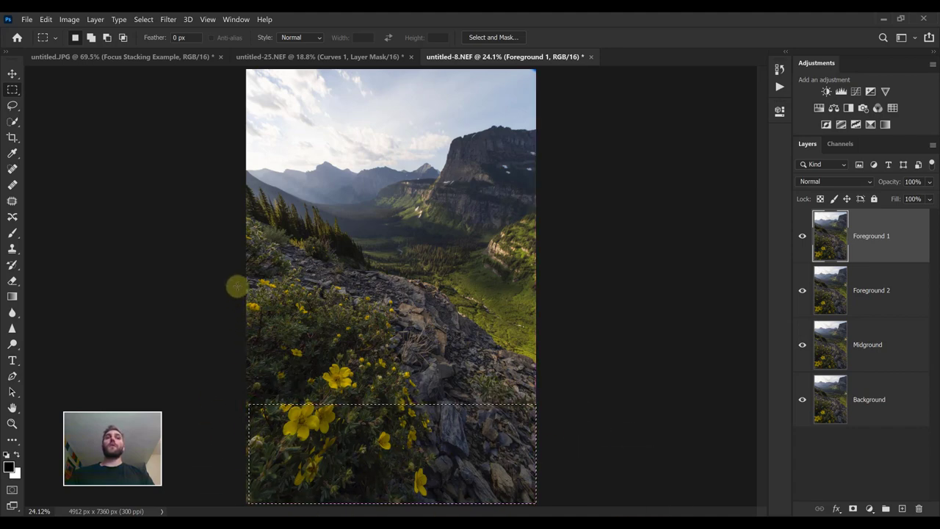
pyautogui.moveTo(237, 293); pyautogui.dragTo(618, 400)
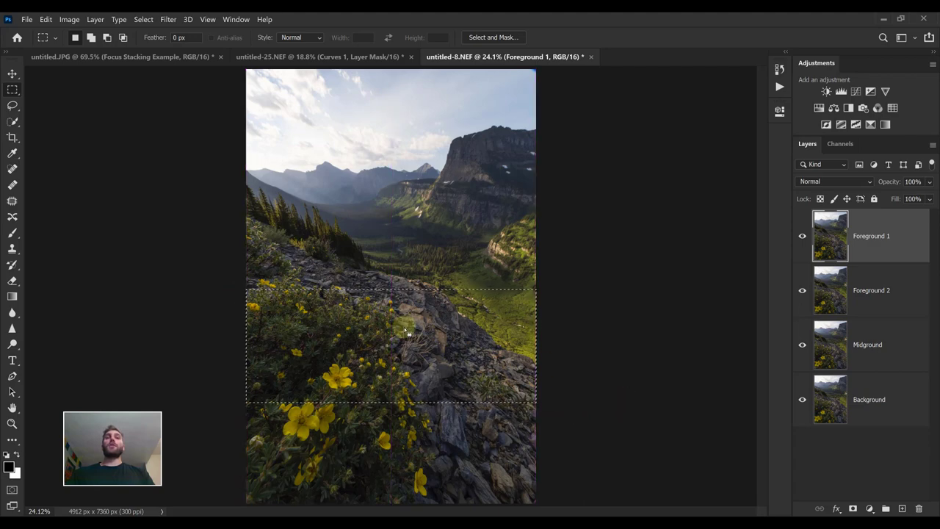
pyautogui.moveTo(228, 160); pyautogui.dragTo(614, 289)
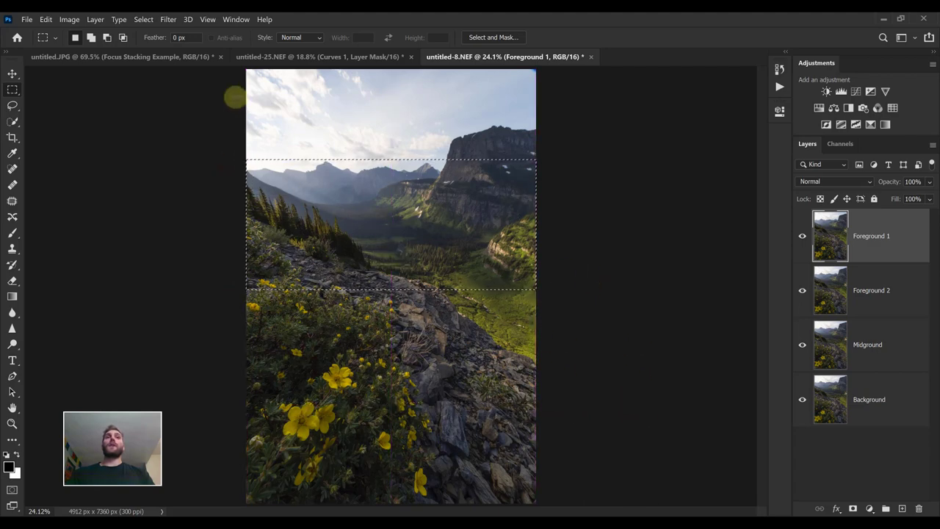
pyautogui.moveTo(234, 70); pyautogui.dragTo(714, 194)
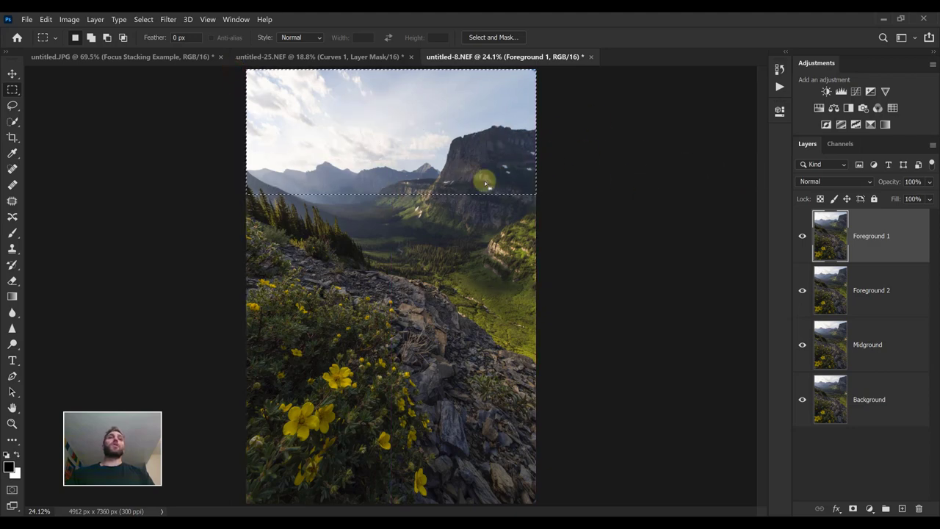
pyautogui.click(595, 175)
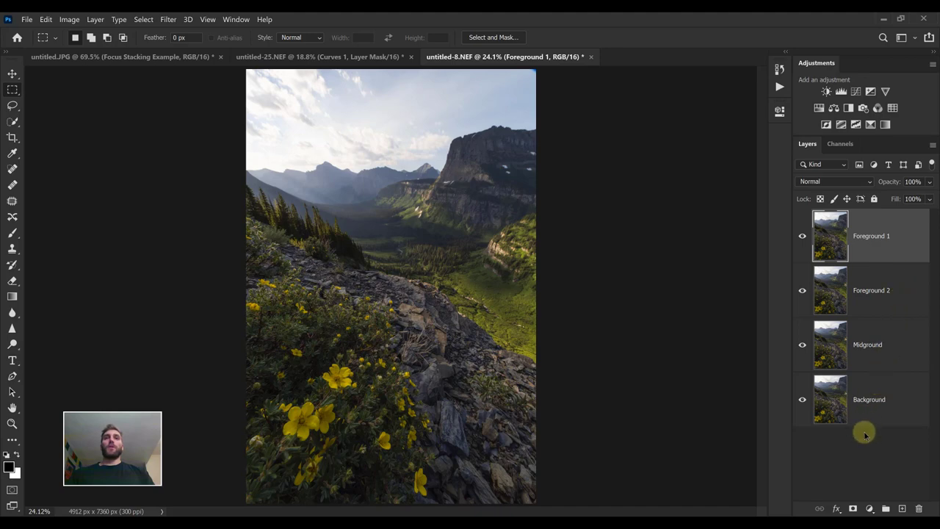
# - Compare the four focus exposures by toggling the visibility of the Foreground 1, Foreground 2 and Midground layers
pyautogui.moveTo(802, 235); pyautogui.dragTo(805, 347)
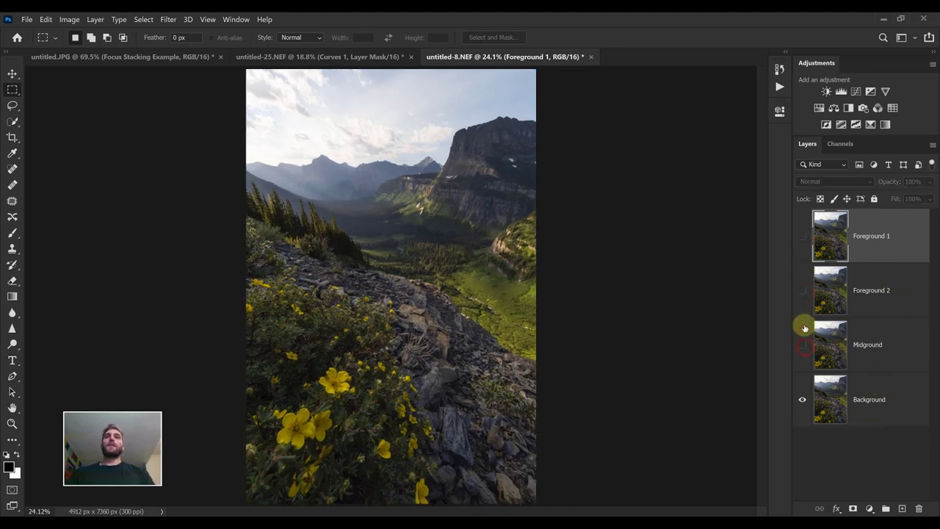
pyautogui.moveTo(802, 236); pyautogui.dragTo(804, 352)
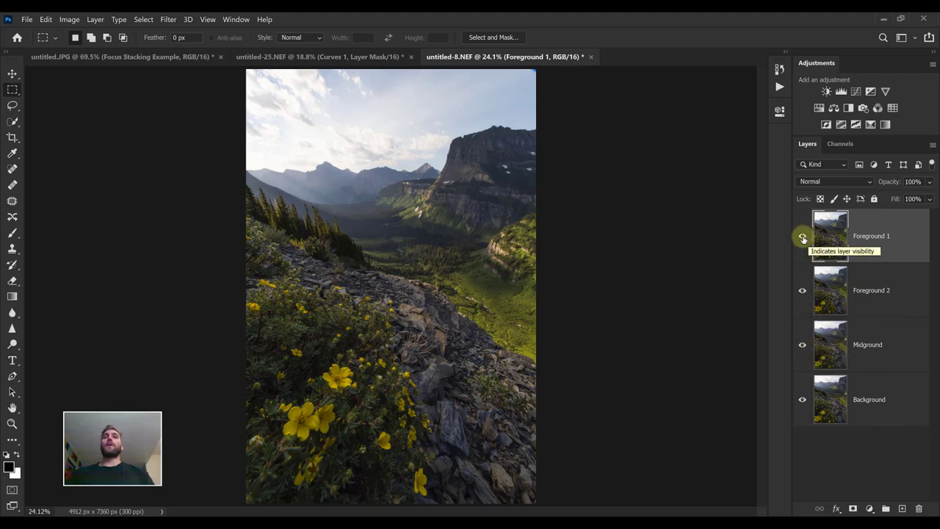
pyautogui.click(804, 239)
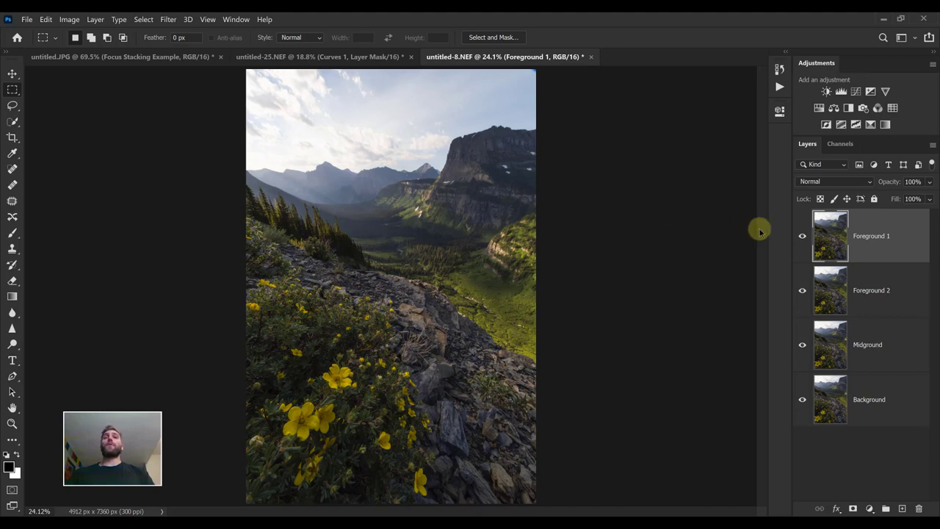
pyautogui.moveTo(804, 237)
pyautogui.mouseDown()
pyautogui.moveTo(800, 350)
pyautogui.moveTo(802, 236)
pyautogui.mouseUp()
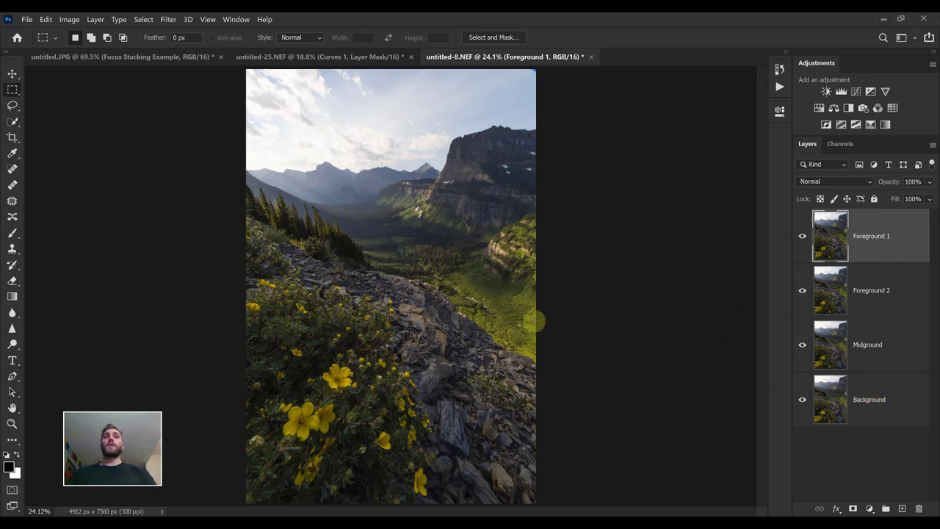
# - Auto-align all four exposure layers with the Auto projection and check the alignment by toggling the Foreground 1 layer's visibility
pyautogui.keyDown('shift'); pyautogui.click(898, 409); pyautogui.keyUp('shift')
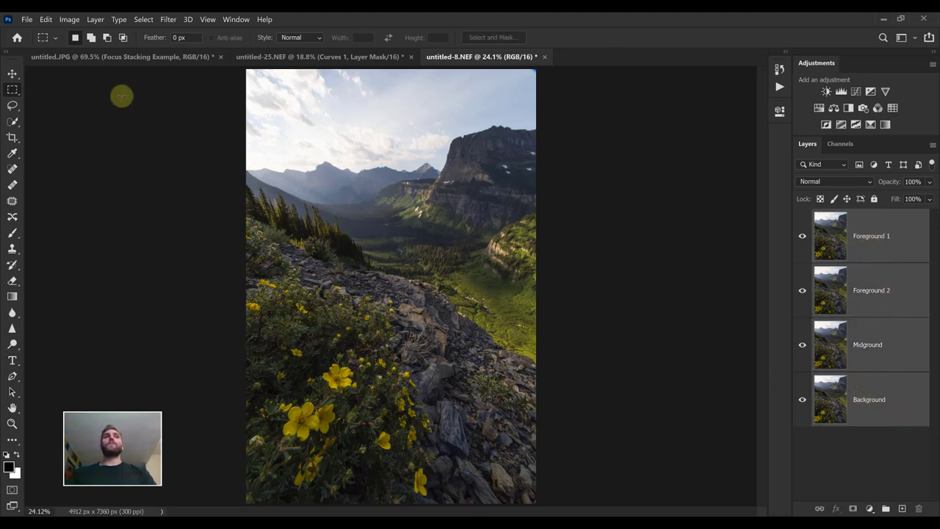
pyautogui.click(46, 19)
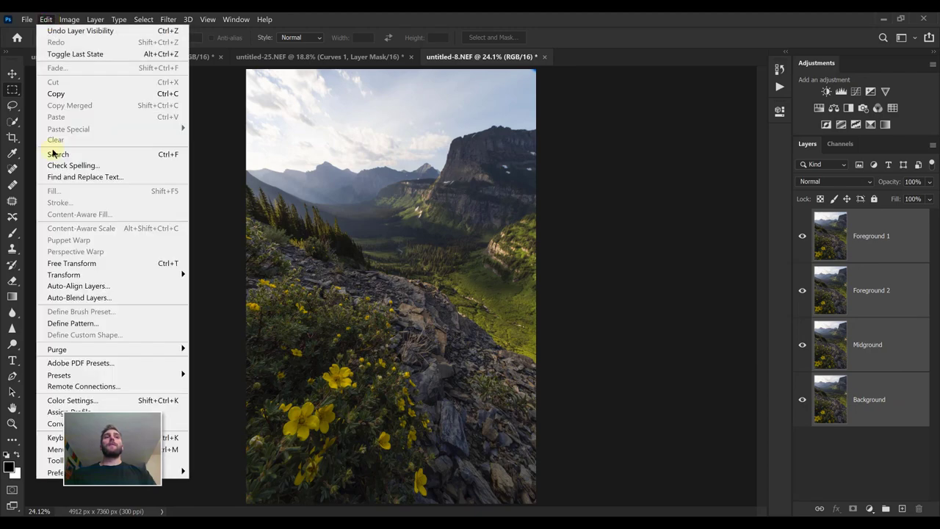
pyautogui.click(70, 285)
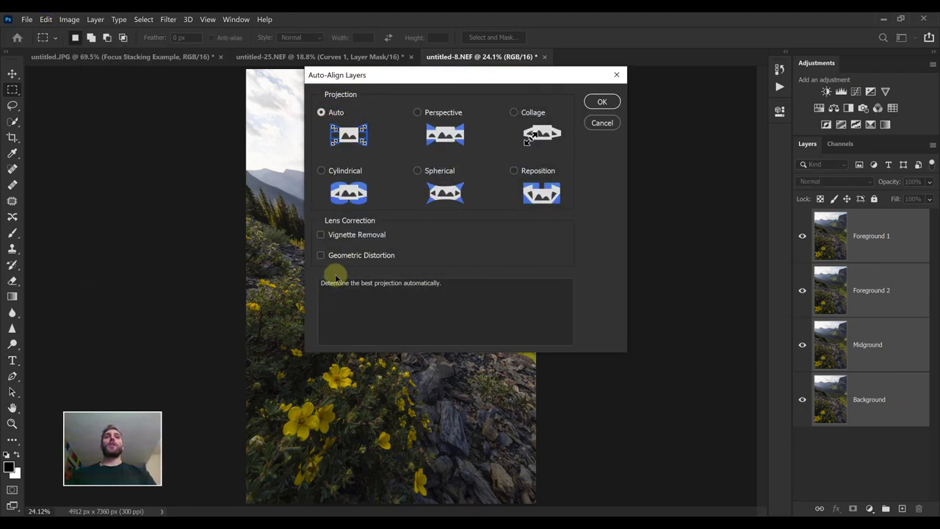
pyautogui.click(602, 101)
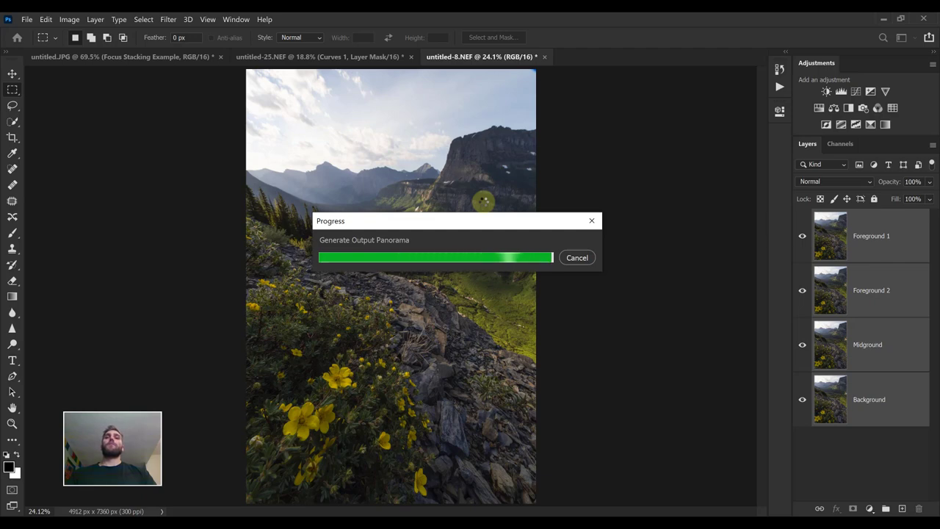
pyautogui.moveTo(806, 243)
pyautogui.mouseDown()
pyautogui.moveTo(800, 353)
pyautogui.moveTo(802, 230)
pyautogui.mouseUp()
pyautogui.click(803, 235)
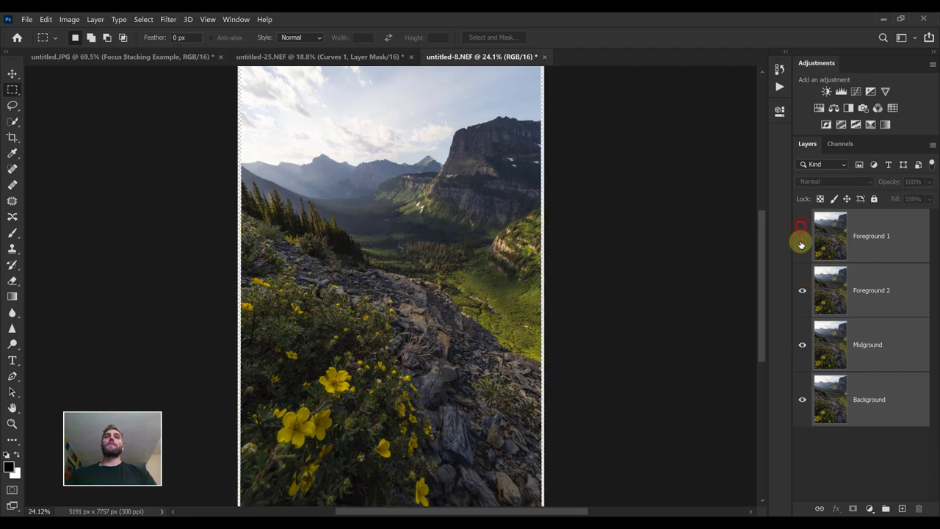
pyautogui.click(800, 238)
pyautogui.click(511, 290)
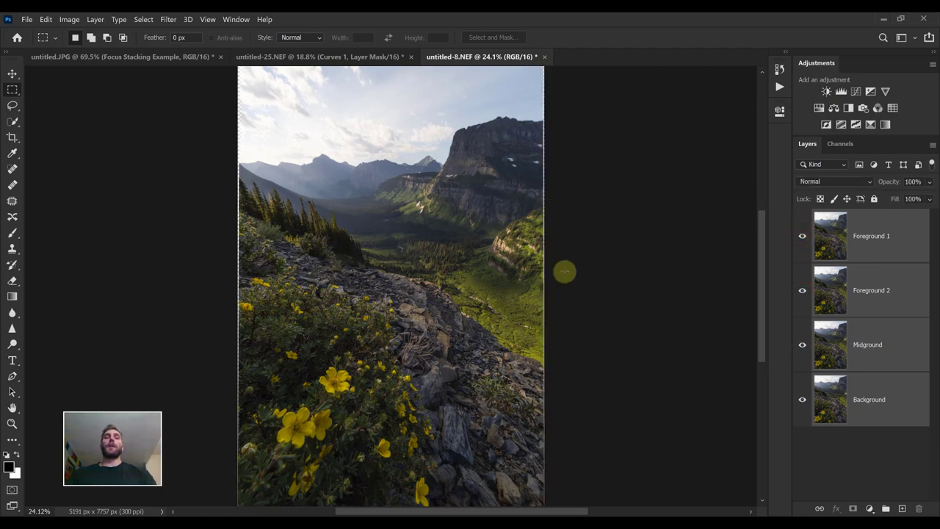
# - Group the four aligned layers, duplicate the group and name the copy Backup
pyautogui.scroll(-1, 563, 296)
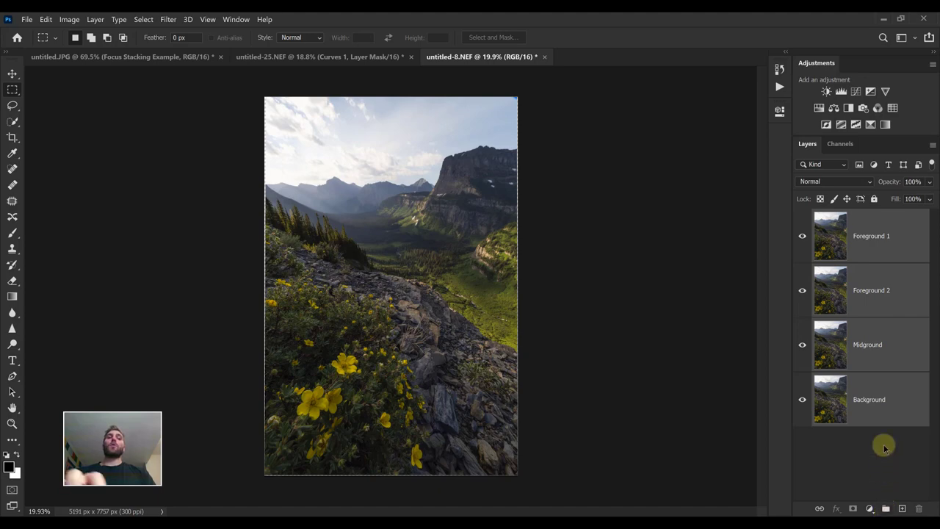
pyautogui.hotkey('ctrl', 'g')
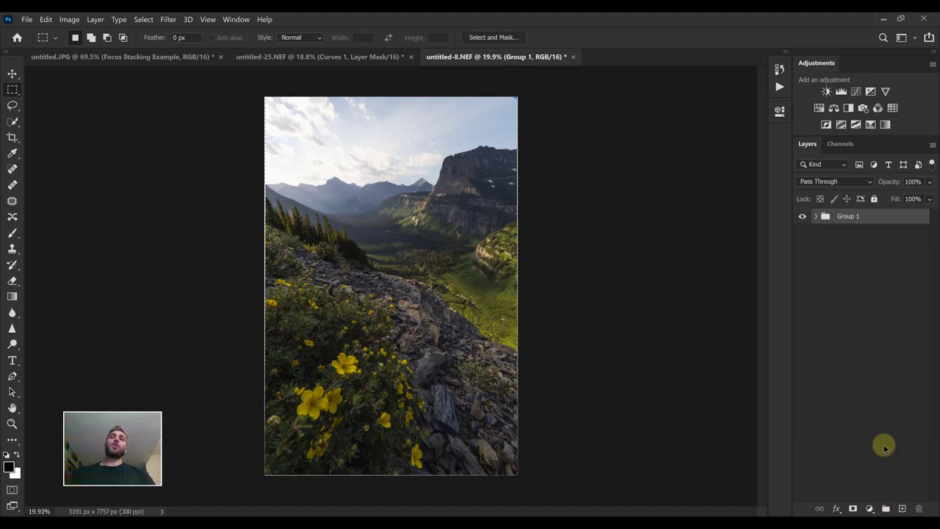
pyautogui.hotkey('ctrl', 'j')
pyautogui.click(814, 216)
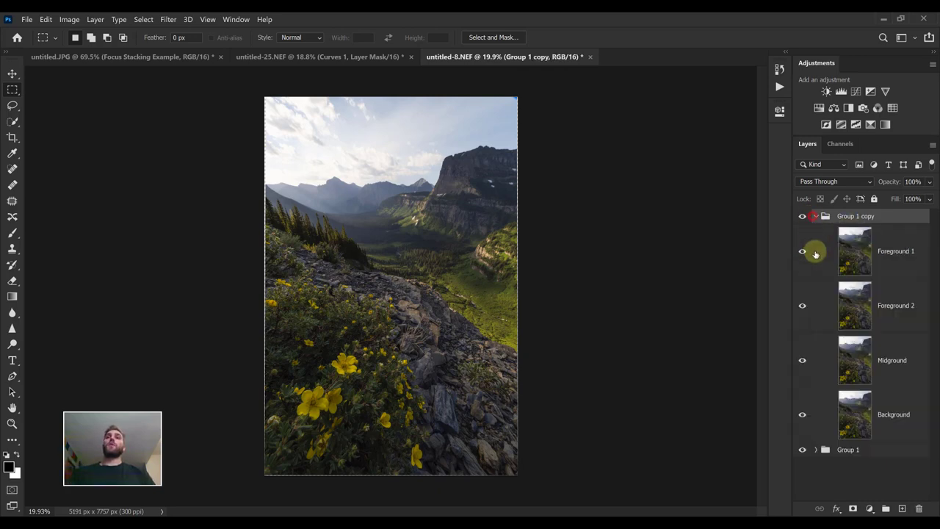
pyautogui.click(817, 449)
pyautogui.click(817, 450)
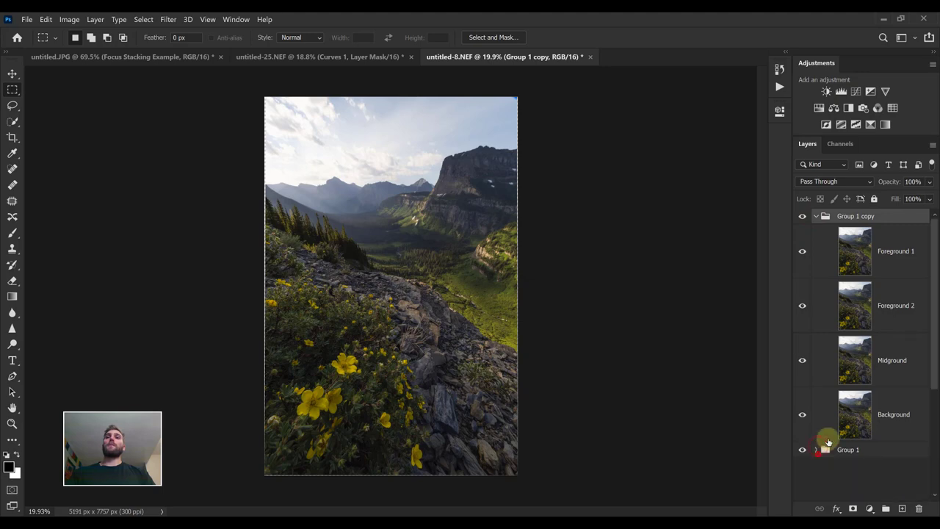
pyautogui.write('Backup')
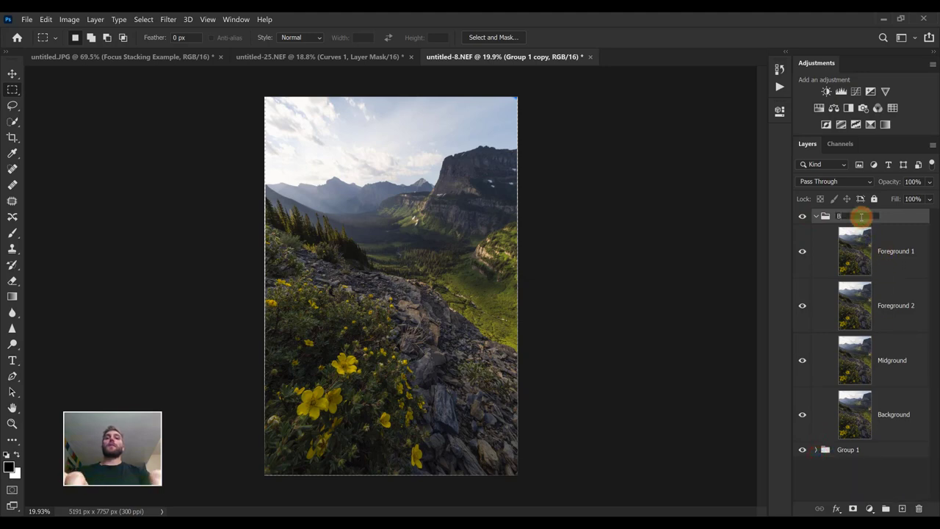
pyautogui.press('Return')
# - Hide and collapse the Backup group, and rename the original group Active
pyautogui.click(803, 216)
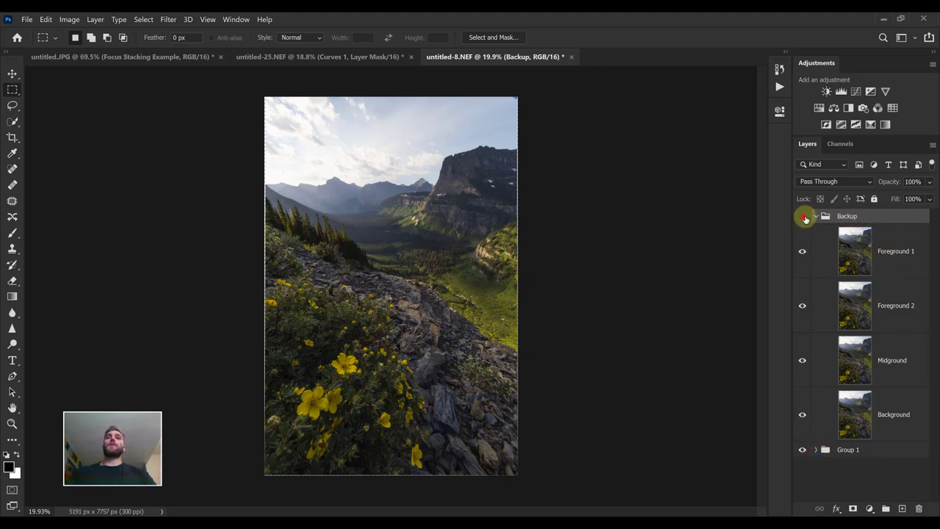
pyautogui.click(816, 216)
pyautogui.click(814, 232)
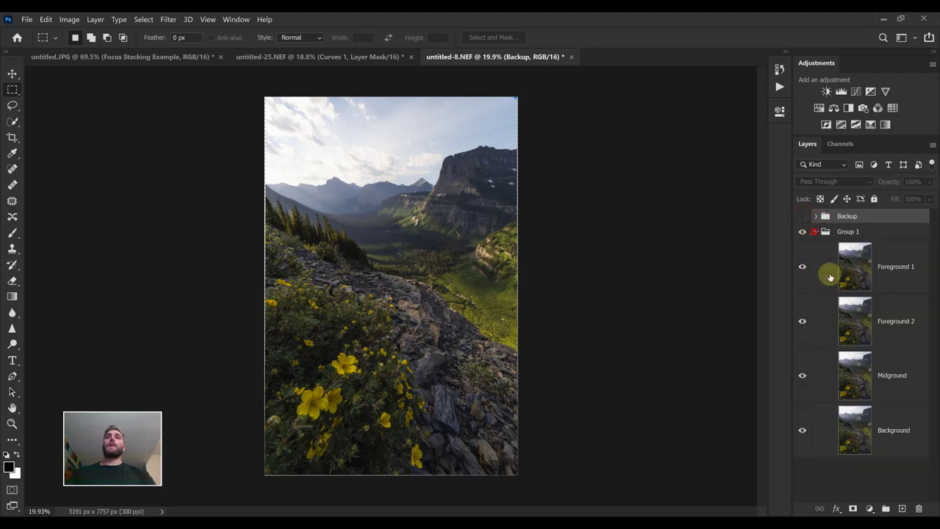
pyautogui.doubleClick(851, 231)
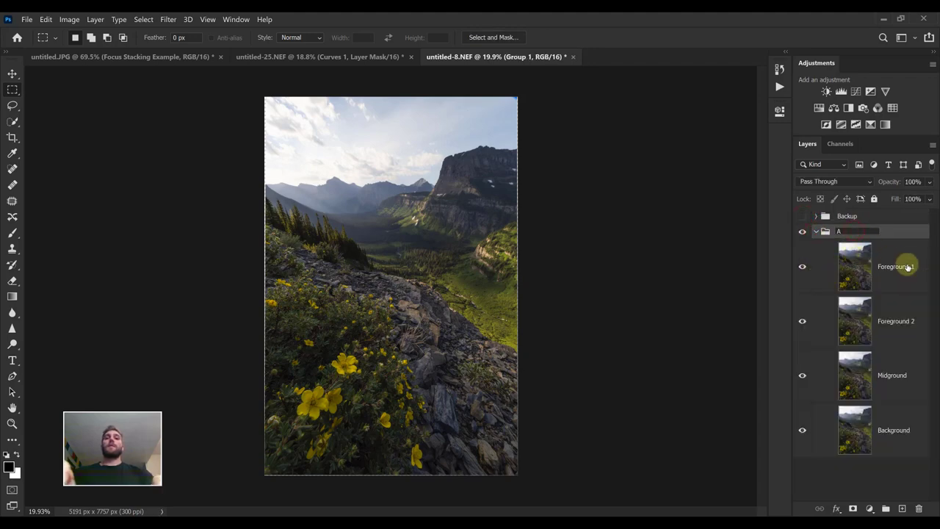
pyautogui.write('Active')
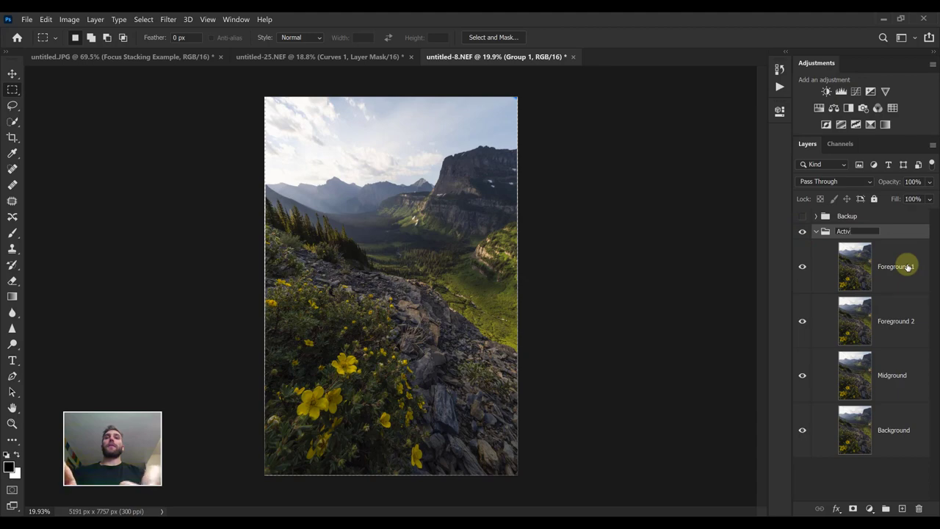
pyautogui.press('Return')
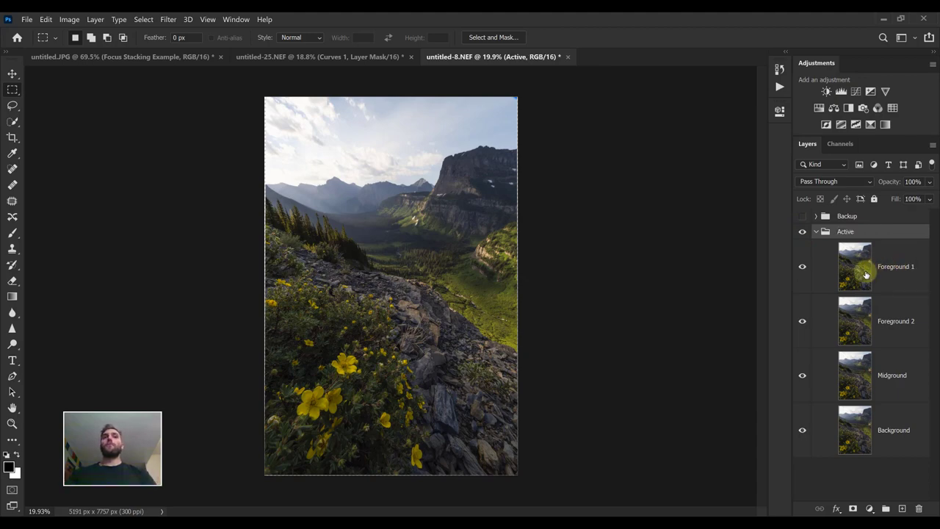
# - Auto-blend the four layers in the Active group using Stack Images with Seamless Tones and Colors, without Content Aware Fill
pyautogui.click(904, 264)
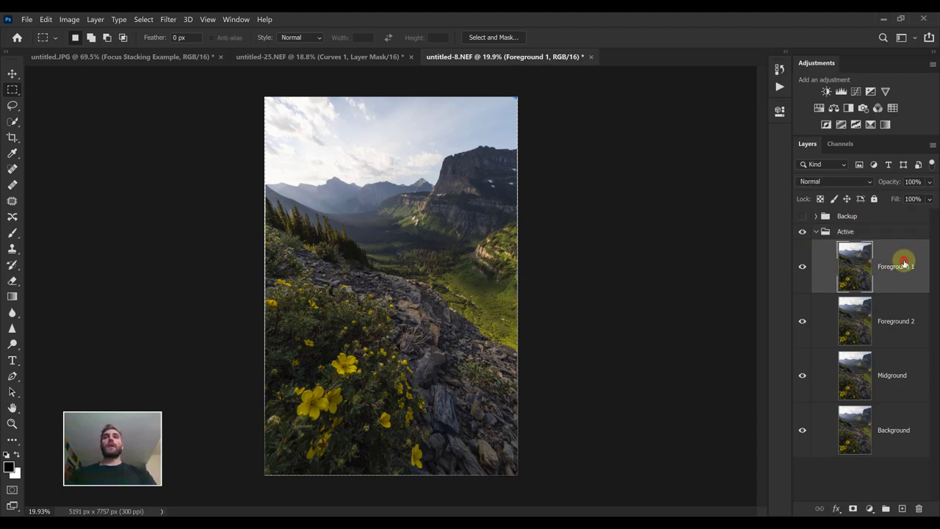
pyautogui.keyDown('shift'); pyautogui.click(884, 433); pyautogui.keyUp('shift')
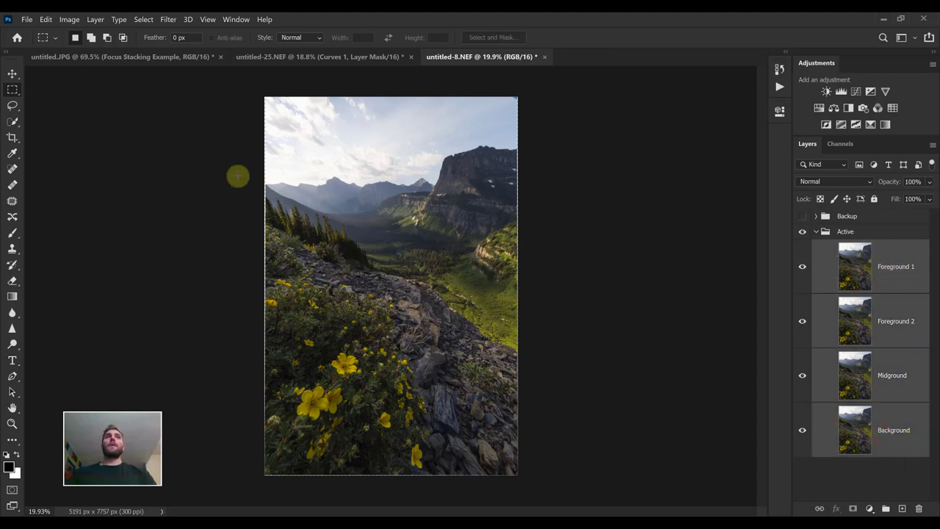
pyautogui.click(46, 20)
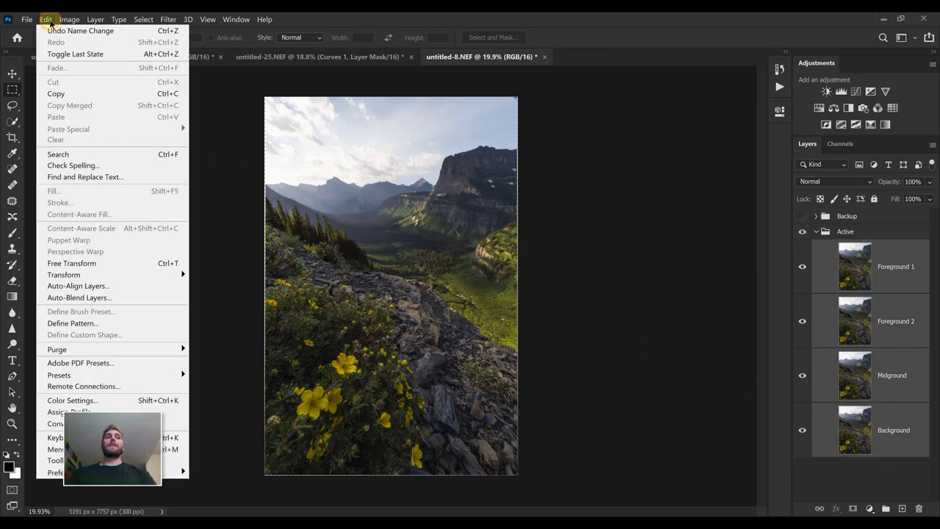
pyautogui.click(71, 298)
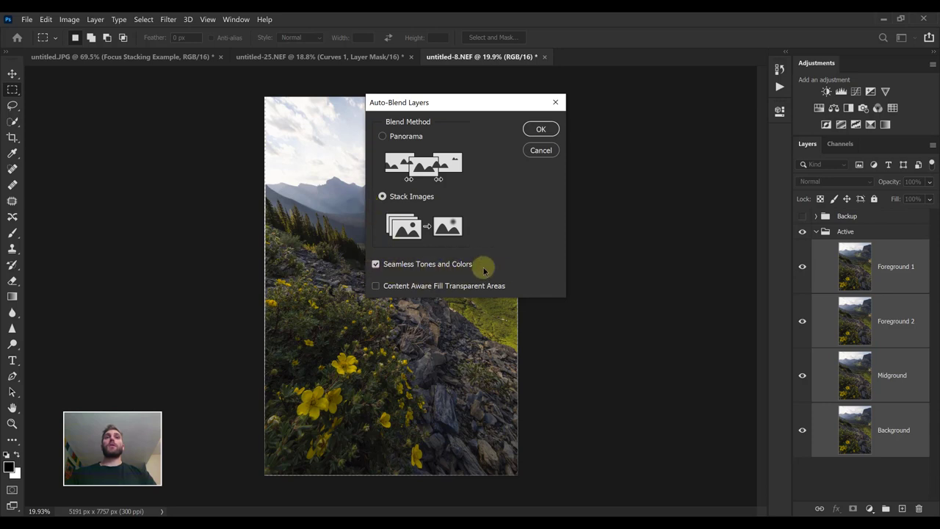
pyautogui.click(542, 128)
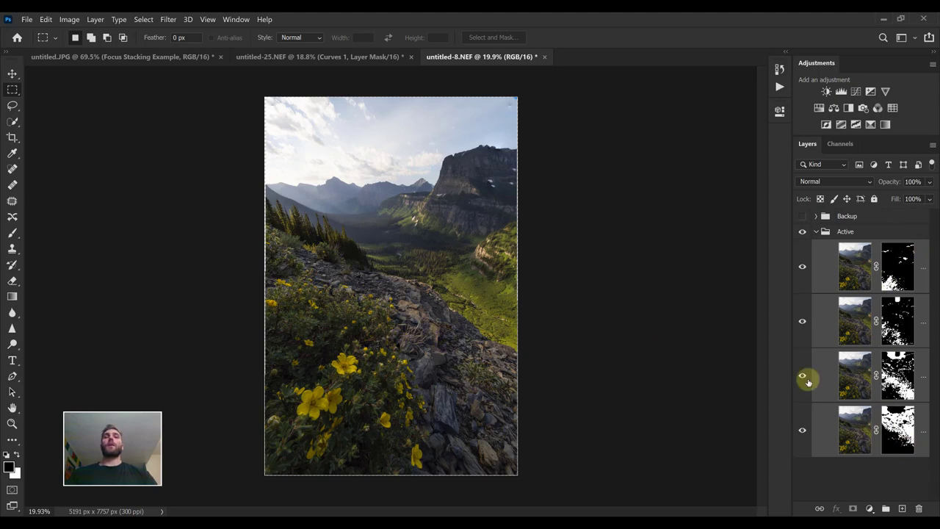
# - Examine the blended flowers, slope and mountain ridge for blending flaws, and mark a small rectangle on the lower flowers
pyautogui.scroll(3, 328, 414)
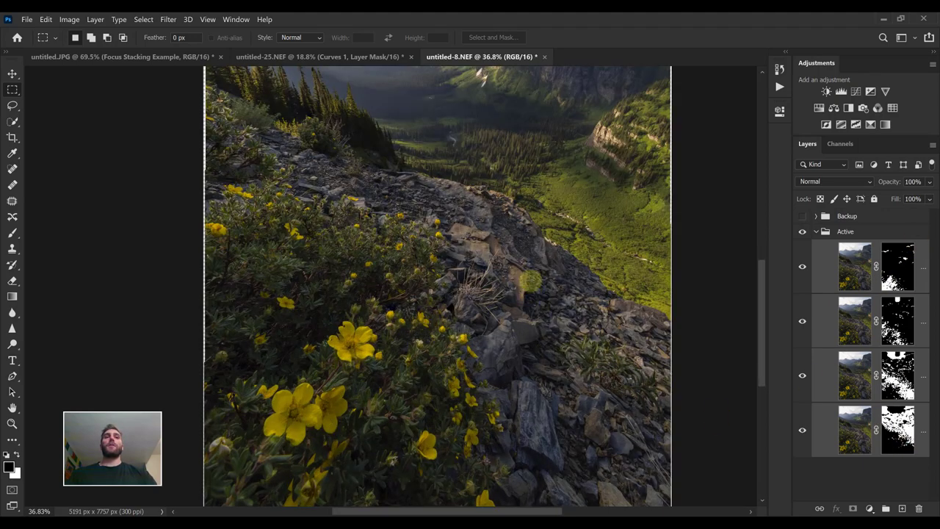
pyautogui.scroll(-1, 527, 285)
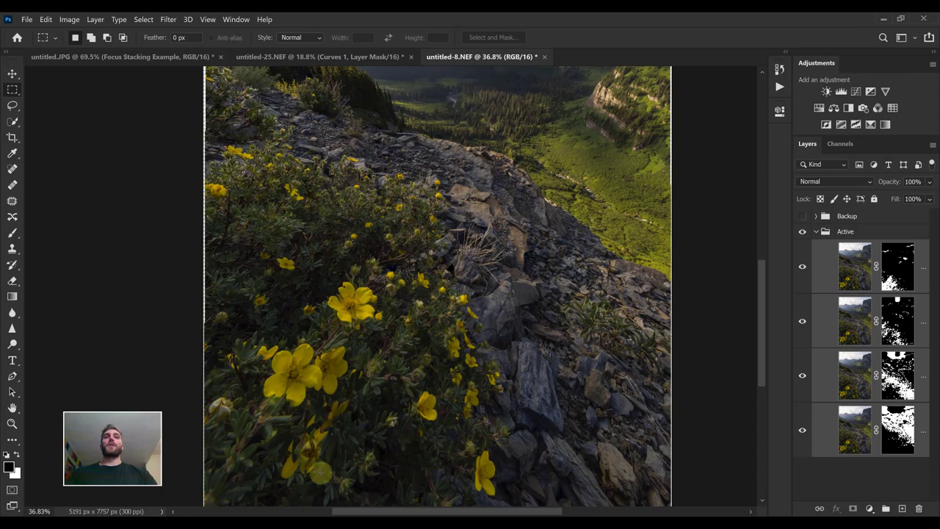
pyautogui.scroll(2, 404, 290)
pyautogui.scroll(5, 433, 247)
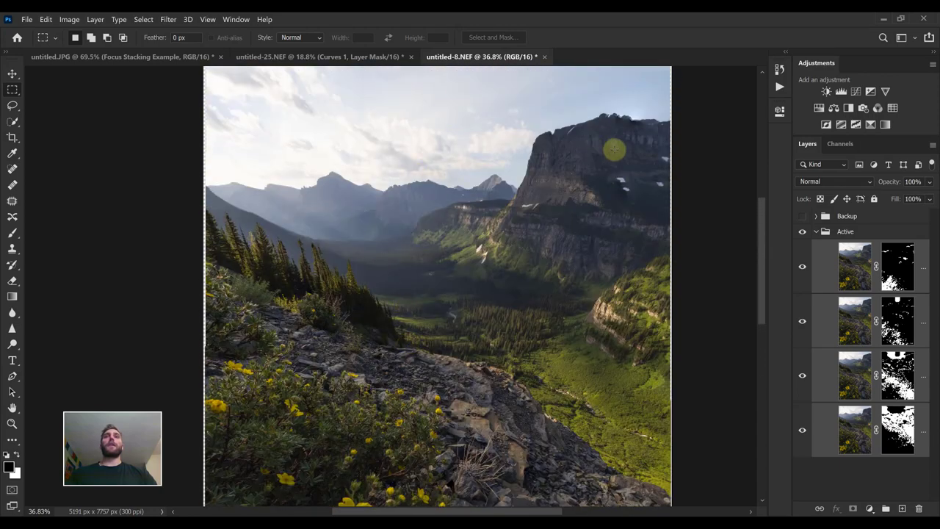
pyautogui.scroll(3, 632, 125)
pyautogui.scroll(3, 625, 133)
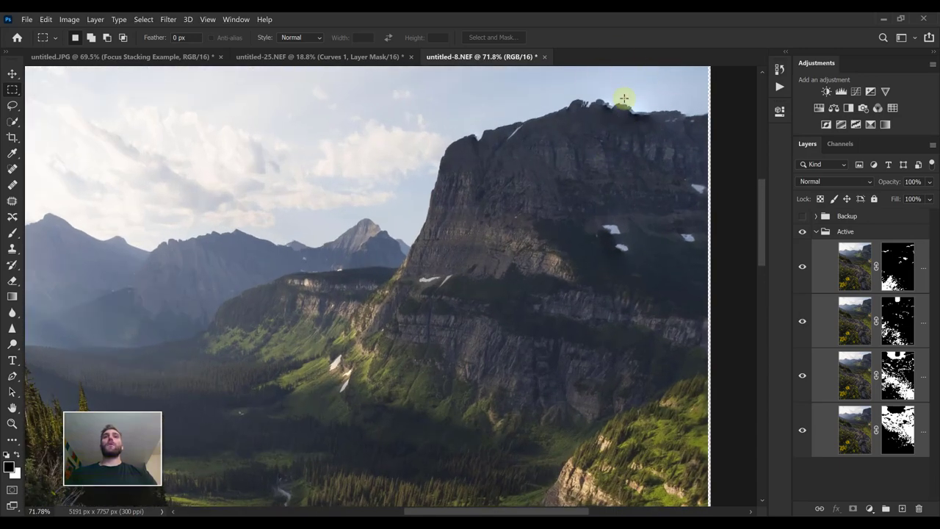
pyautogui.scroll(-5, 226, 302)
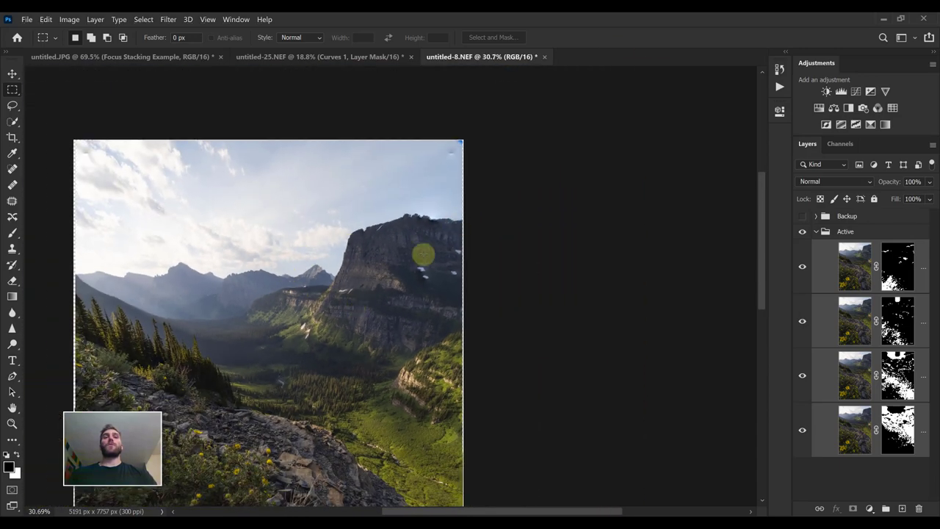
pyautogui.scroll(-2, 260, 289)
pyautogui.hscroll(-1, 315, 289)
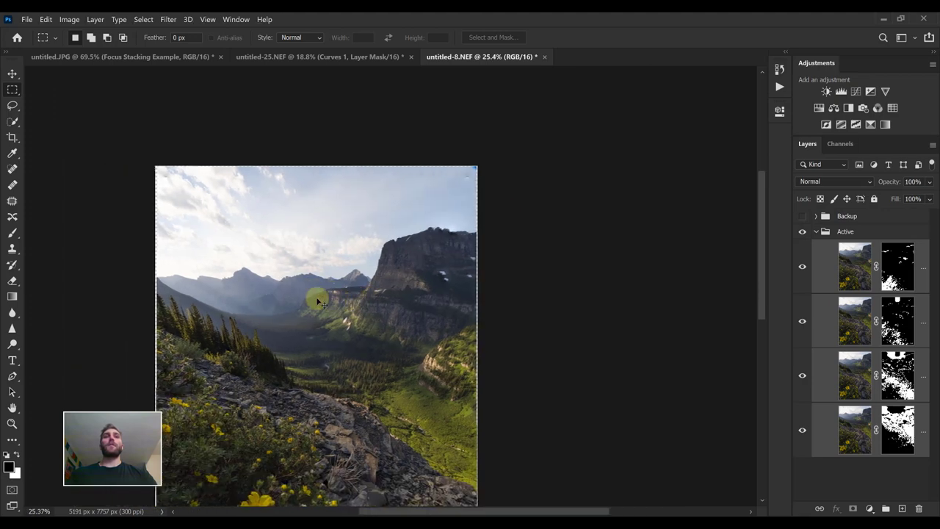
pyautogui.scroll(-5, 318, 301)
pyautogui.scroll(-1, 316, 297)
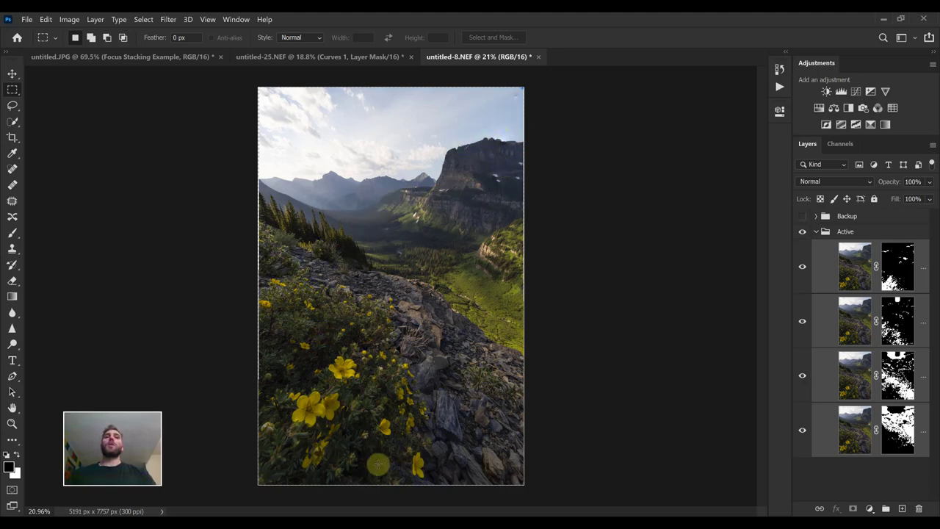
pyautogui.moveTo(305, 444); pyautogui.dragTo(336, 464)
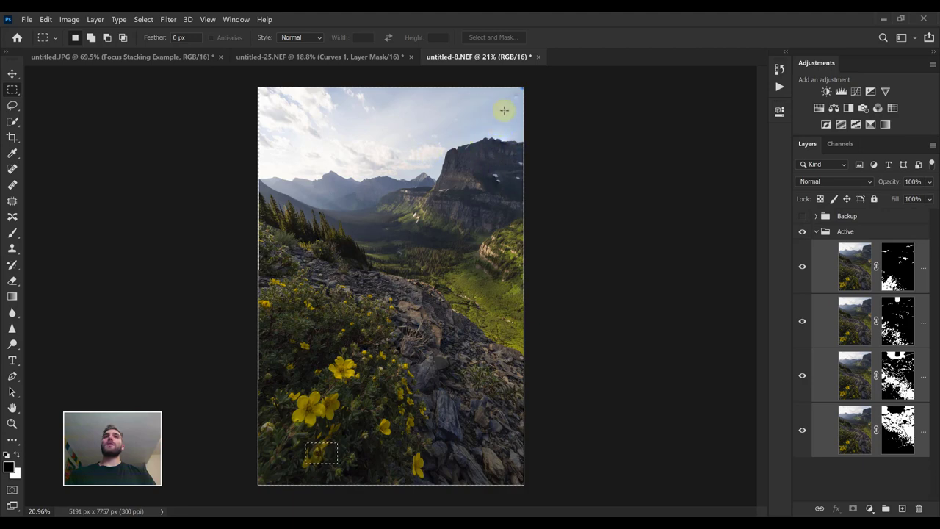
# - Expand and show the Backup group, and hide its Foreground 1, Foreground 2 and Midground layers
pyautogui.click(816, 216)
pyautogui.moveTo(802, 251); pyautogui.dragTo(802, 364)
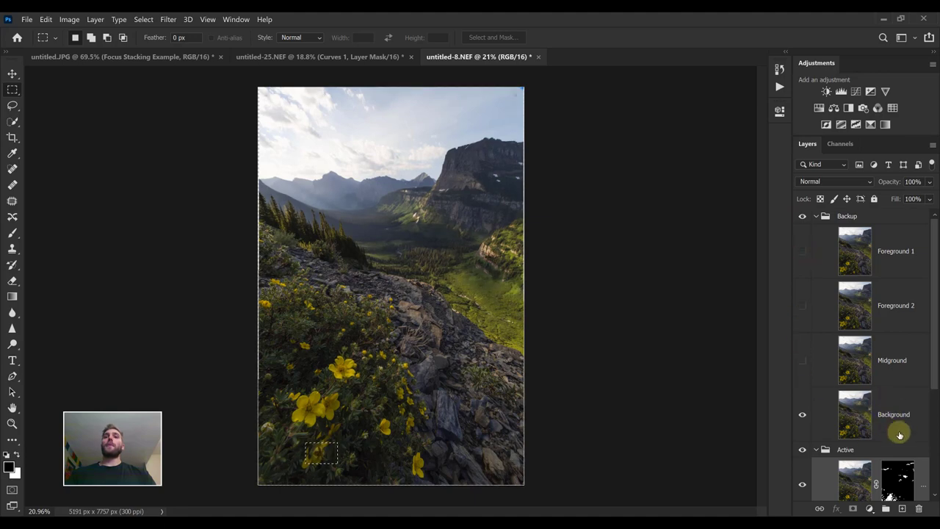
# - Add a layer mask to the Backup group's Background layer, undo it and add the mask again
pyautogui.click(897, 428)
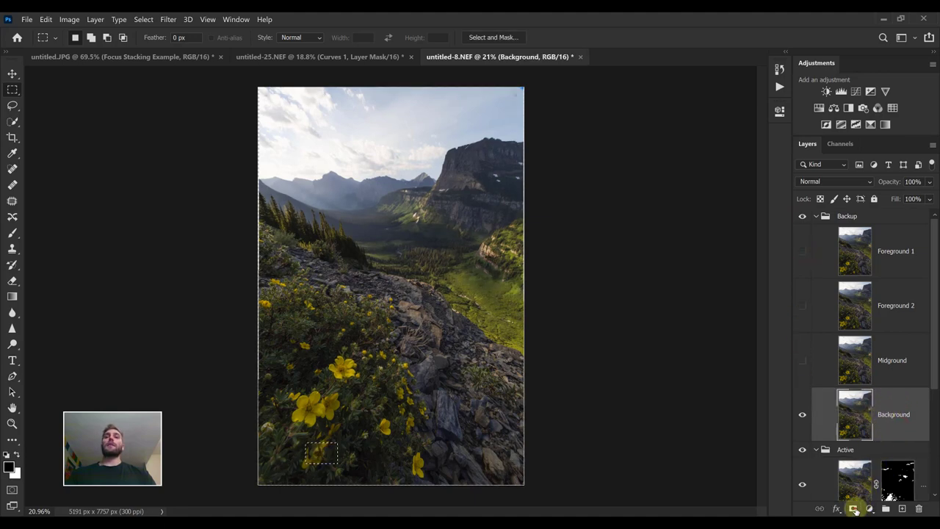
pyautogui.click(854, 509)
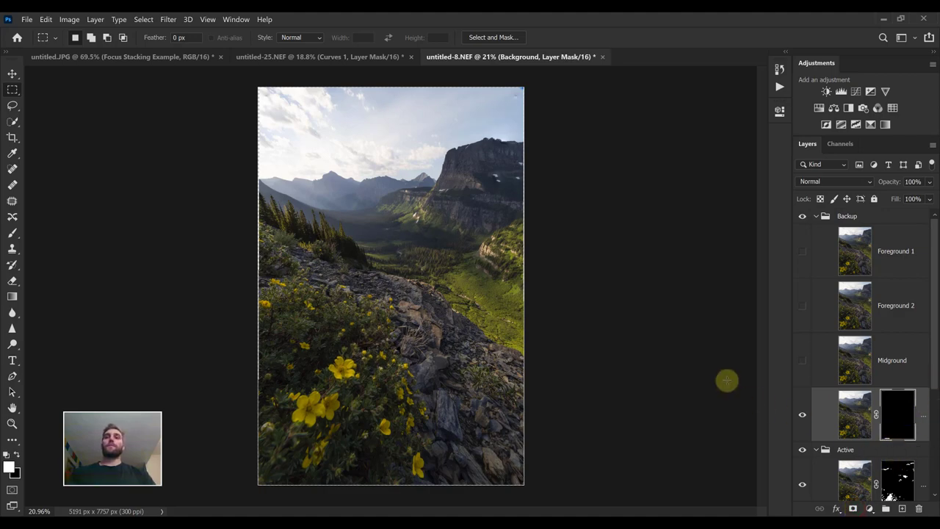
pyautogui.hotkey('ctrl', 'z')
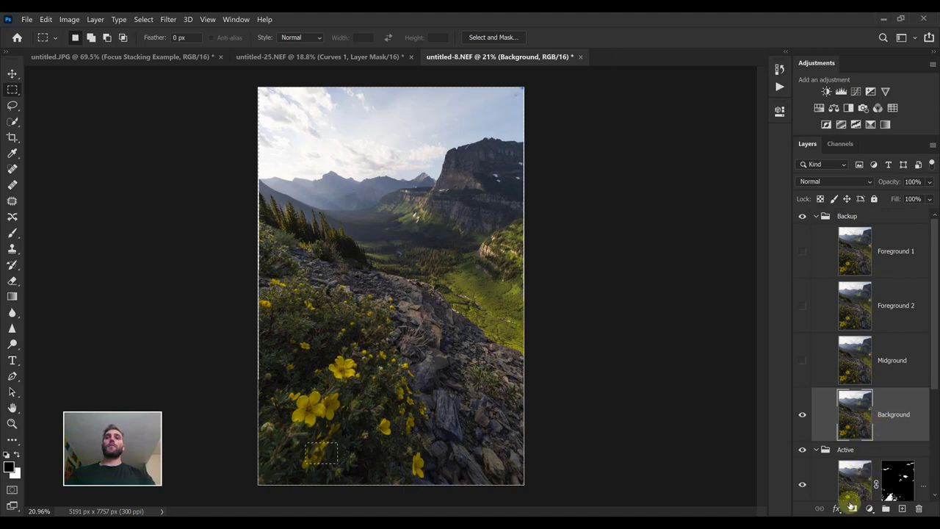
pyautogui.click(852, 509)
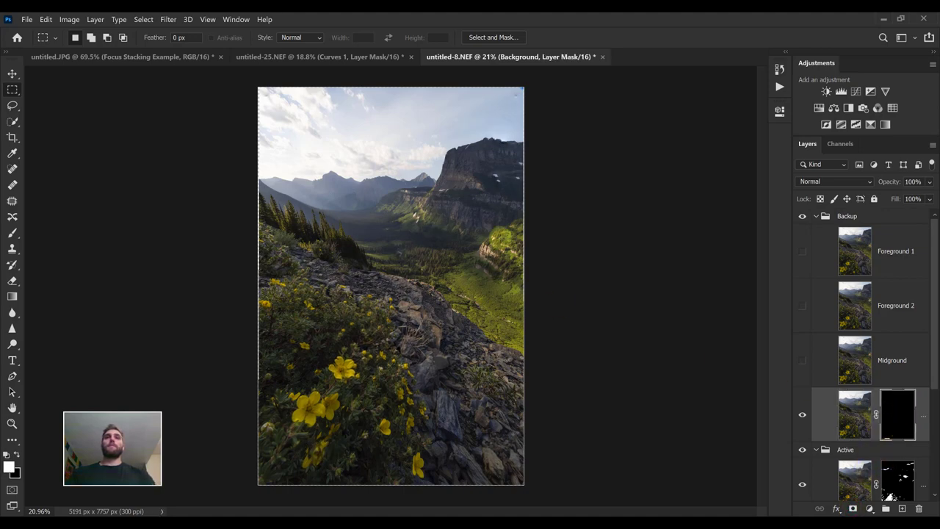
pyautogui.scroll(3, 505, 158)
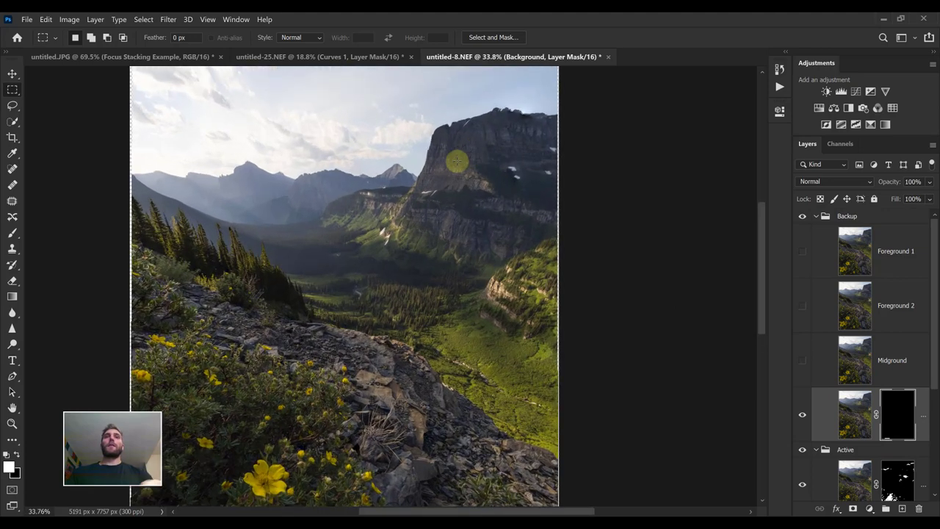
# - Paint white over the large mountain's ridge and adjoining sky on the Backup Background layer's mask with a 2603 px soft brush
pyautogui.press('b')
pyautogui.scroll(4, 470, 176)
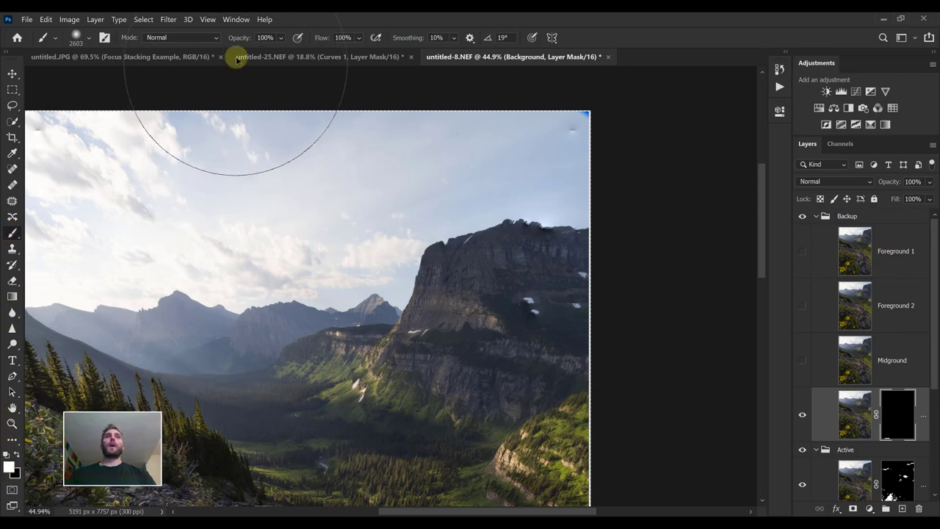
pyautogui.click(487, 259)
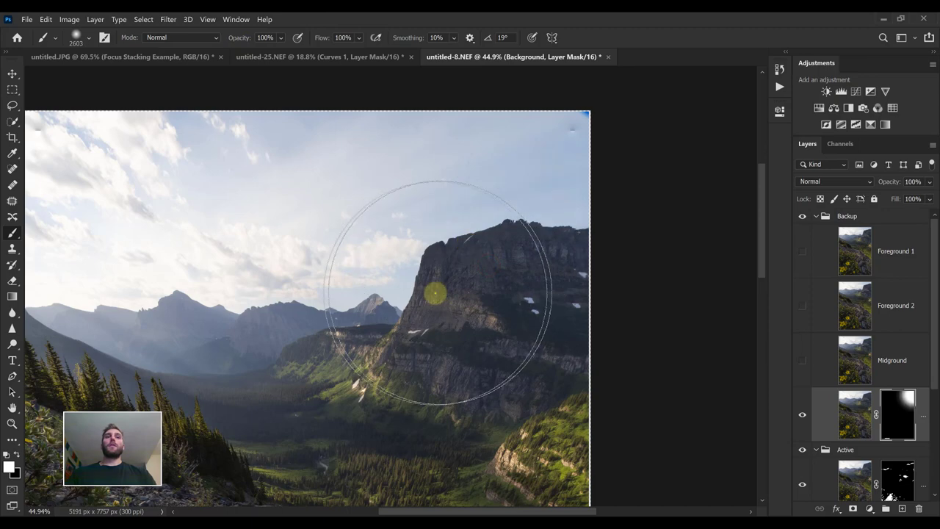
# - Reduce the brush to 921 px and paint white on the mask over the remaining sky, distant mountains and green valley
pyautogui.keyDown('alt'); pyautogui.rightClick(435, 294); pyautogui.keyUp('alt')
pyautogui.keyDown('alt'); pyautogui.rightClick(441, 289); pyautogui.keyUp('alt')
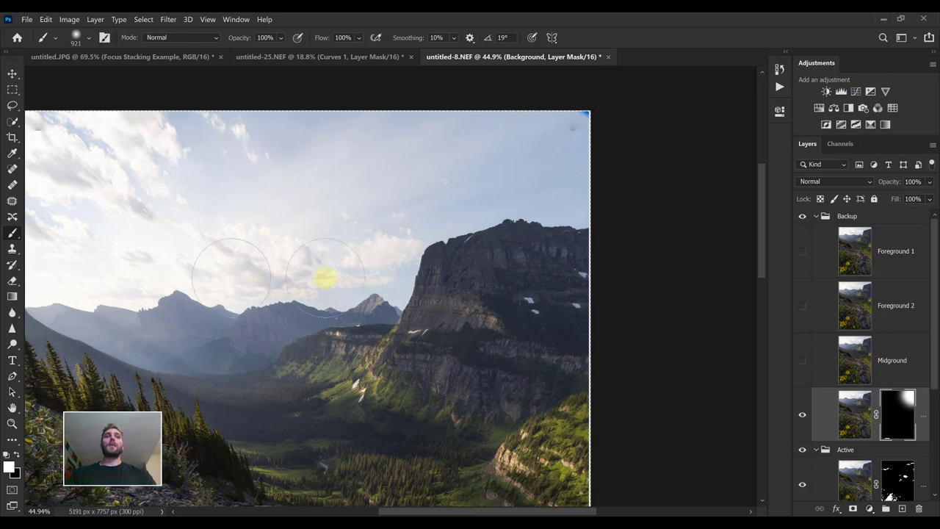
pyautogui.scroll(-3, 254, 318)
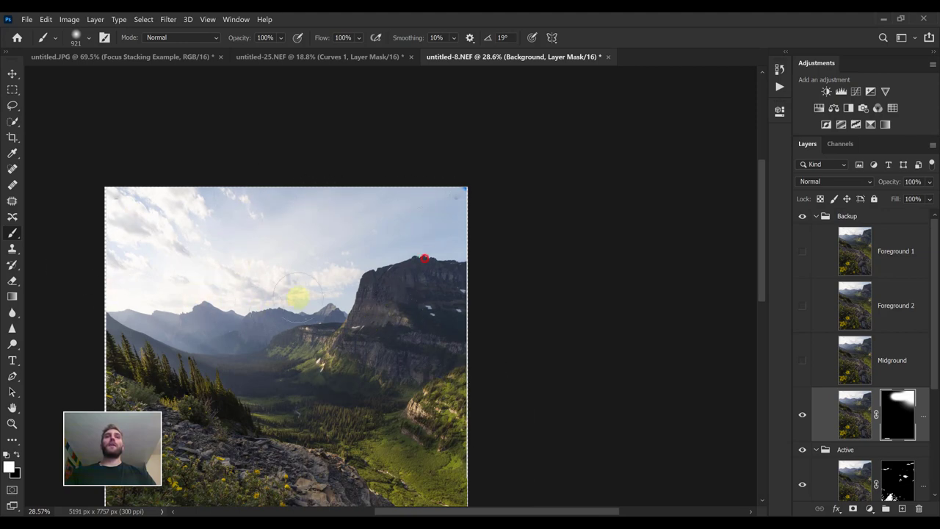
pyautogui.moveTo(297, 369)
pyautogui.mouseDown()
pyautogui.moveTo(384, 451)
pyautogui.moveTo(474, 487)
pyautogui.mouseUp()
pyautogui.scroll(-1, 475, 441)
pyautogui.scroll(-1, 434, 353)
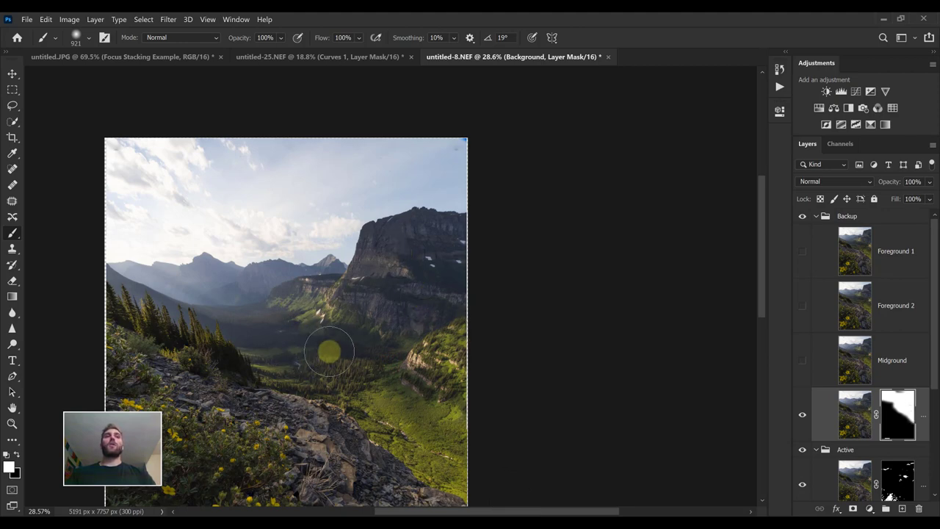
pyautogui.moveTo(345, 344)
pyautogui.mouseDown()
pyautogui.moveTo(310, 311)
pyautogui.moveTo(303, 277)
pyautogui.moveTo(255, 263)
pyautogui.mouseUp()
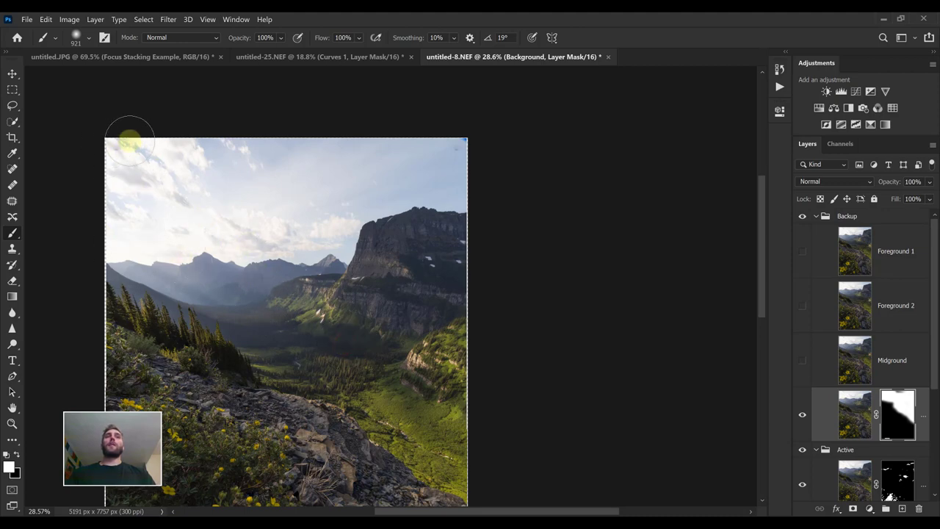
pyautogui.click(340, 152)
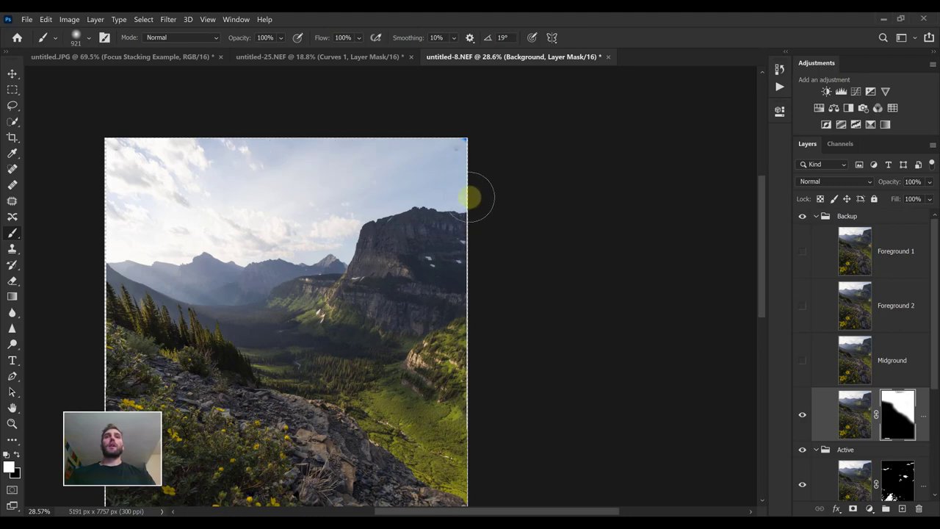
pyautogui.click(453, 216)
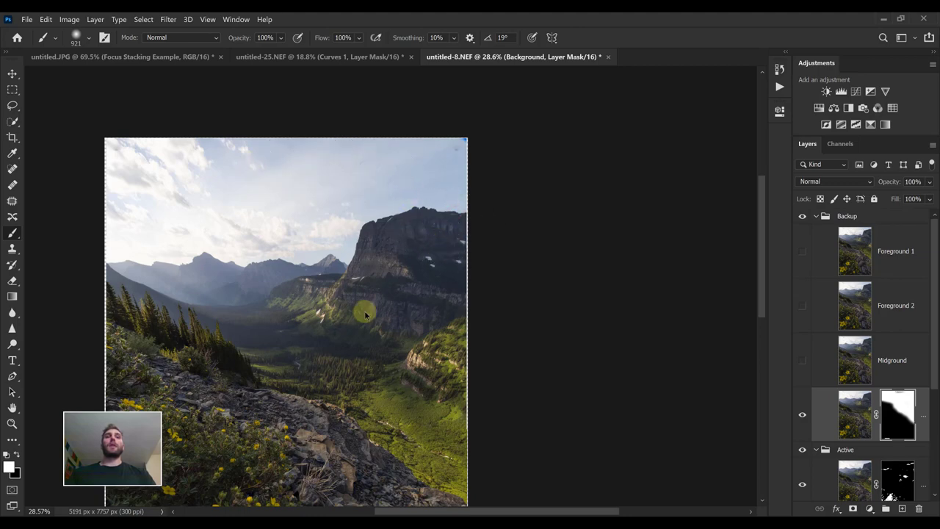
# - Compare the mountain face and valley with the masked Backup Background layer hidden and shown
pyautogui.scroll(-2, 286, 297)
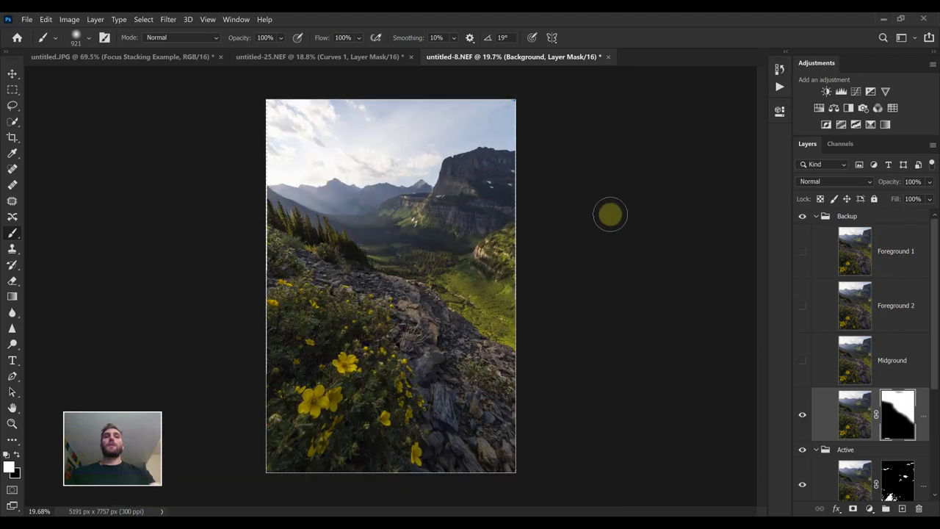
pyautogui.scroll(5, 492, 132)
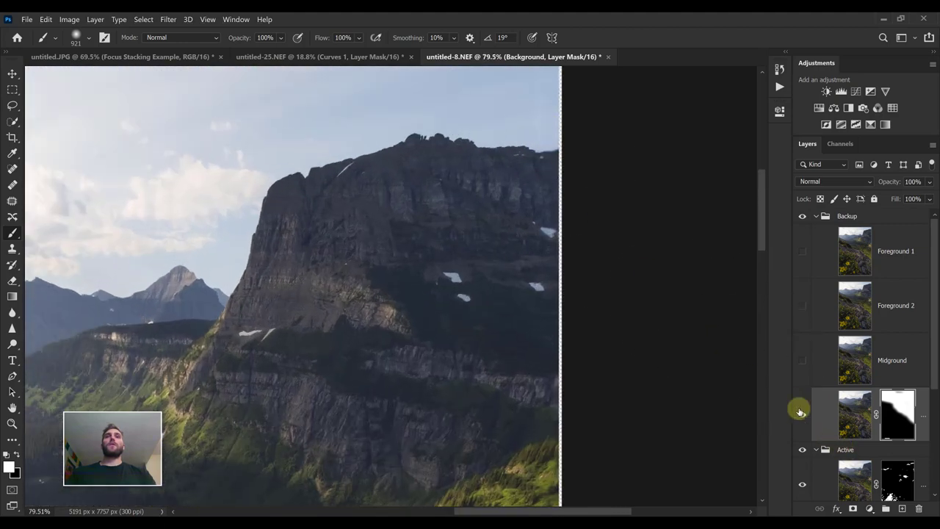
pyautogui.click(796, 410)
pyautogui.click(797, 410)
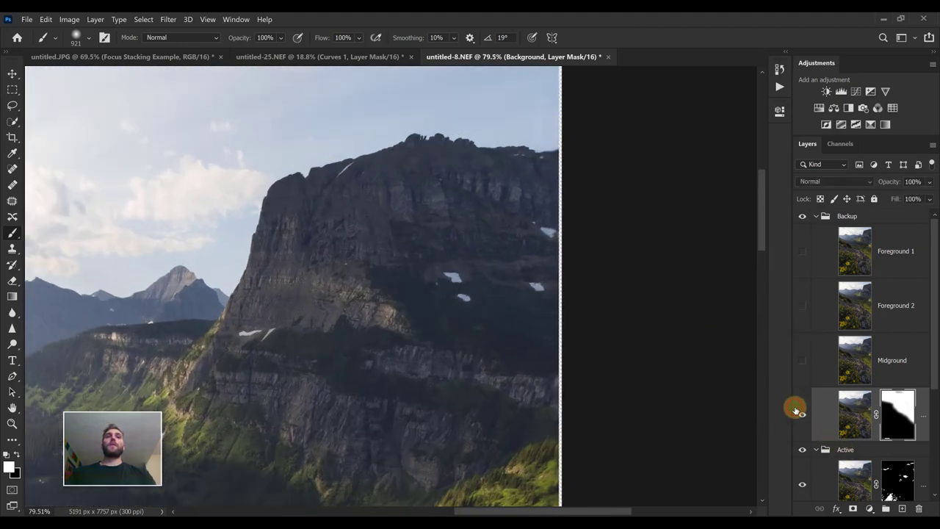
pyautogui.click(797, 410)
pyautogui.scroll(-5, 257, 355)
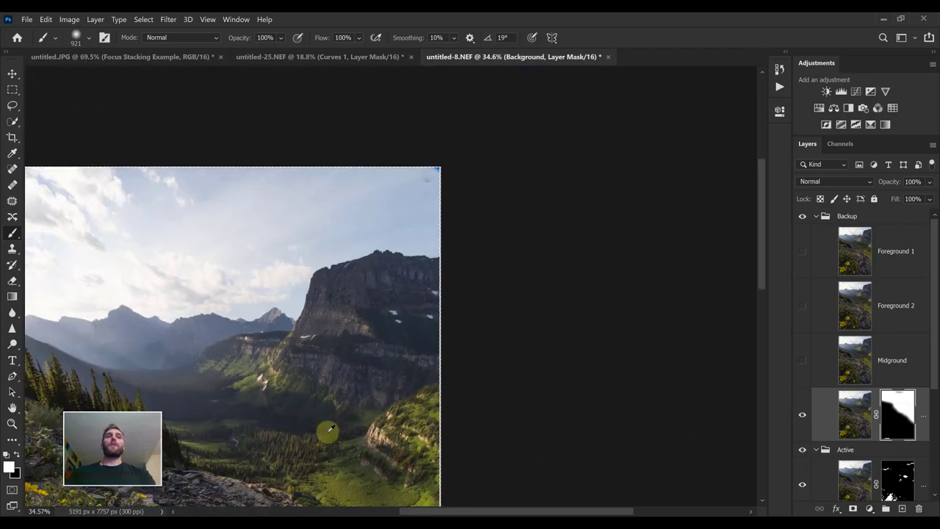
pyautogui.scroll(5, 247, 448)
pyautogui.click(812, 417)
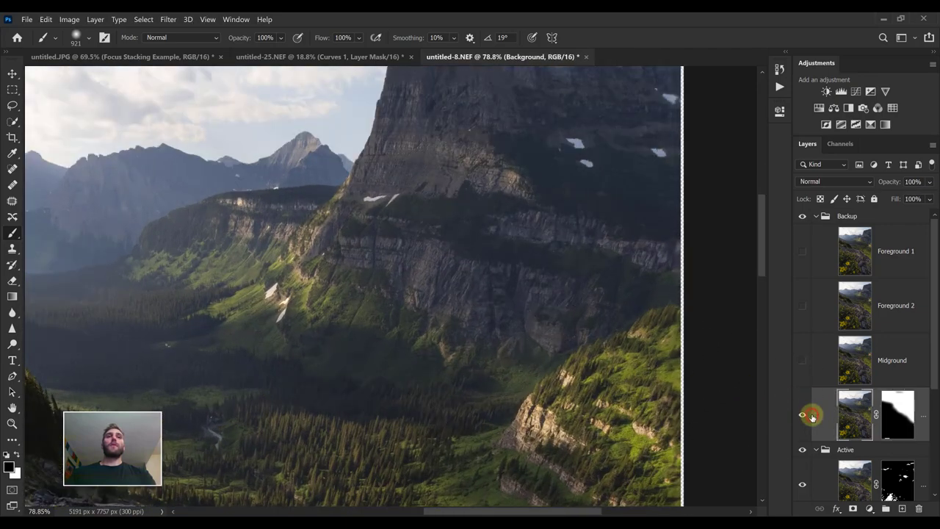
pyautogui.click(802, 419)
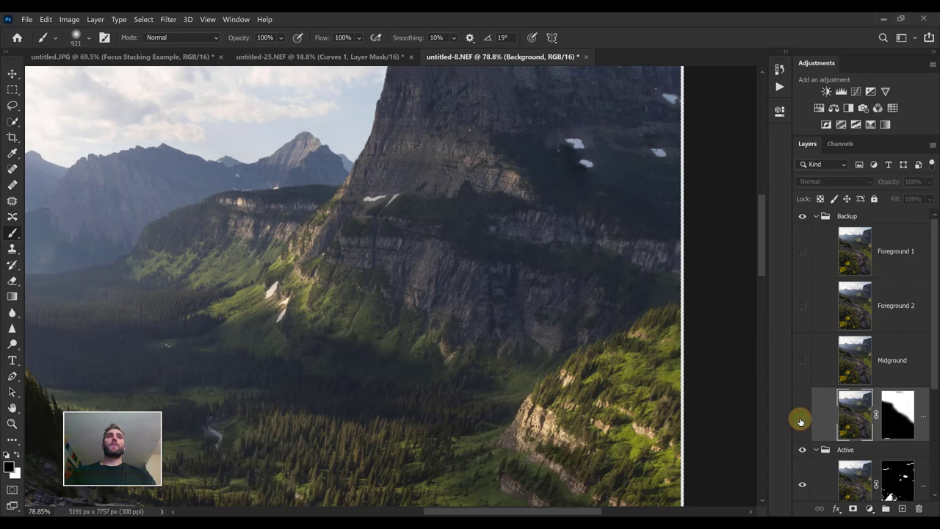
pyautogui.click(802, 419)
pyautogui.scroll(-6, 336, 294)
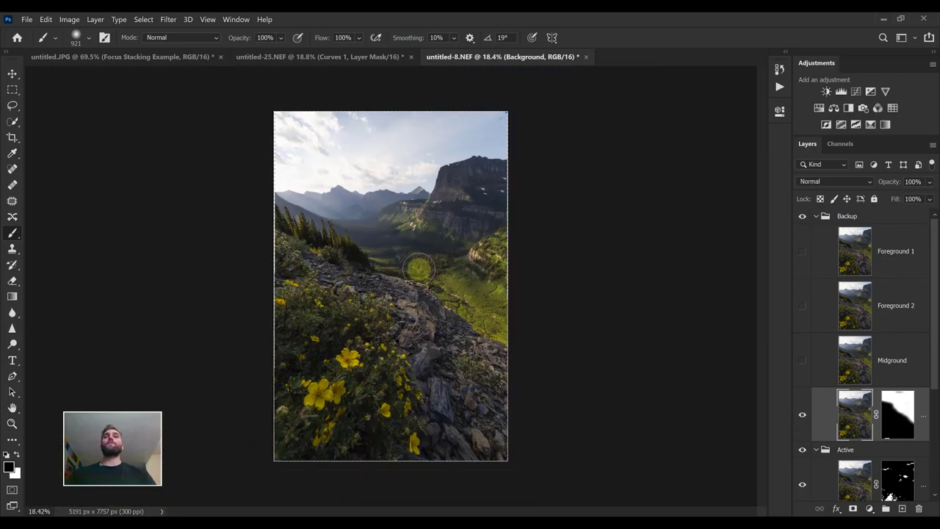
# - Merge all visible layers into one and delete the hidden Foreground 1, Foreground 2 and Midground layers
pyautogui.click(95, 19)
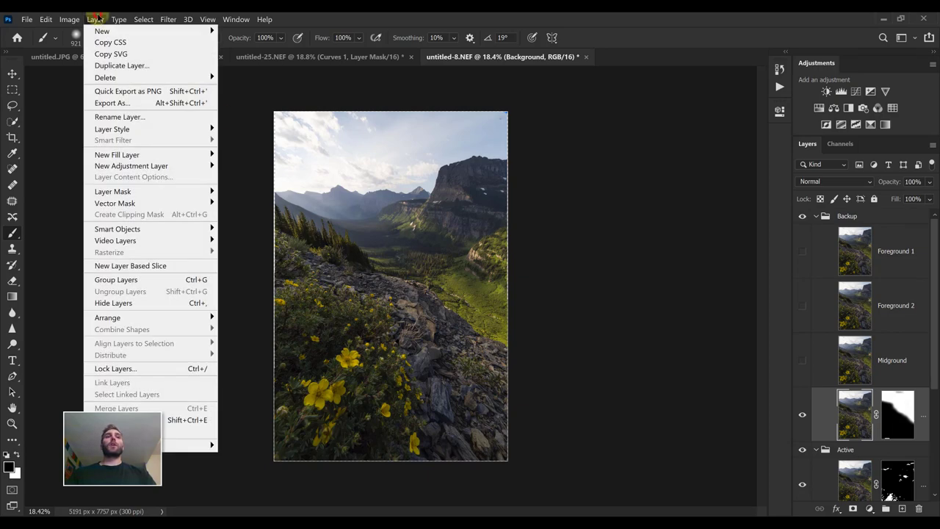
pyautogui.click(185, 419)
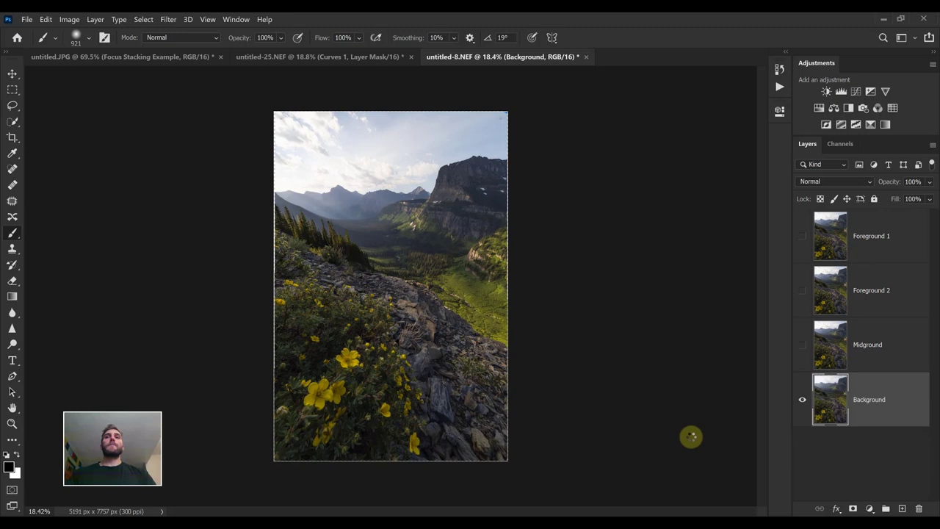
pyautogui.click(874, 249)
pyautogui.keyDown('shift'); pyautogui.click(870, 331); pyautogui.keyUp('shift')
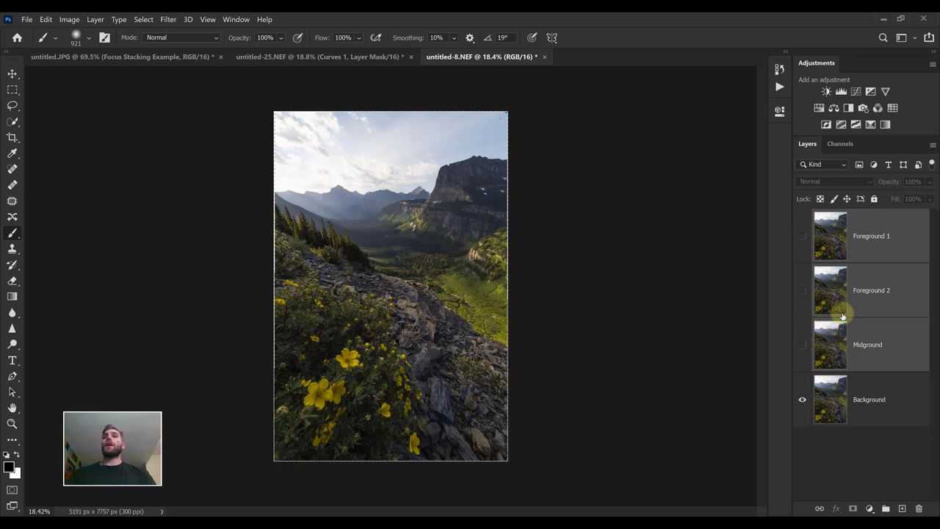
pyautogui.moveTo(903, 297); pyautogui.dragTo(919, 508)
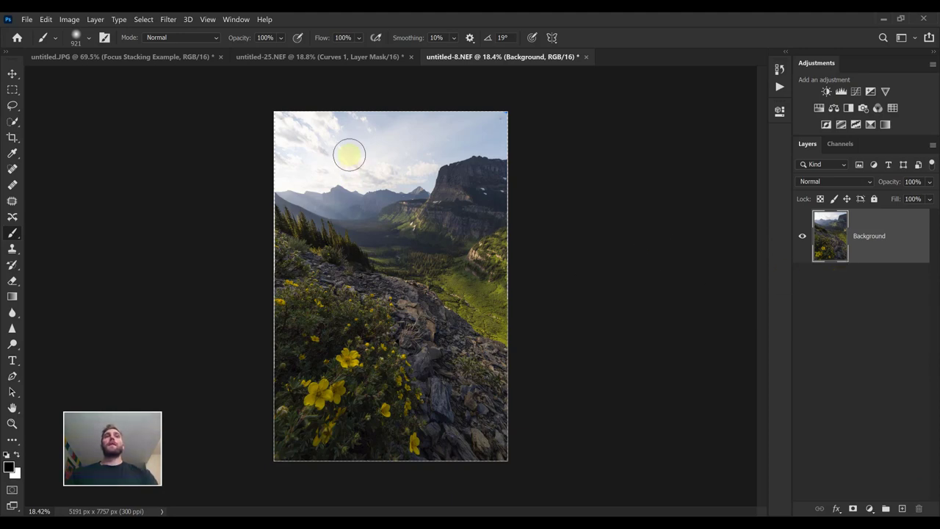
# - Examine the merged image's sky corners, outer edges and hillside trees for leftover blending artifacts and transparent borders
pyautogui.scroll(1, 499, 107)
pyautogui.scroll(8, 499, 107)
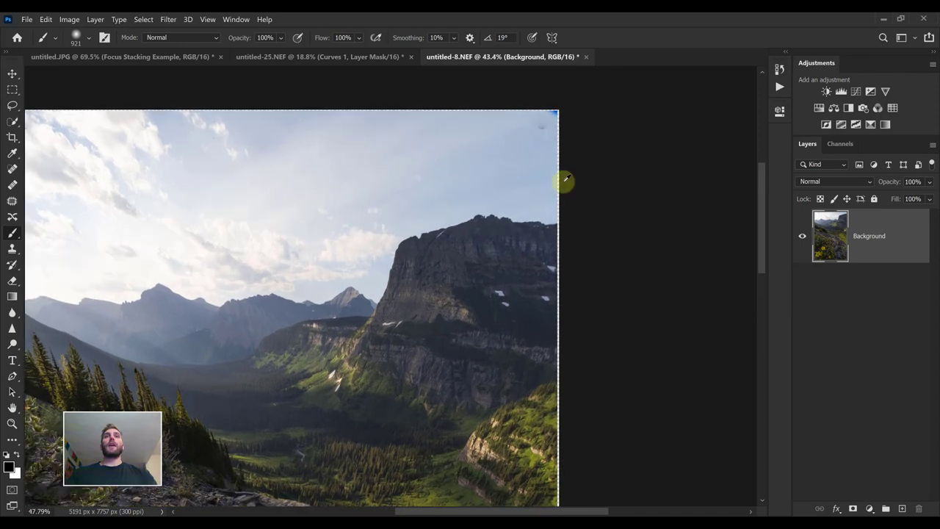
pyautogui.scroll(2, 520, 149)
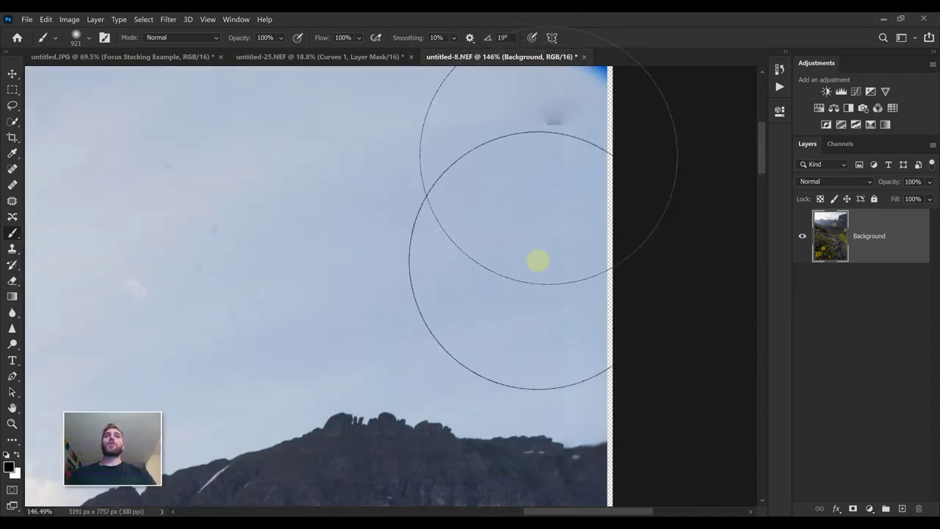
pyautogui.scroll(1, 571, 230)
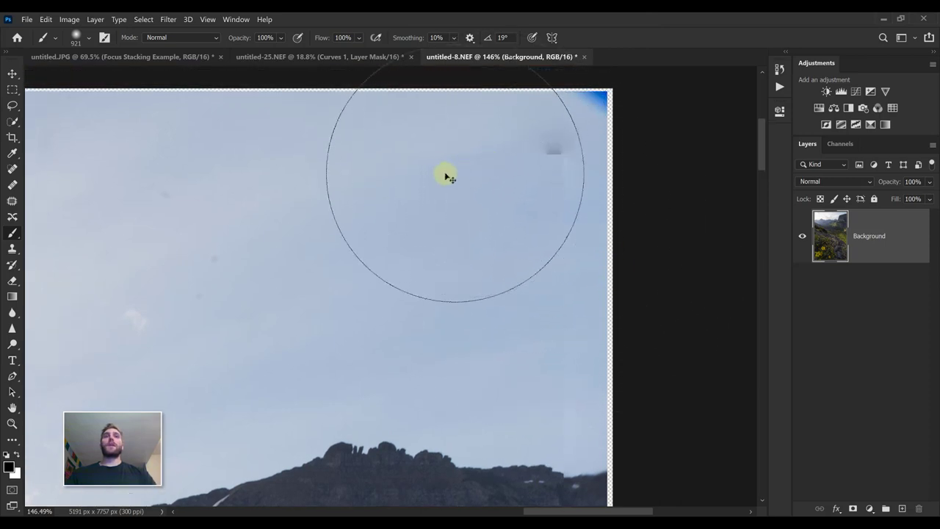
pyautogui.hscroll(-2, 307, 208)
pyautogui.hscroll(-12, 307, 208)
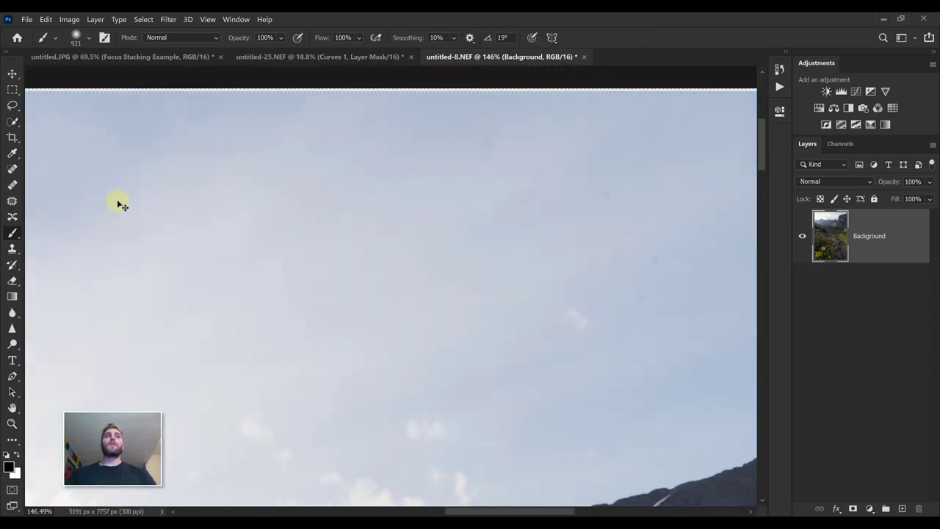
pyautogui.hscroll(-5, 293, 183)
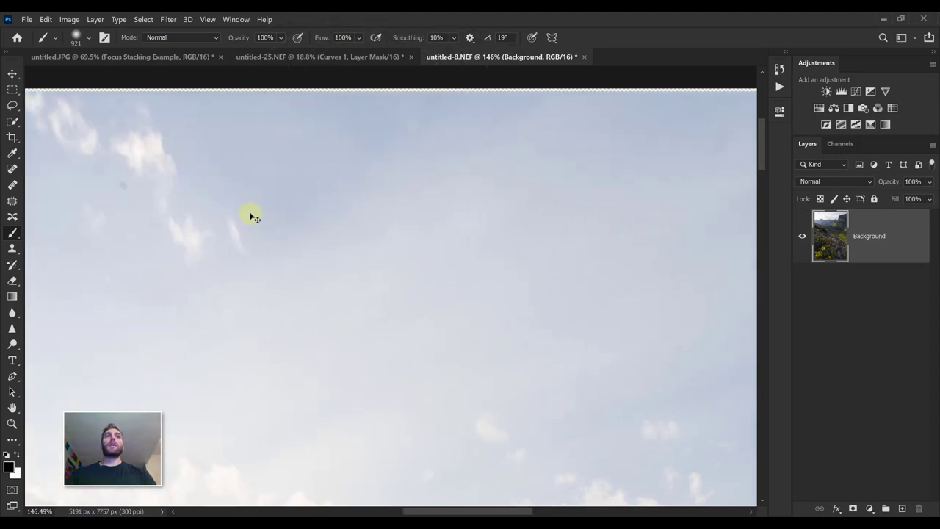
pyautogui.hscroll(-6, 186, 230)
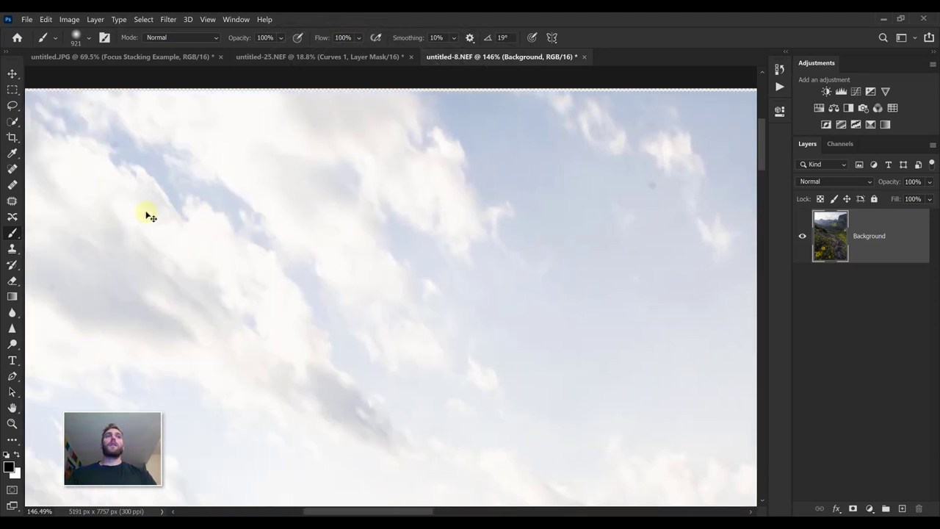
pyautogui.scroll(-6, 147, 309)
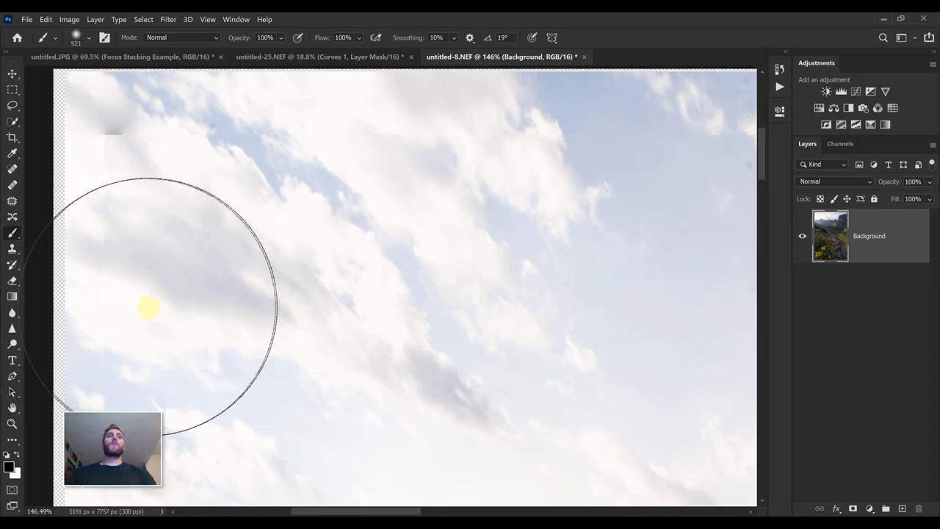
pyautogui.keyDown('alt'); pyautogui.scroll(-3, 144, 316); pyautogui.keyUp('alt')
pyautogui.scroll(-12, 144, 316)
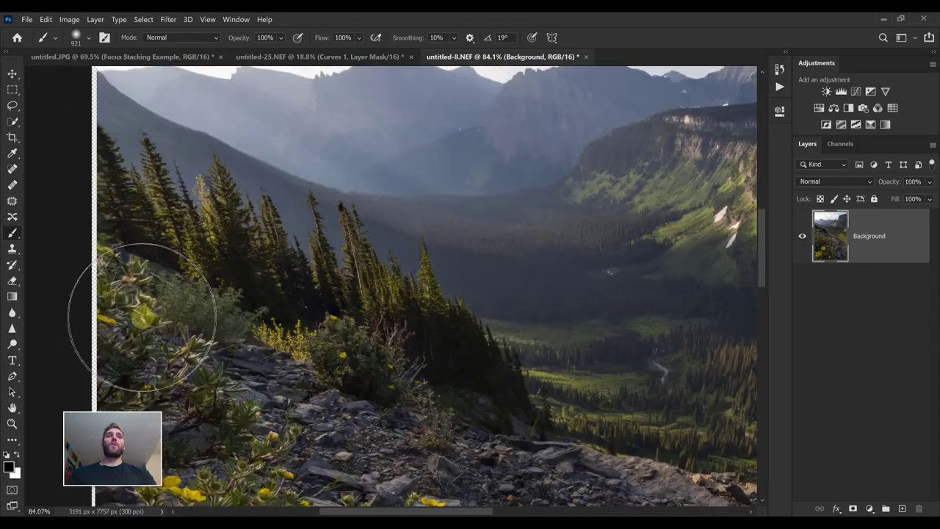
pyautogui.keyDown('alt'); pyautogui.scroll(3, 120, 198); pyautogui.keyUp('alt')
pyautogui.scroll(6, 121, 220)
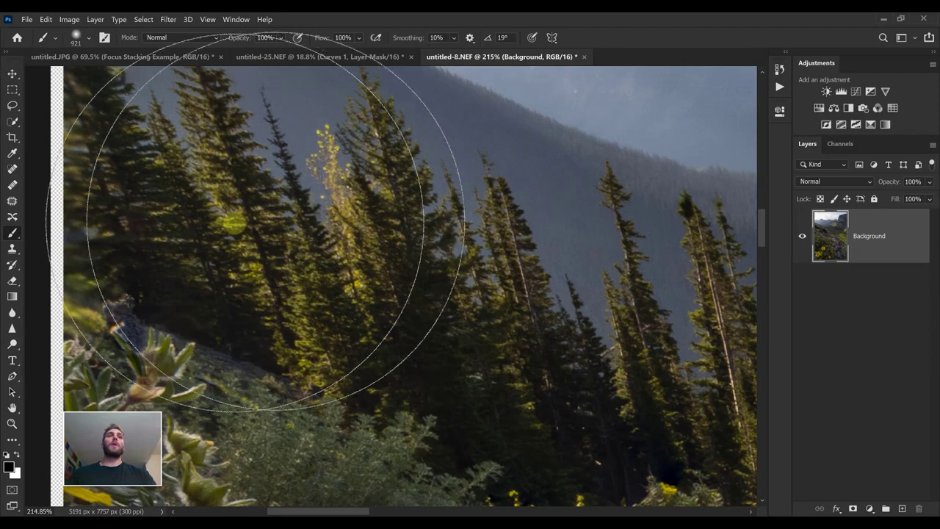
pyautogui.keyDown('alt'); pyautogui.scroll(-10, 247, 206); pyautogui.keyUp('alt')
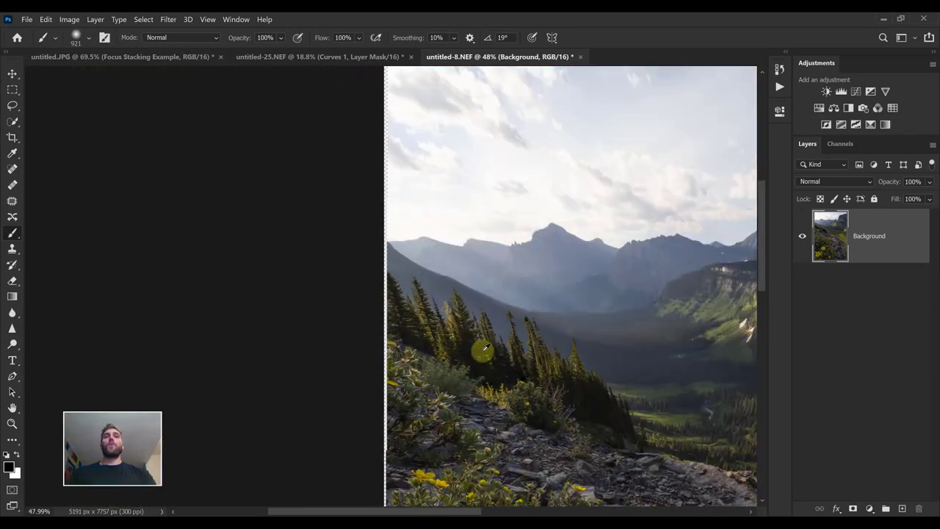
pyautogui.keyDown('alt'); pyautogui.scroll(2, 411, 338); pyautogui.keyUp('alt')
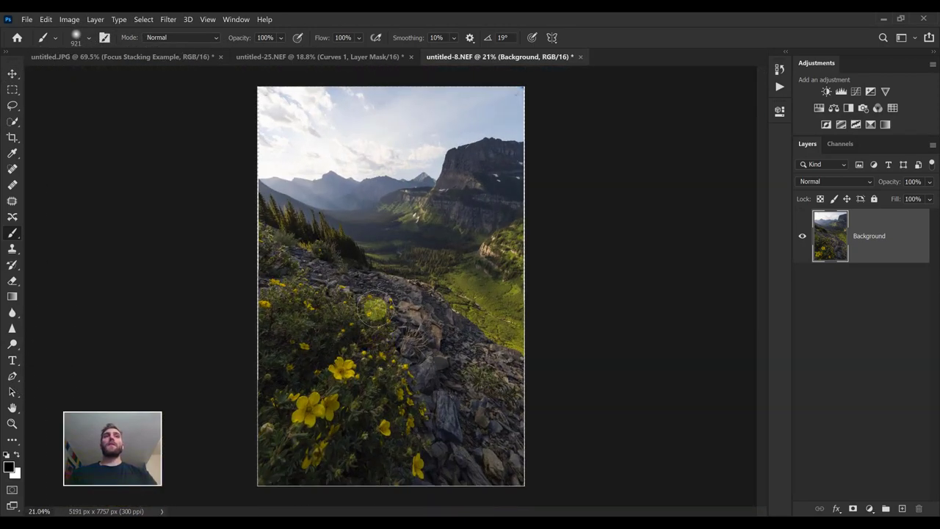
# - Draw the crop boundary slightly inward on all sides in the original ratio, excluding the flawed edges of the merged photo
pyautogui.click(12, 138)
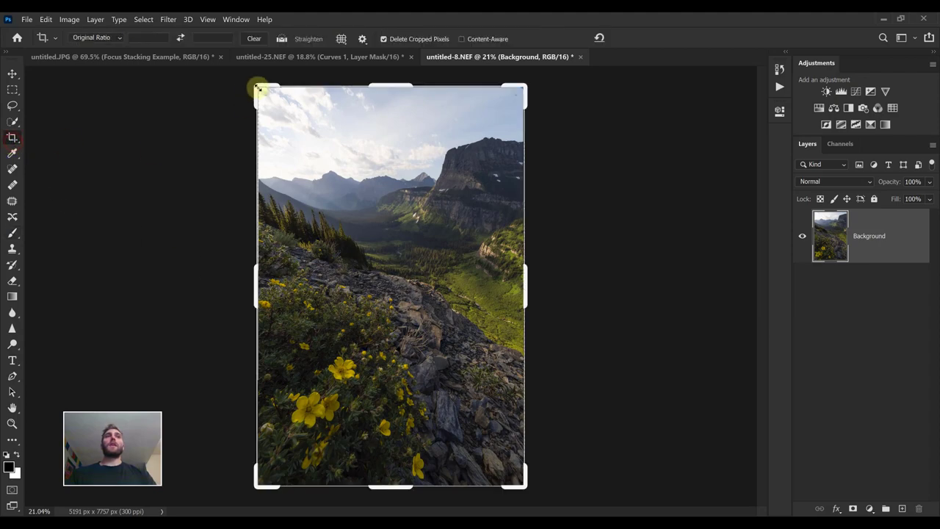
pyautogui.moveTo(257, 88); pyautogui.dragTo(263, 94)
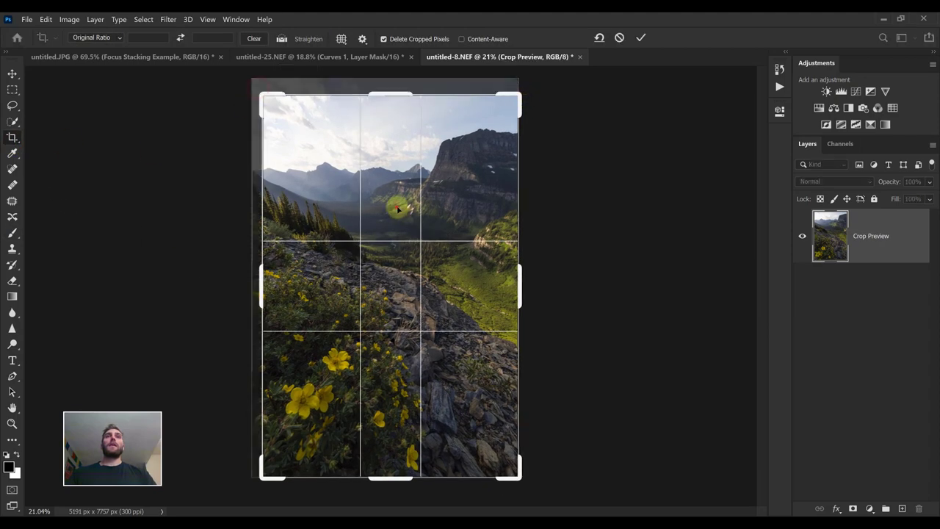
pyautogui.moveTo(398, 209)
pyautogui.mouseDown()
pyautogui.moveTo(407, 213)
pyautogui.moveTo(389, 213)
pyautogui.moveTo(406, 213)
pyautogui.mouseUp()
pyautogui.moveTo(258, 279); pyautogui.dragTo(269, 278)
pyautogui.moveTo(417, 280); pyautogui.dragTo(424, 257)
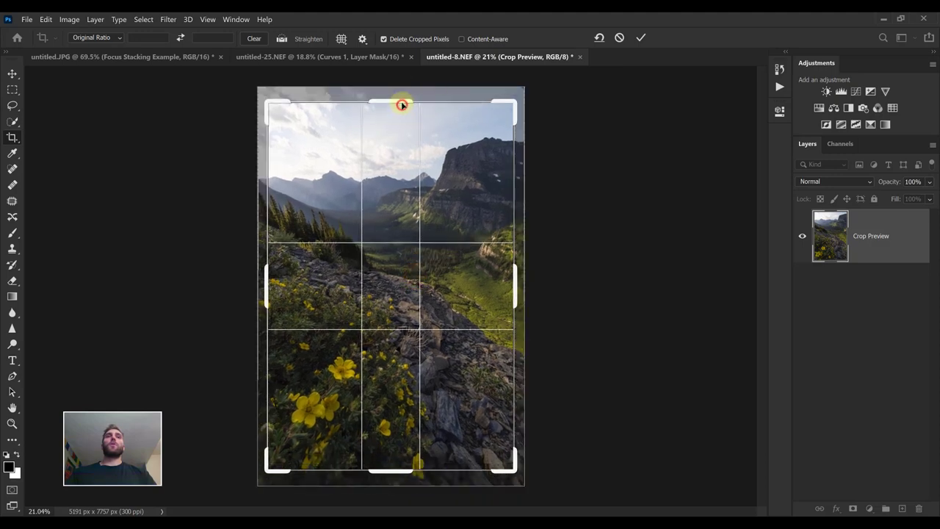
pyautogui.moveTo(402, 99); pyautogui.dragTo(411, 98)
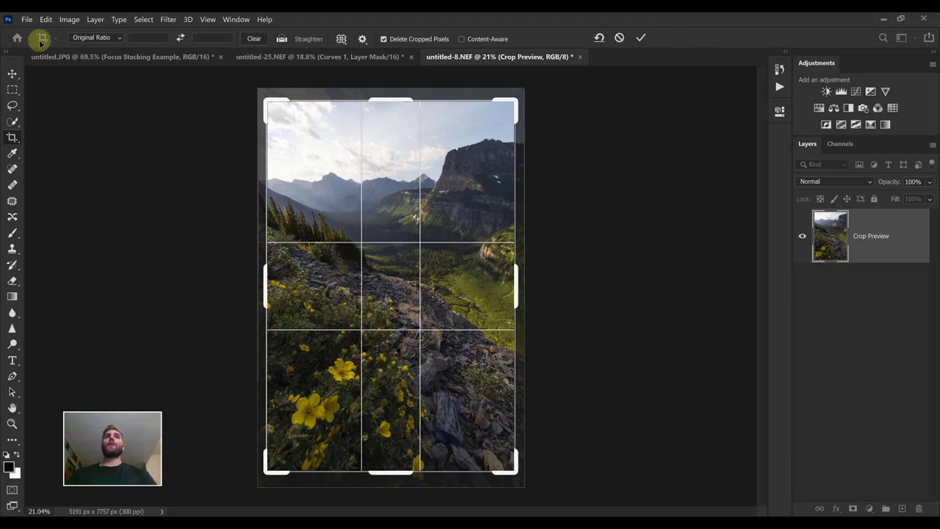
# - Check the crop composition against the Triangle, Diagonal, Golden Ratio and Golden Spiral overlays in turn
pyautogui.click(341, 40)
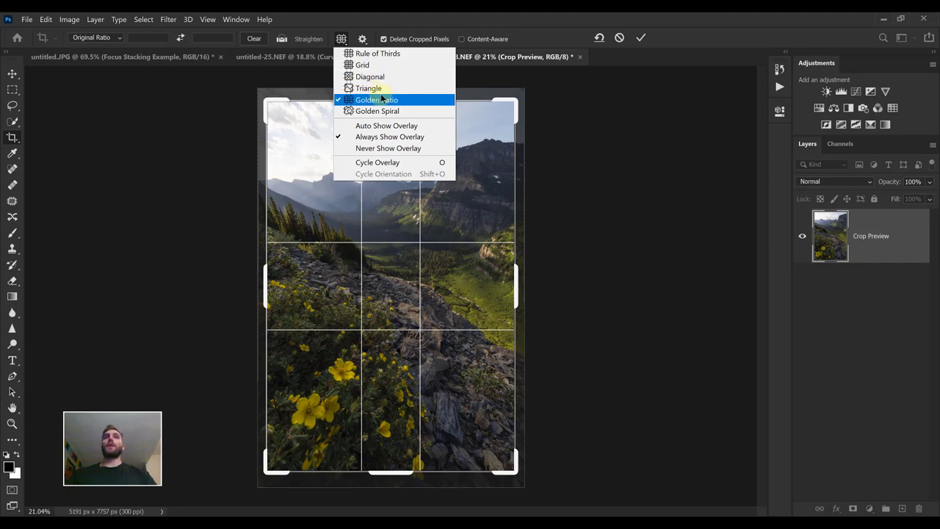
pyautogui.click(381, 88)
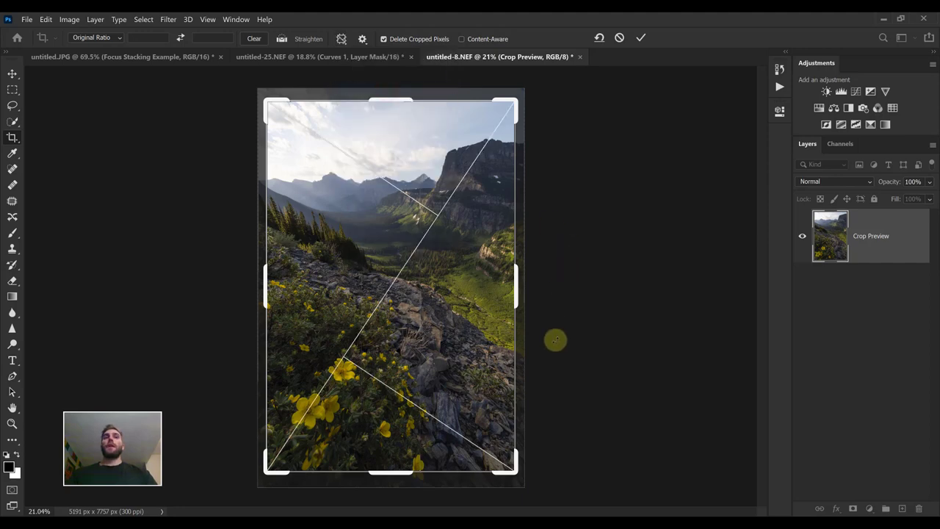
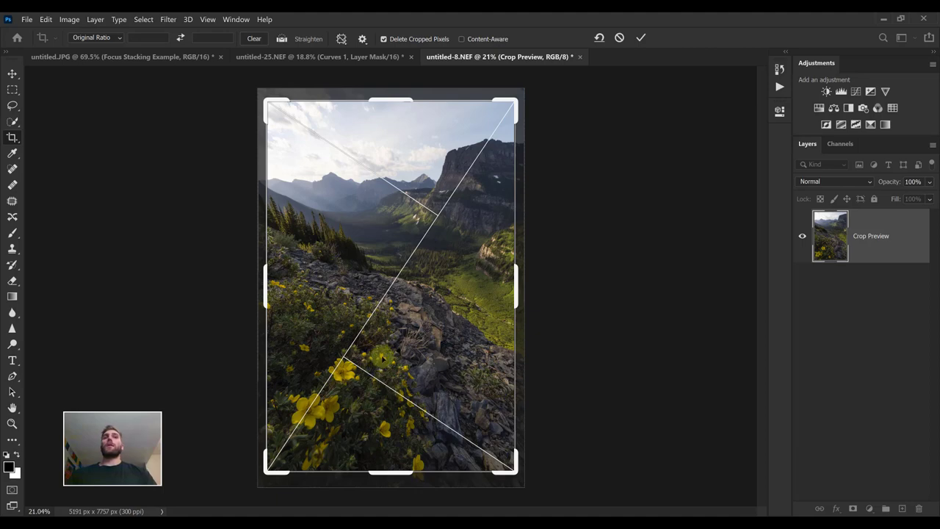
pyautogui.click(342, 38)
pyautogui.click(365, 76)
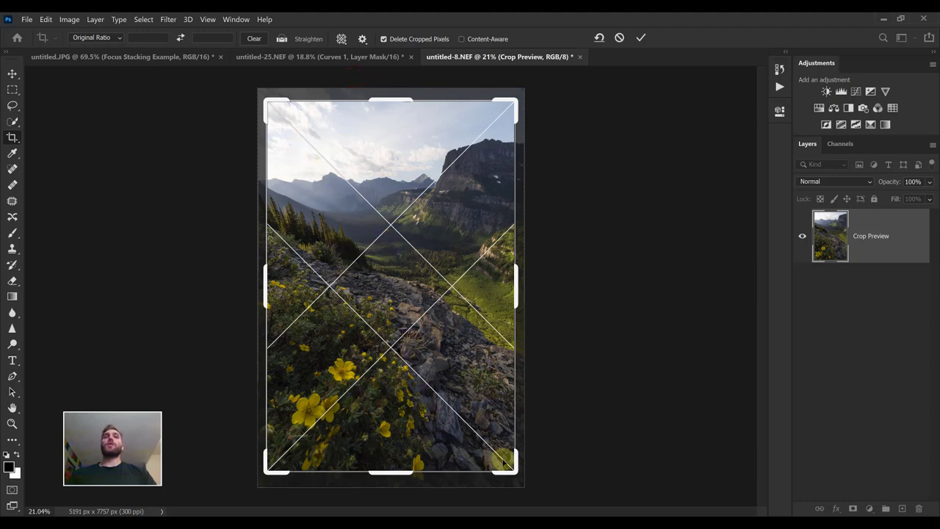
pyautogui.click(342, 36)
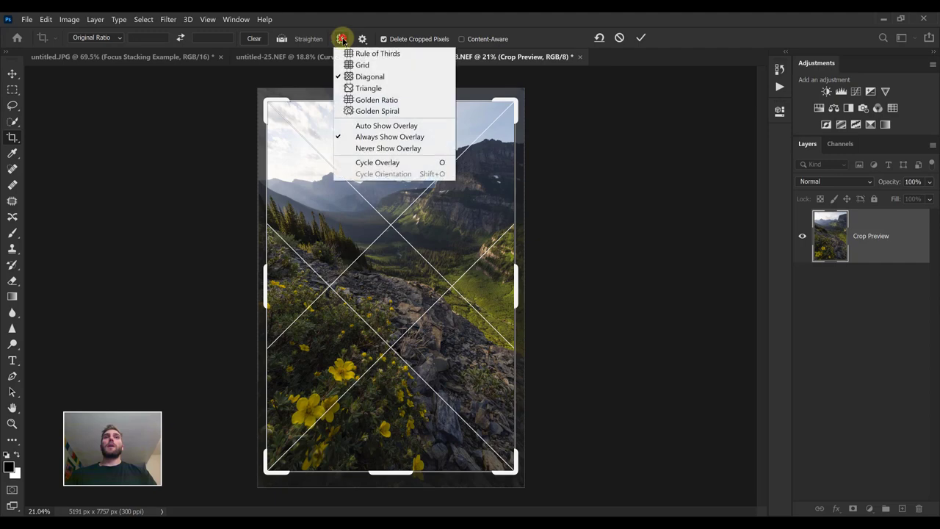
pyautogui.click(368, 99)
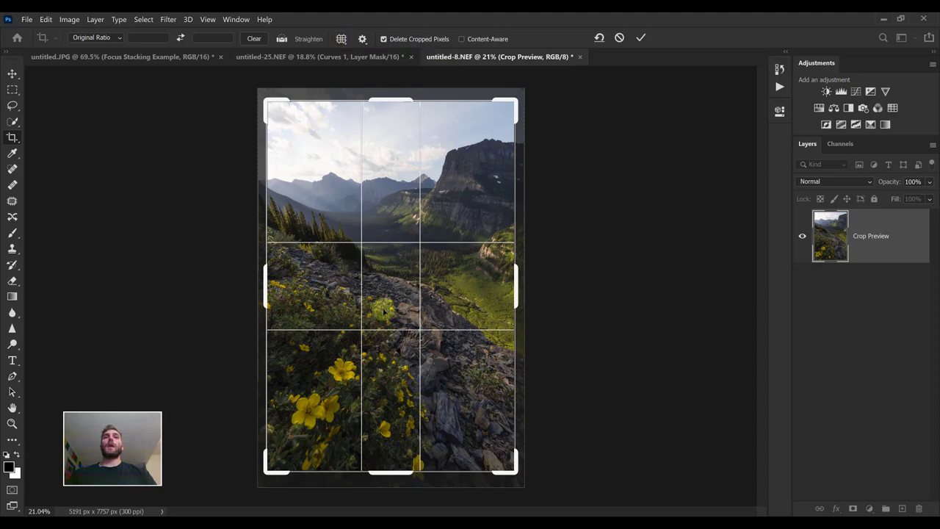
pyautogui.click(342, 39)
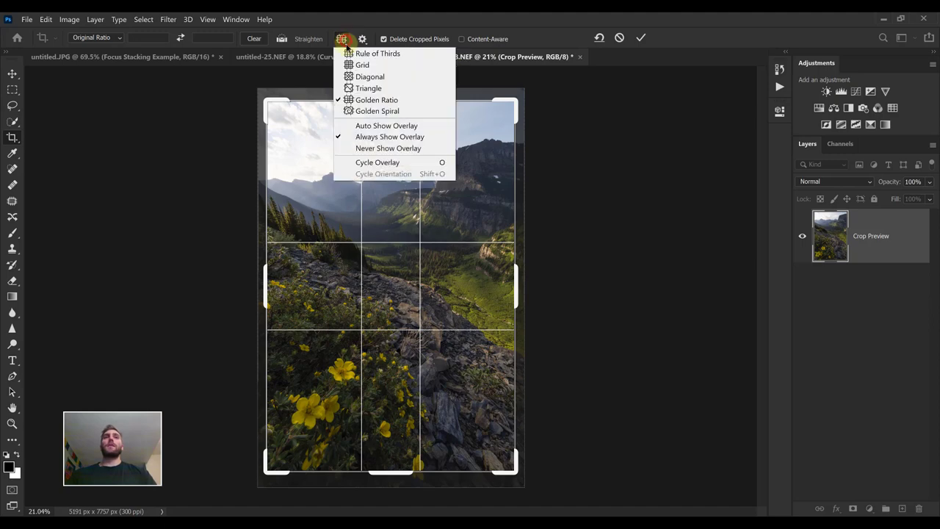
pyautogui.click(363, 111)
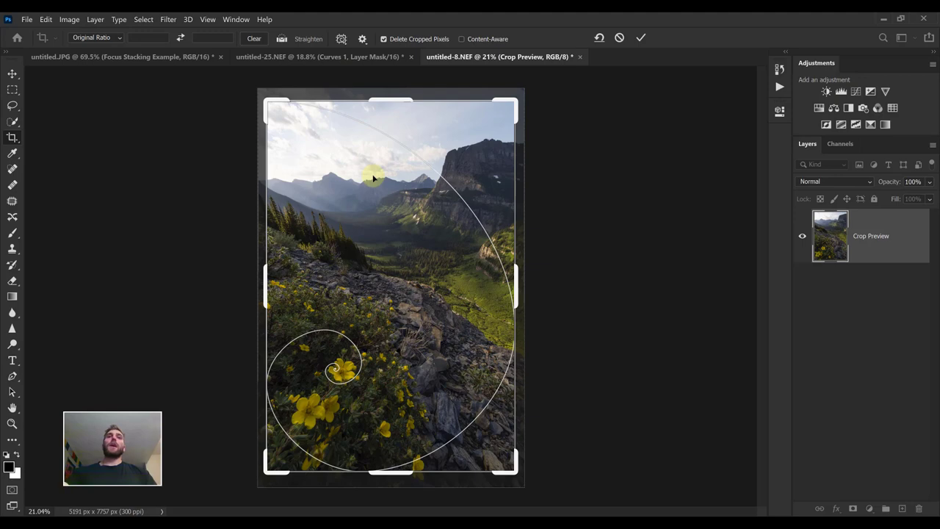
# - Cycle through the full set of crop overlays and return to the Golden Spiral
pyautogui.press('o')
pyautogui.press('o')
pyautogui.press('o')
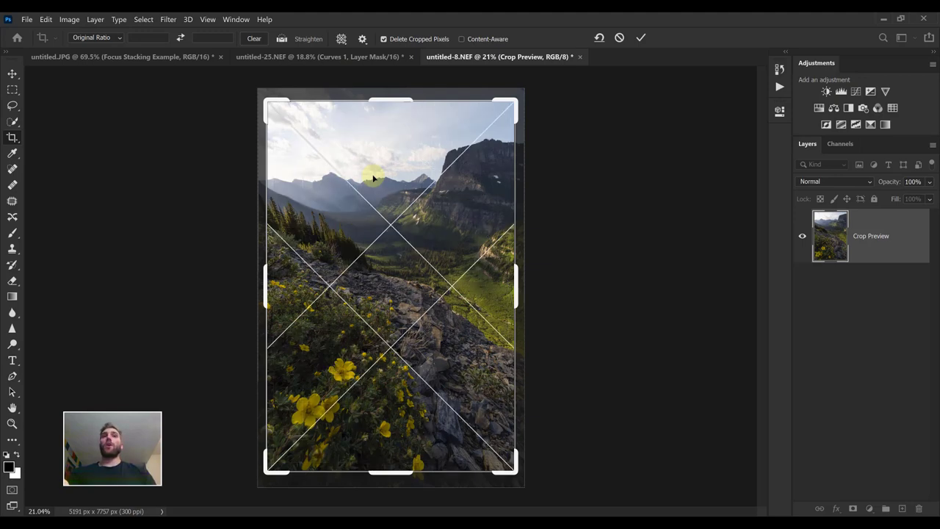
pyautogui.press('o')
pyautogui.press('o')
pyautogui.press('o')
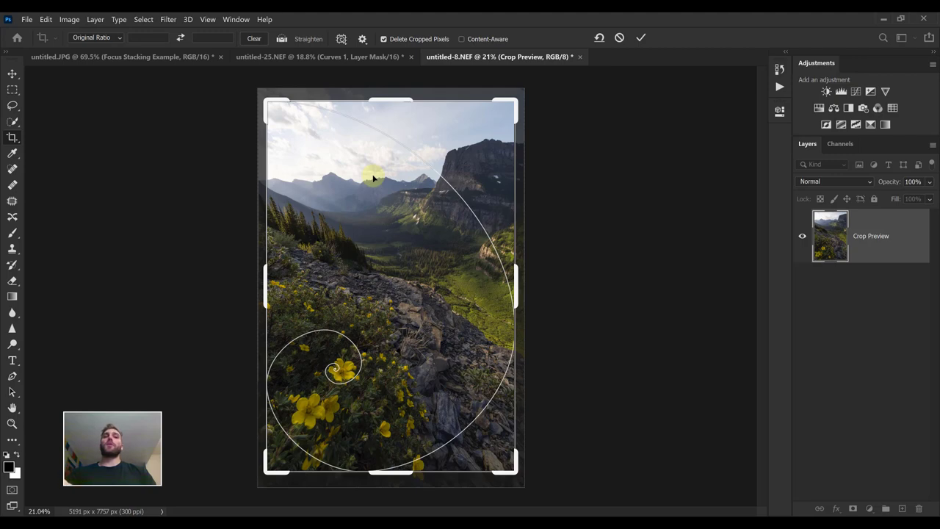
# - Cycle the Golden Spiral overlay through its orientations over the photo and apply the crop
pyautogui.hotkey('shift', 'o')
pyautogui.hotkey('shift', 'o')
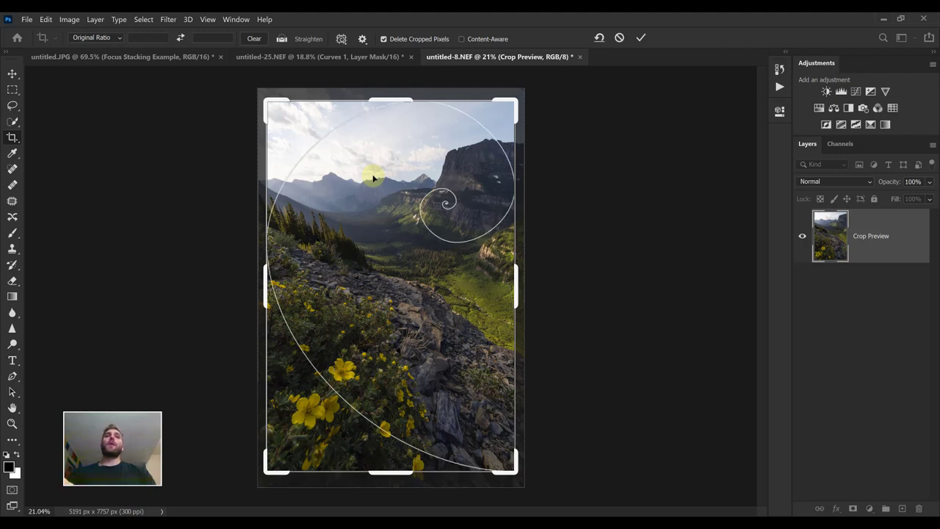
pyautogui.hotkey('shift', 'o')
pyautogui.hotkey('shift', 'o')
pyautogui.hotkey('shift', 'o')
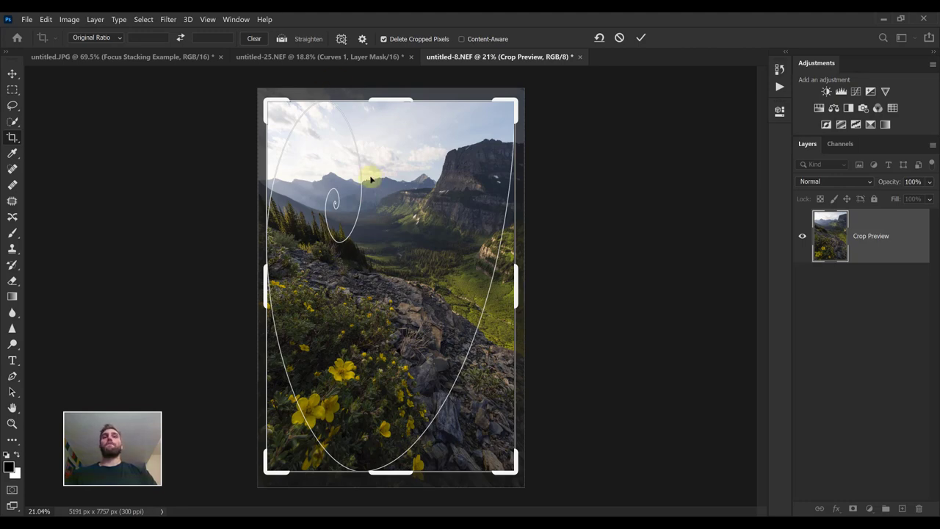
pyautogui.click(641, 38)
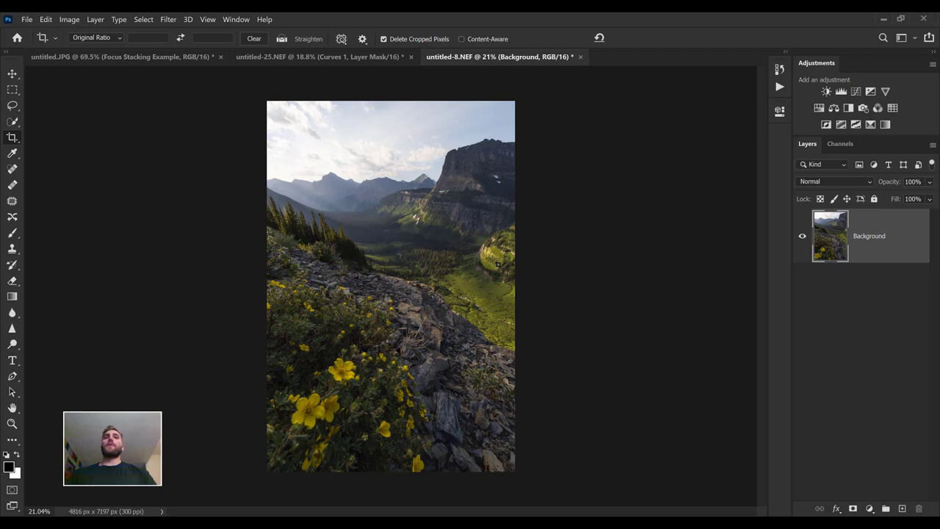
pyautogui.click(541, 272)
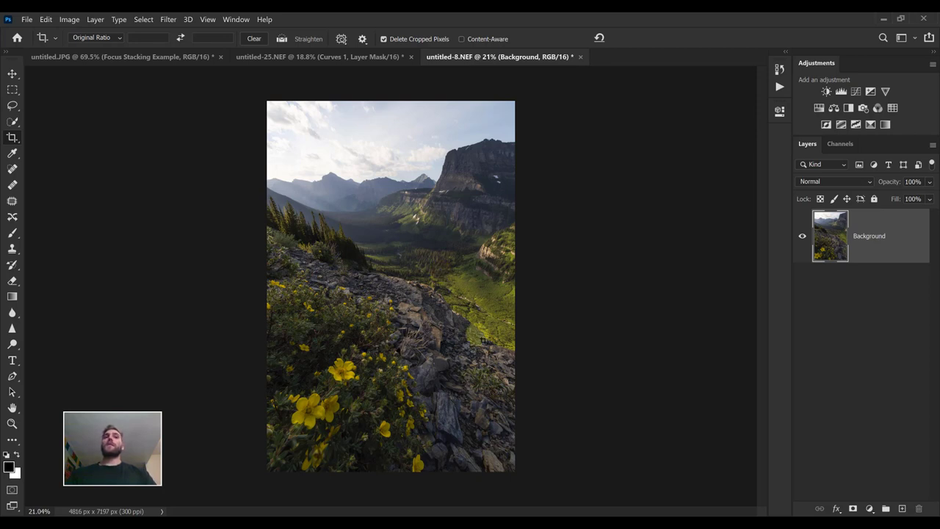
# - Add a Brightness/Contrast layer with brightness 36 and contrast 20, and paint its mask black over the sky and mountains with a 1853 px brush
pyautogui.click(827, 91)
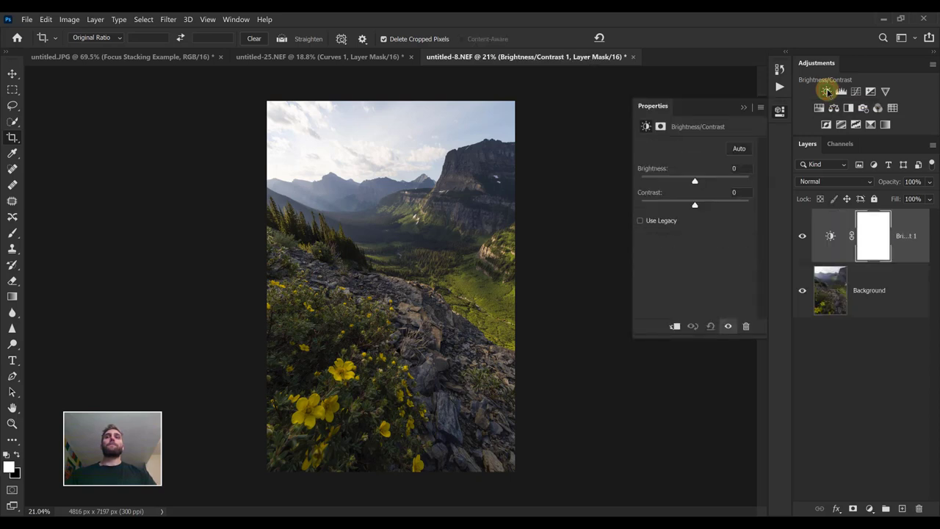
pyautogui.moveTo(695, 180)
pyautogui.mouseDown()
pyautogui.moveTo(711, 182)
pyautogui.moveTo(705, 205)
pyautogui.moveTo(707, 181)
pyautogui.mouseUp()
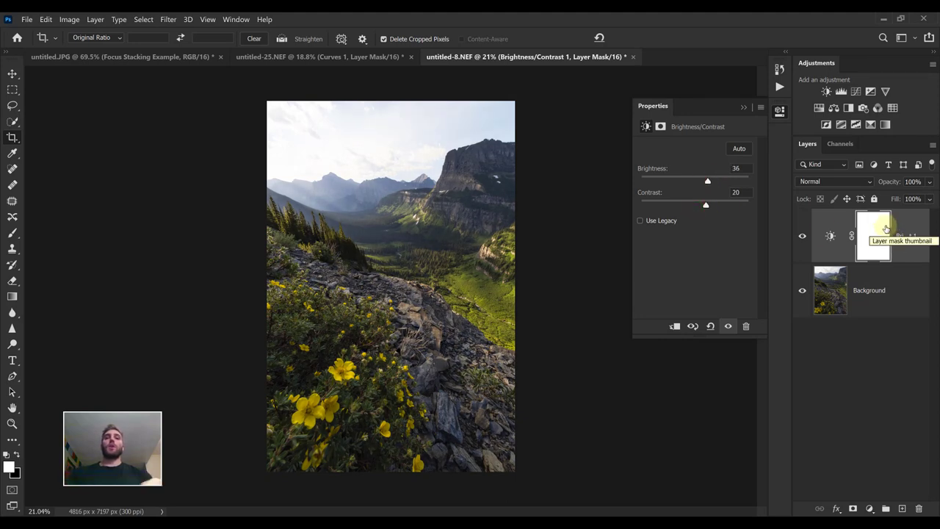
pyautogui.press('b')
pyautogui.moveTo(356, 216); pyautogui.dragTo(415, 214)
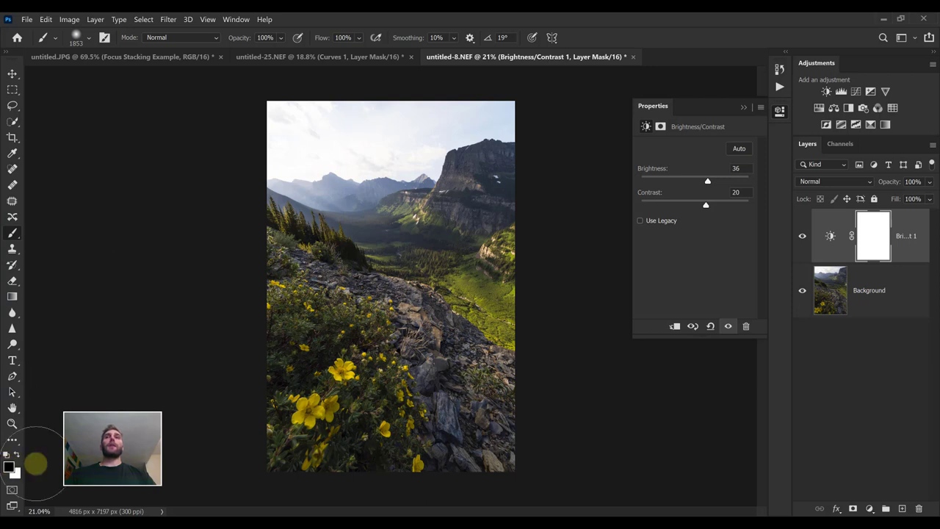
pyautogui.moveTo(262, 118)
pyautogui.mouseDown()
pyautogui.moveTo(357, 168)
pyautogui.moveTo(369, 160)
pyautogui.moveTo(363, 149)
pyautogui.moveTo(437, 157)
pyautogui.moveTo(390, 123)
pyautogui.moveTo(456, 120)
pyautogui.moveTo(526, 141)
pyautogui.moveTo(468, 181)
pyautogui.moveTo(460, 216)
pyautogui.moveTo(553, 331)
pyautogui.moveTo(462, 239)
pyautogui.moveTo(353, 184)
pyautogui.moveTo(231, 149)
pyautogui.moveTo(346, 111)
pyautogui.moveTo(499, 141)
pyautogui.moveTo(490, 136)
pyautogui.moveTo(482, 182)
pyautogui.moveTo(521, 233)
pyautogui.moveTo(514, 275)
pyautogui.moveTo(510, 147)
pyautogui.mouseUp()
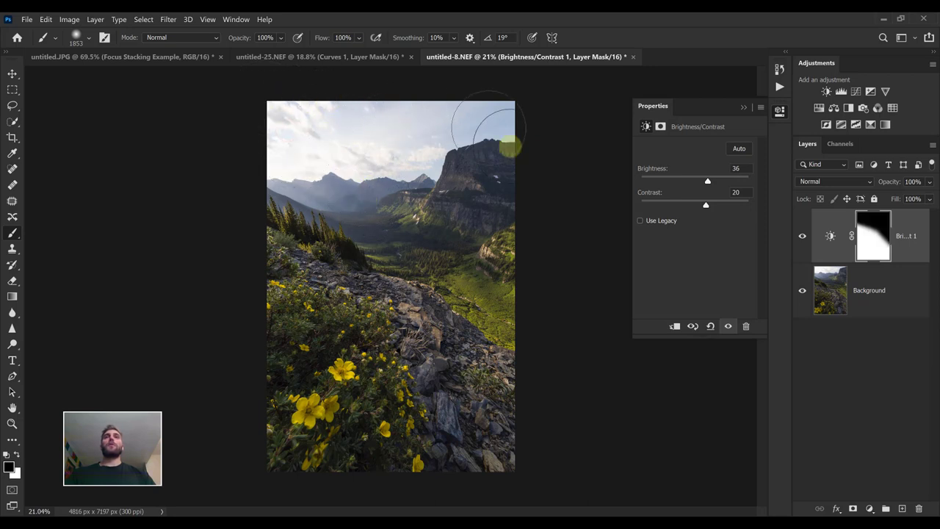
# - Compare the foreground flowers and rocks with the masked Brightness/Contrast layer hidden and shown
pyautogui.click(803, 235)
pyautogui.click(808, 233)
pyautogui.click(807, 234)
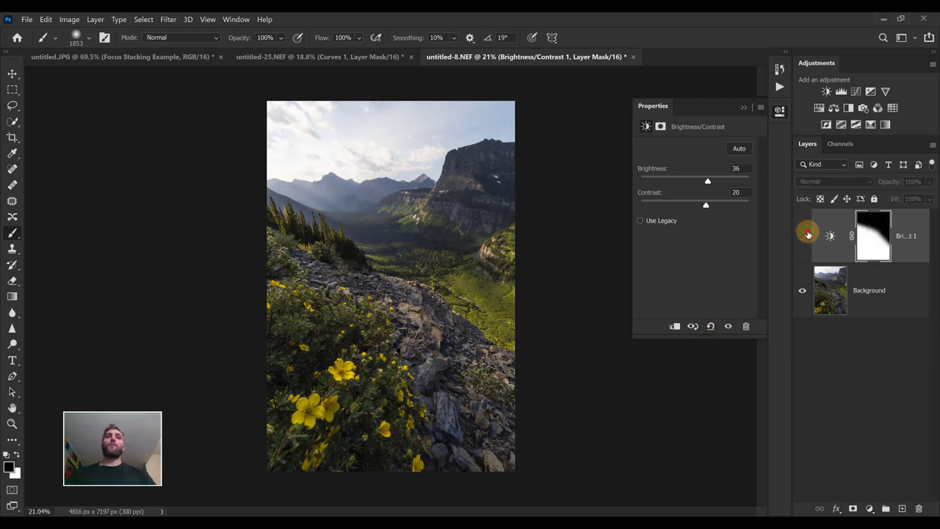
pyautogui.click(807, 234)
pyautogui.click(807, 234)
pyautogui.click(807, 234)
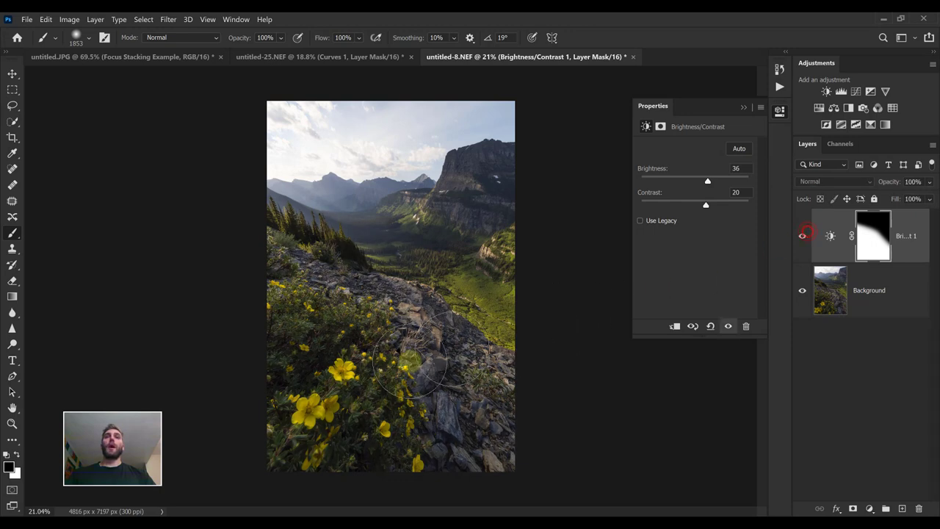
pyautogui.moveTo(708, 181)
pyautogui.mouseDown()
pyautogui.moveTo(716, 183)
pyautogui.moveTo(708, 185)
pyautogui.mouseUp()
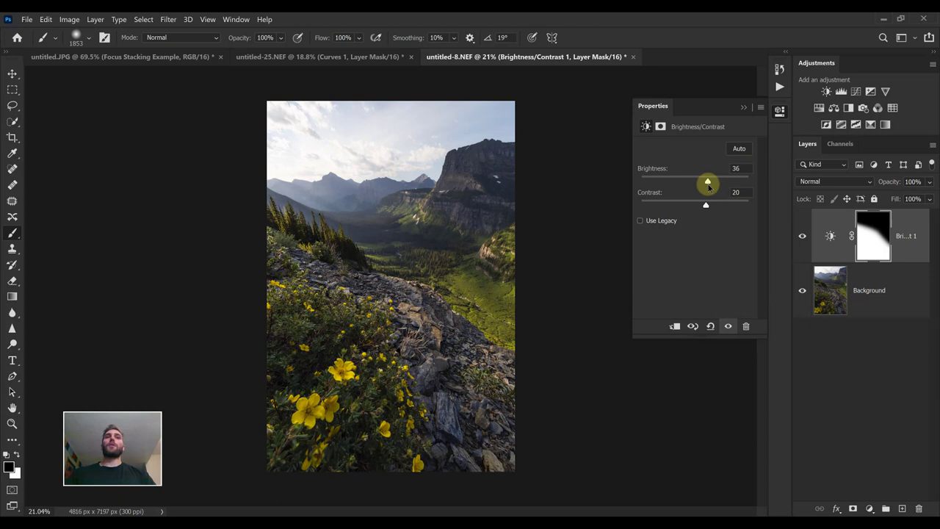
pyautogui.click(808, 235)
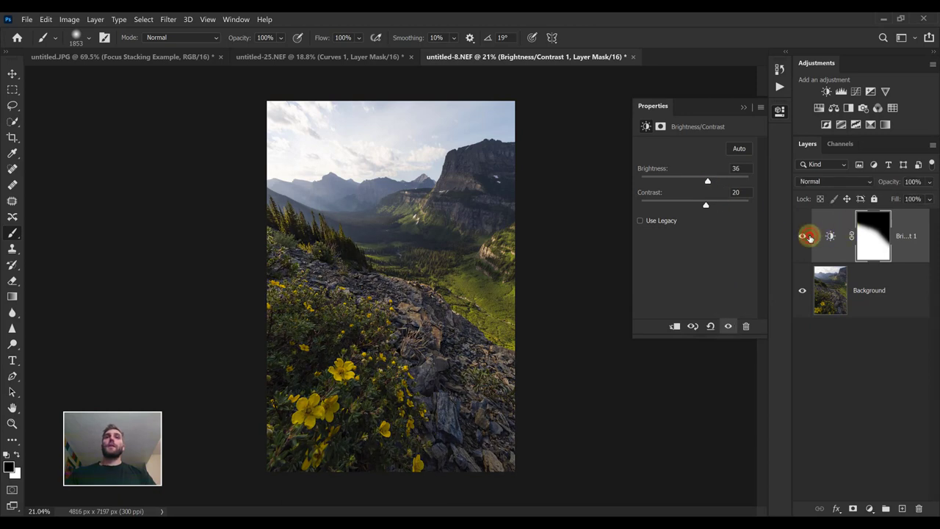
pyautogui.click(808, 236)
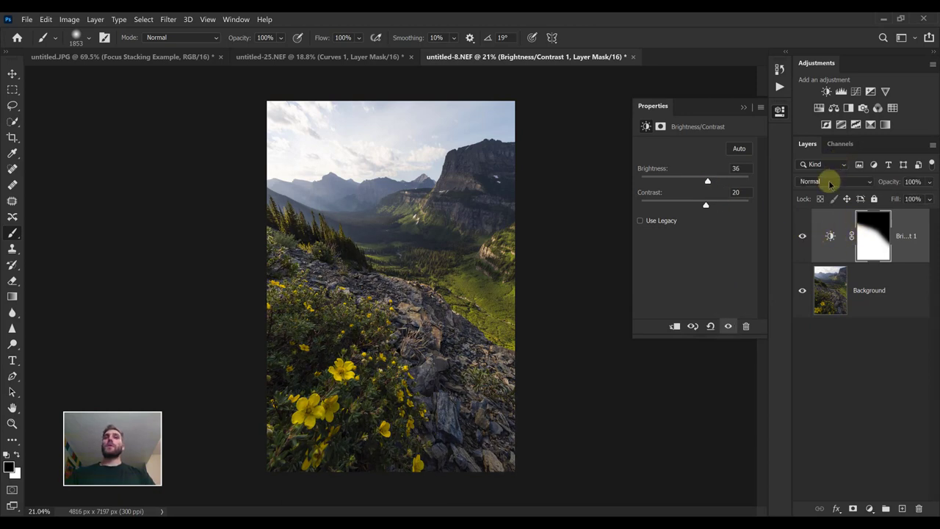
# - Add a second Brightness/Contrast layer with brightness 10 and contrast 11, and compare the photo with it hidden and shown
pyautogui.click(826, 91)
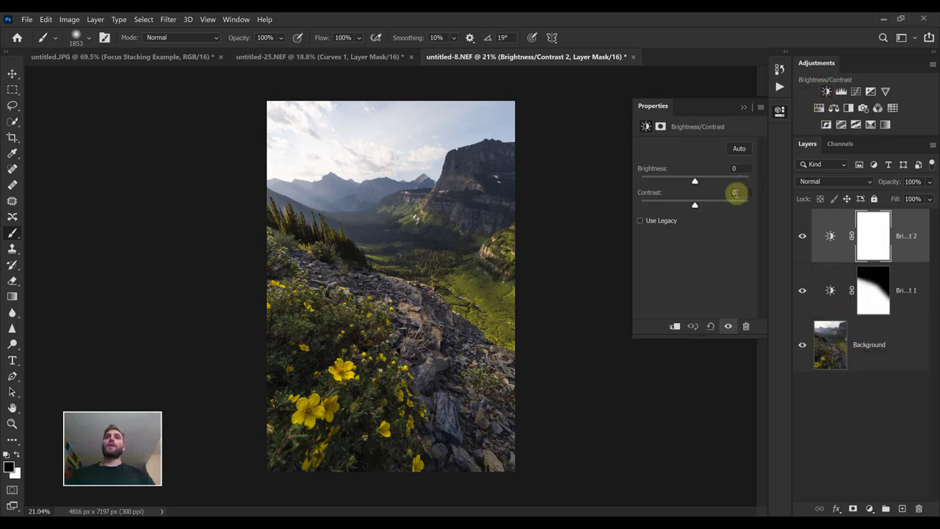
pyautogui.moveTo(694, 204)
pyautogui.mouseDown()
pyautogui.moveTo(679, 205)
pyautogui.moveTo(699, 182)
pyautogui.moveTo(680, 206)
pyautogui.moveTo(701, 205)
pyautogui.mouseUp()
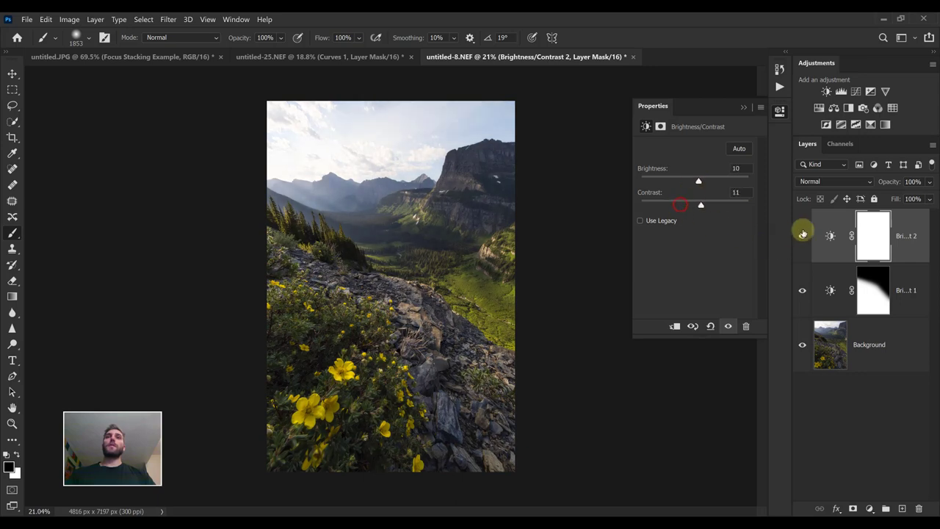
pyautogui.click(802, 235)
pyautogui.click(802, 235)
# - Set the second Brightness/Contrast layer's contrast to -19 and brightness to 14, comparing the photo with the layer hidden and shown
pyautogui.moveTo(707, 209); pyautogui.dragTo(676, 205)
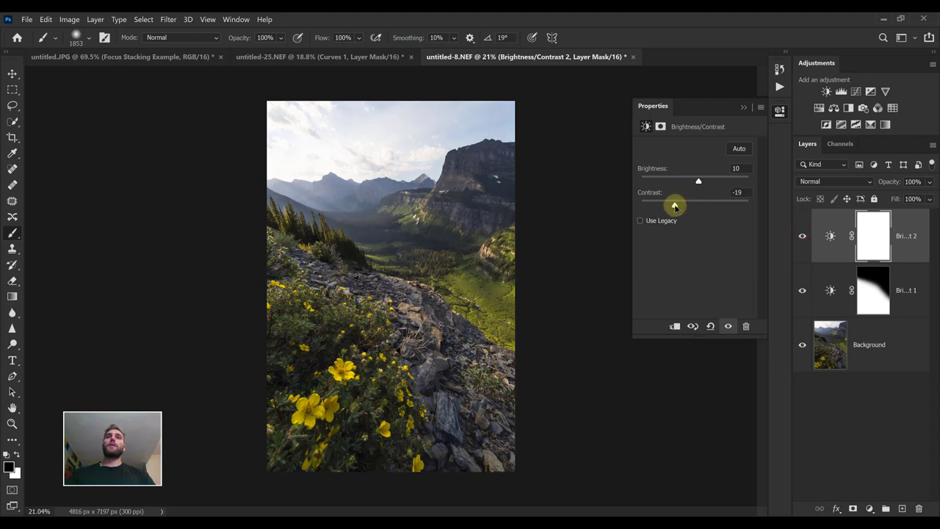
pyautogui.click(802, 239)
pyautogui.click(802, 240)
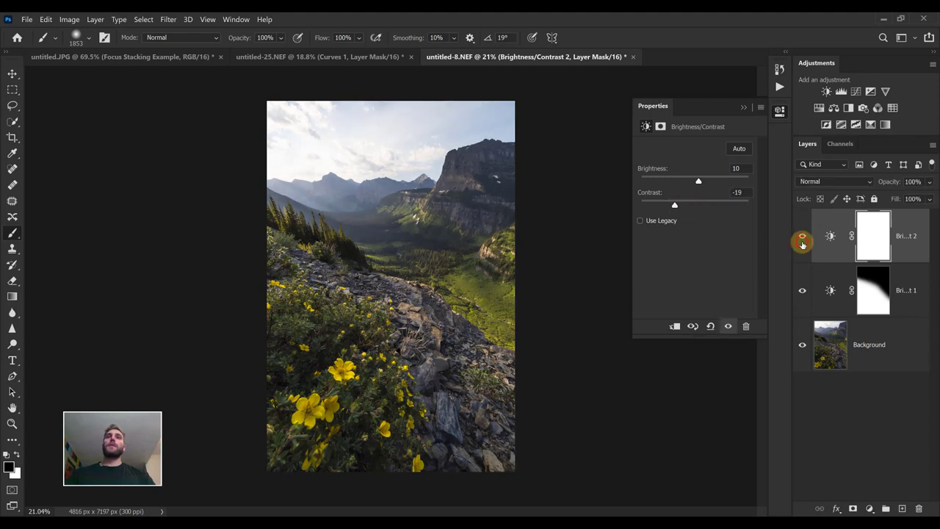
pyautogui.moveTo(699, 181)
pyautogui.mouseDown()
pyautogui.moveTo(708, 184)
pyautogui.moveTo(698, 187)
pyautogui.mouseUp()
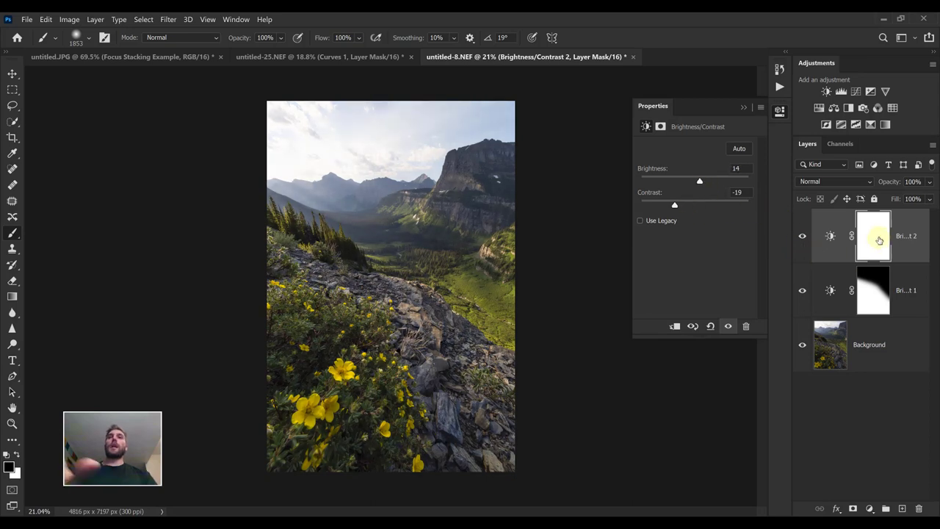
# - Invert the second Brightness/Contrast layer's mask to black and make white the foreground colour
pyautogui.hotkey('ctrl', 'i')
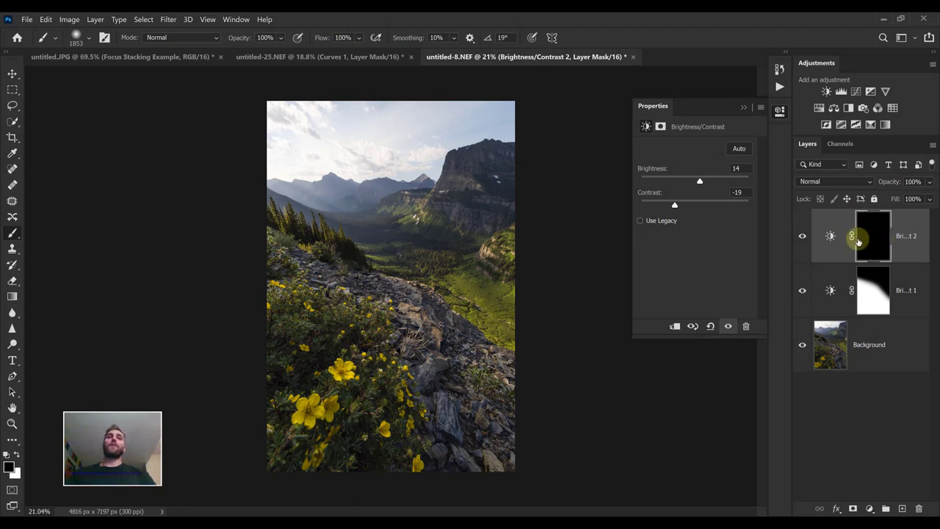
pyautogui.press('x')
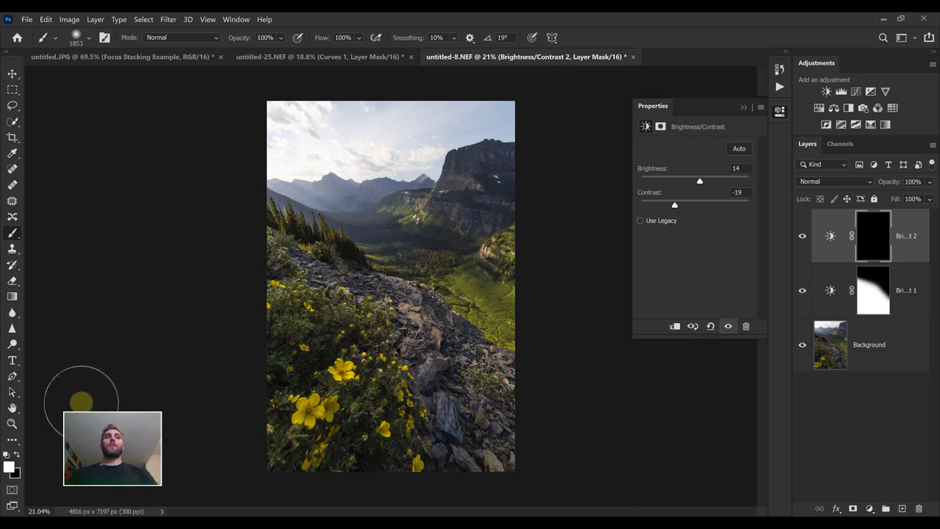
pyautogui.click(16, 455)
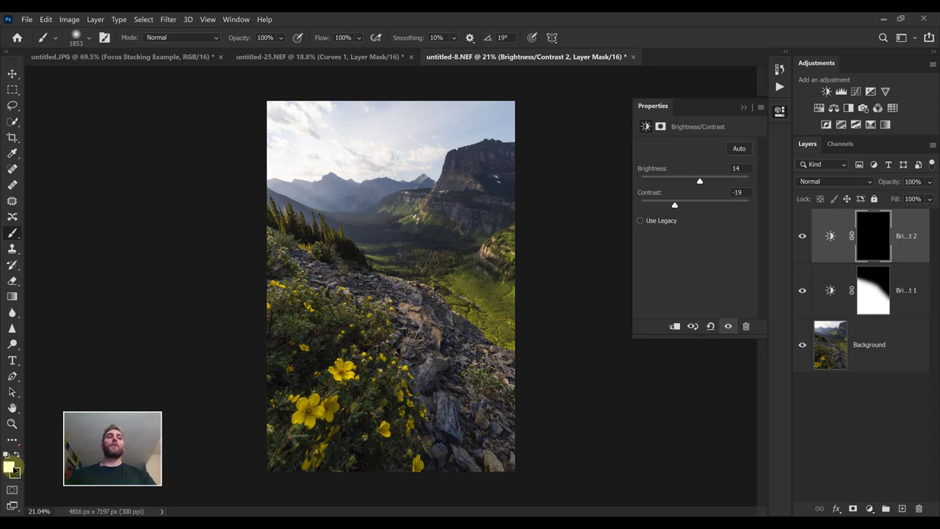
# - Reset the brush colours to pure white and black, and paint the second Brightness/Contrast layer's mask white over the sky, mountains and valley
pyautogui.click(15, 454)
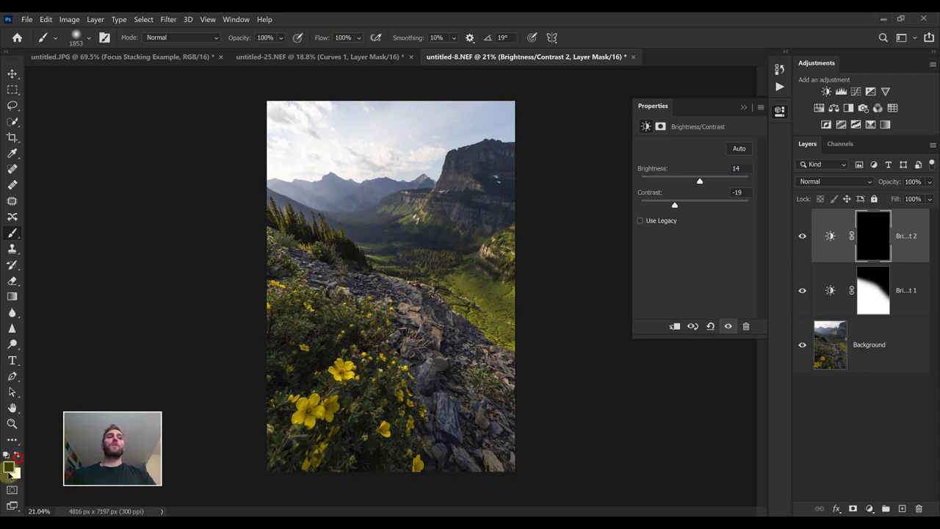
pyautogui.click(16, 454)
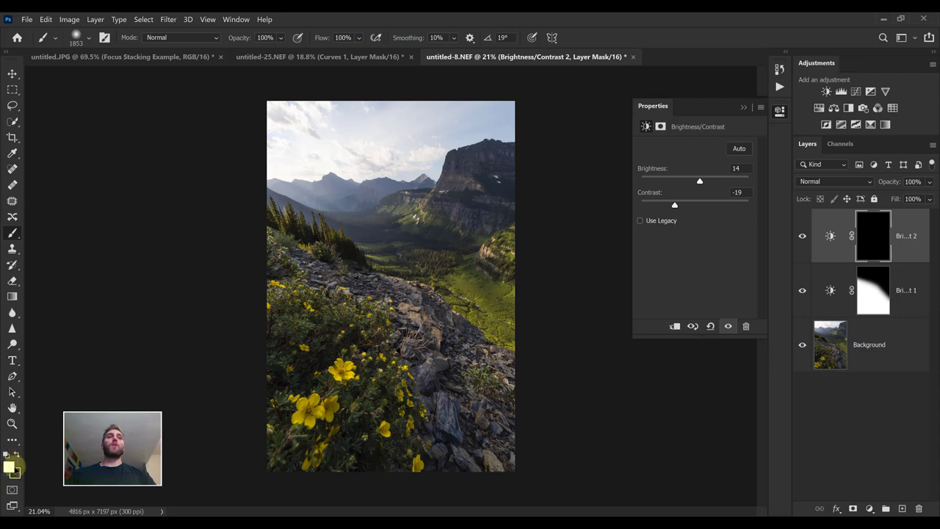
pyautogui.click(6, 454)
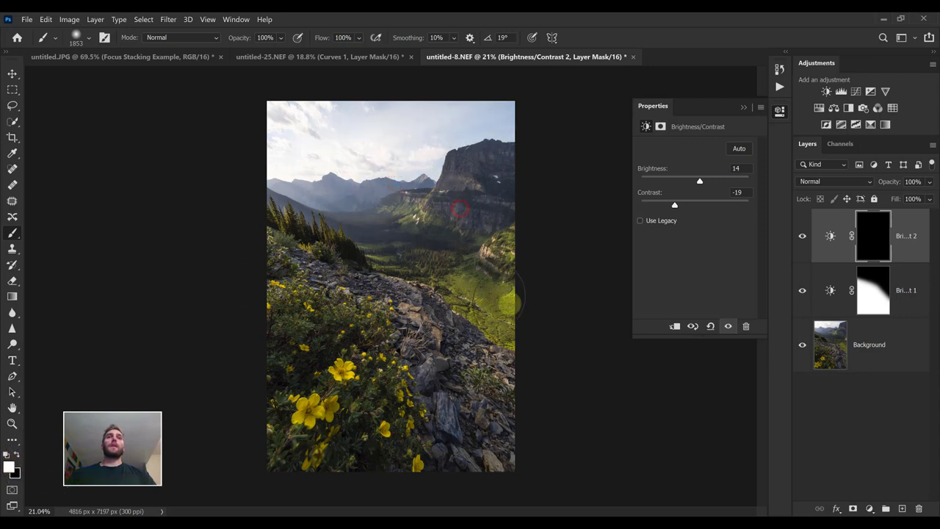
pyautogui.moveTo(278, 170)
pyautogui.mouseDown()
pyautogui.moveTo(405, 185)
pyautogui.moveTo(525, 158)
pyautogui.moveTo(467, 146)
pyautogui.moveTo(521, 199)
pyautogui.moveTo(486, 238)
pyautogui.mouseUp()
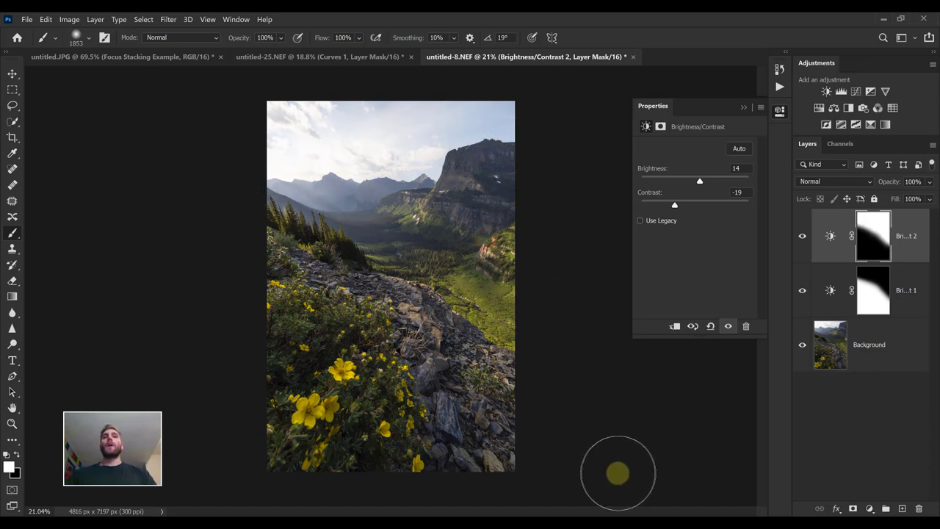
# - Group the two Brightness/Contrast layers and compare the photo with the group hidden and shown
pyautogui.keyDown('shift'); pyautogui.click(908, 293); pyautogui.keyUp('shift')
pyautogui.hotkey('ctrl', 'g')
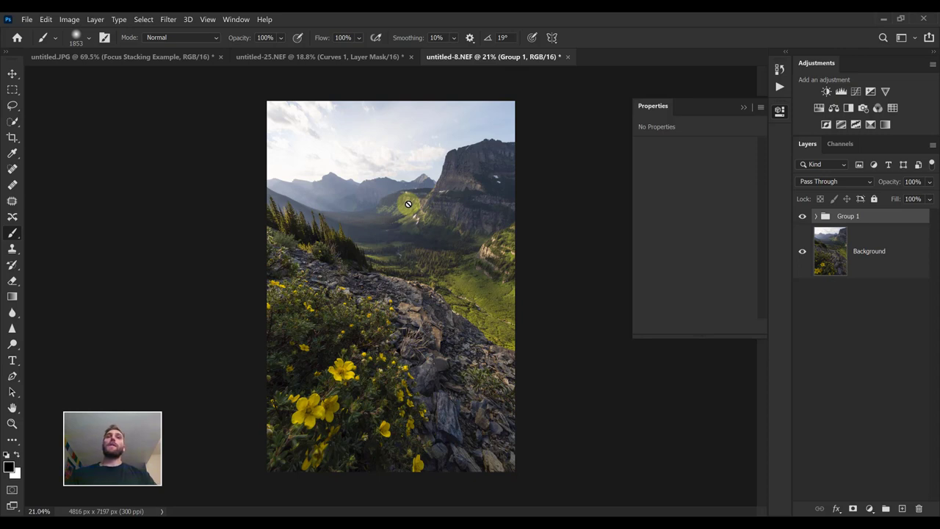
pyautogui.click(802, 217)
pyautogui.click(802, 217)
pyautogui.click(803, 218)
pyautogui.click(802, 218)
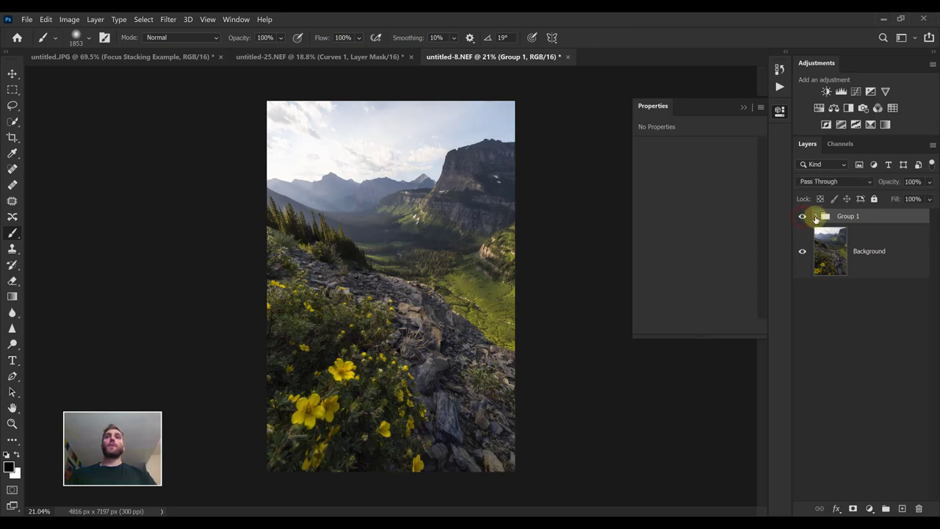
# - Expand the group and set the first Brightness/Contrast layer's brightness to 2
pyautogui.click(815, 217)
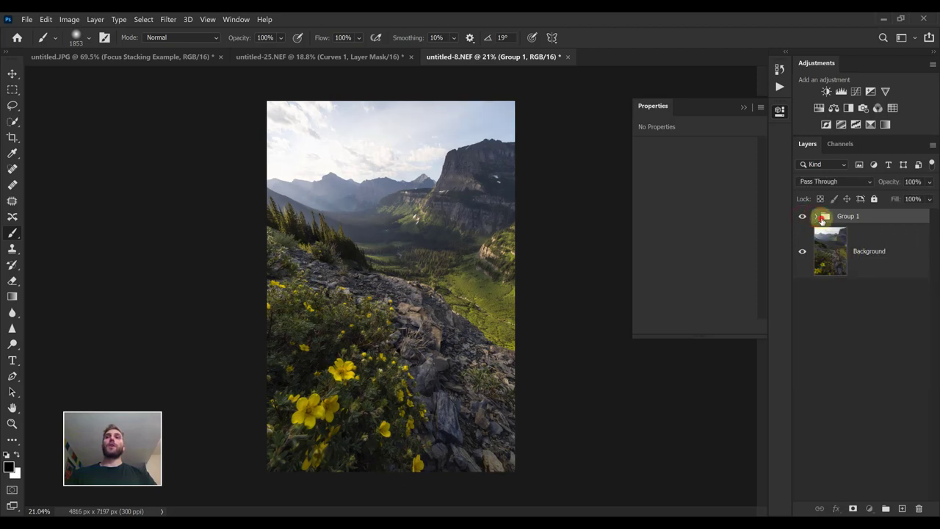
pyautogui.click(817, 218)
pyautogui.click(816, 218)
pyautogui.click(854, 305)
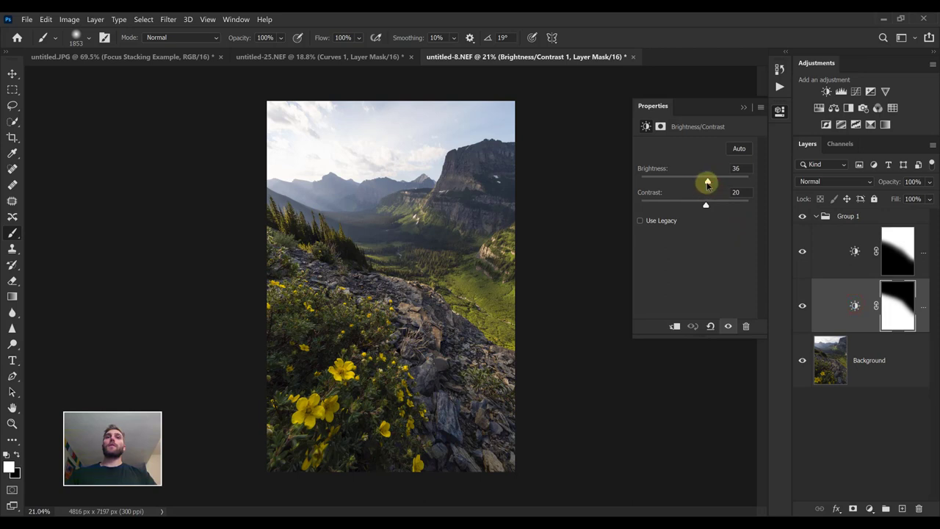
pyautogui.moveTo(706, 183); pyautogui.dragTo(697, 185)
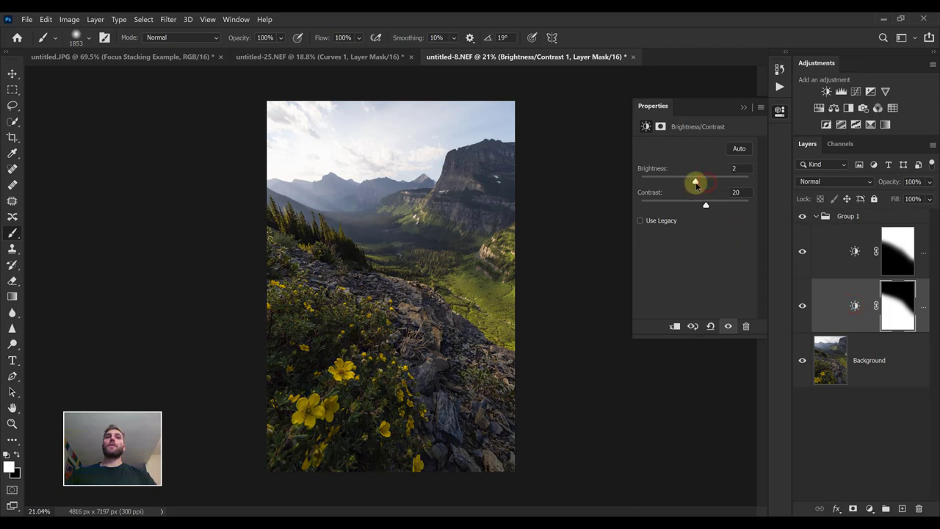
# - Compare the whole photo, especially the foreground flowers, with the adjustment group repeatedly hidden and shown
pyautogui.click(802, 216)
pyautogui.click(802, 216)
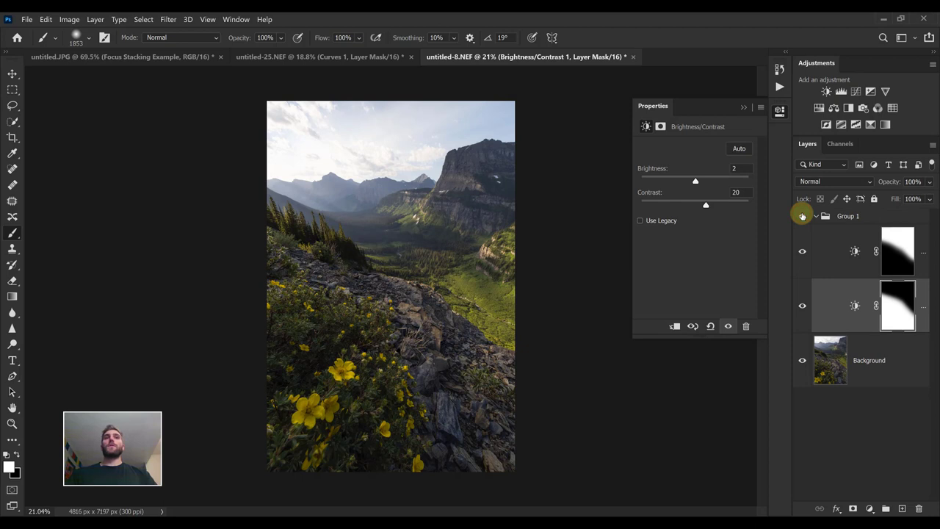
pyautogui.click(802, 216)
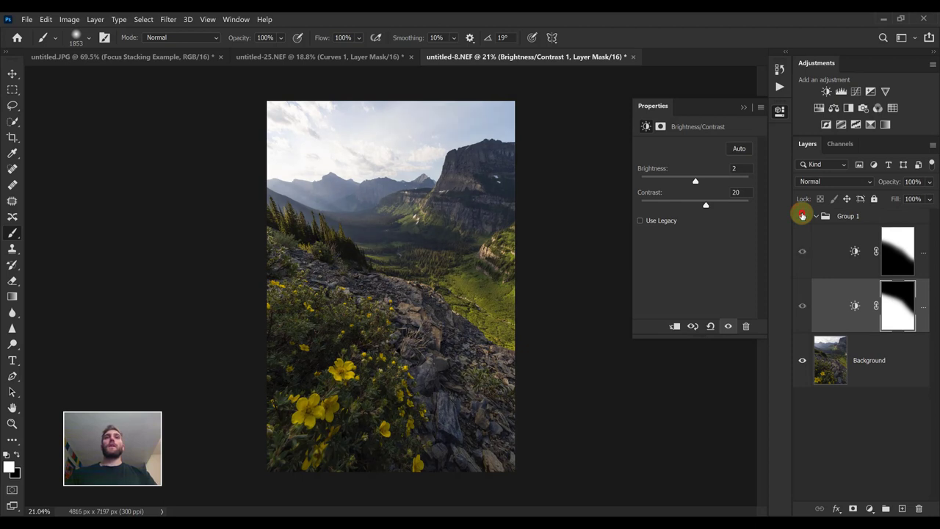
pyautogui.click(802, 216)
pyautogui.click(802, 216)
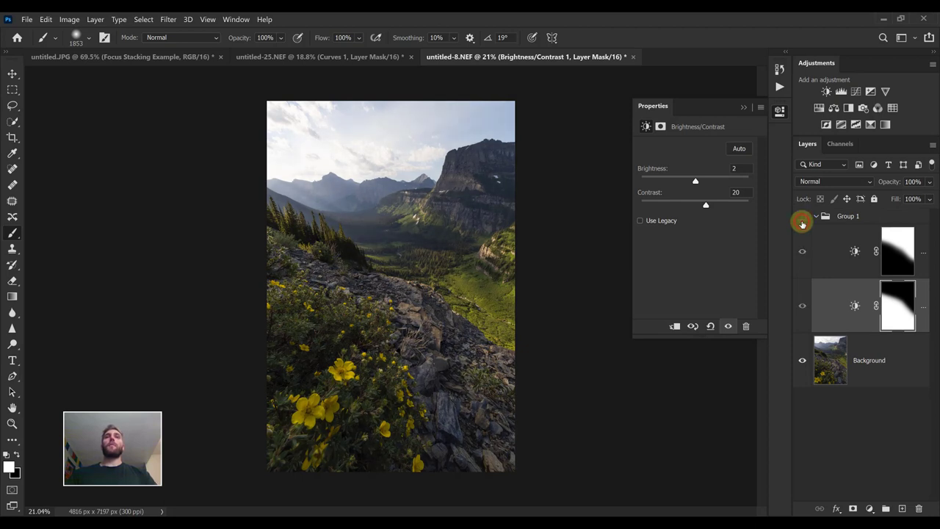
pyautogui.click(802, 216)
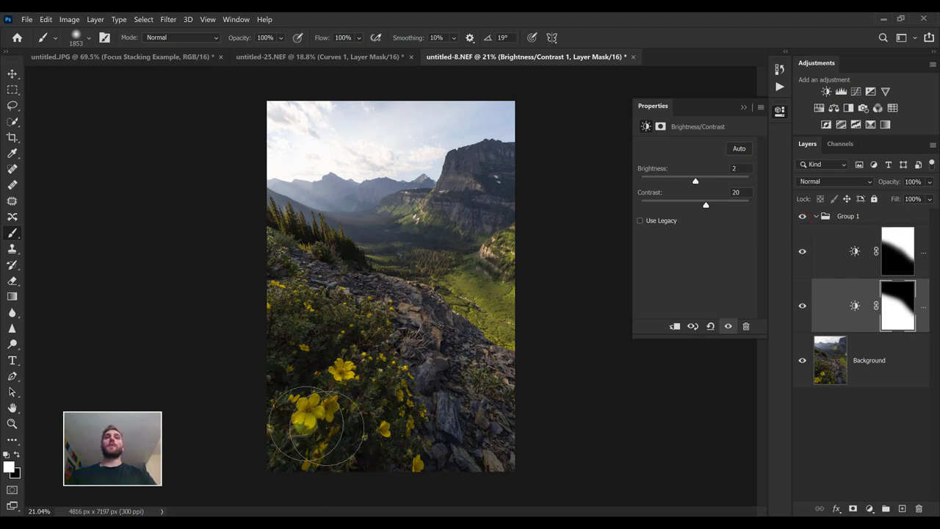
pyautogui.click(802, 216)
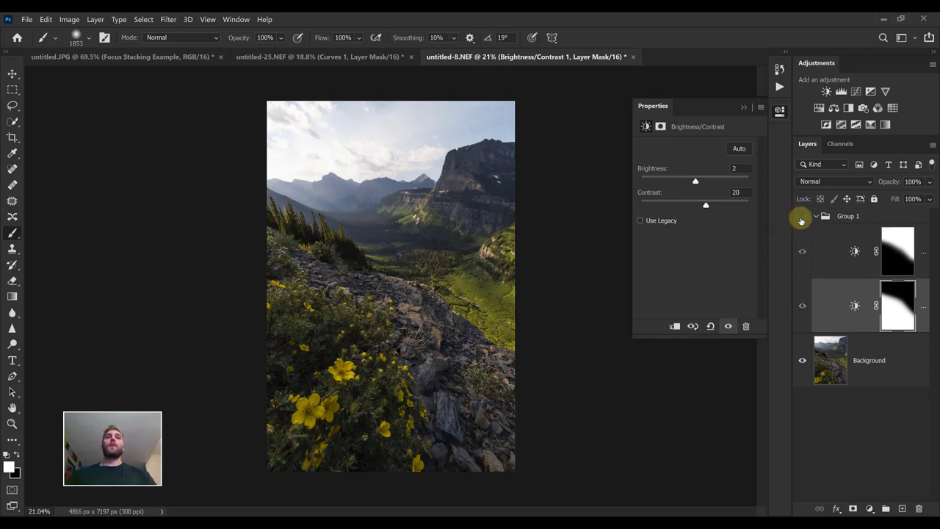
pyautogui.click(801, 218)
pyautogui.click(801, 219)
pyautogui.click(801, 218)
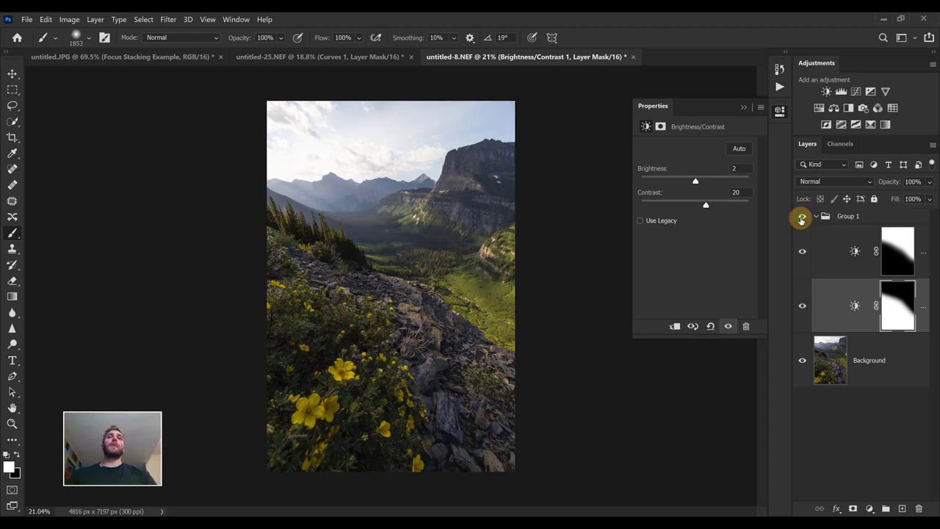
pyautogui.click(801, 218)
pyautogui.click(802, 218)
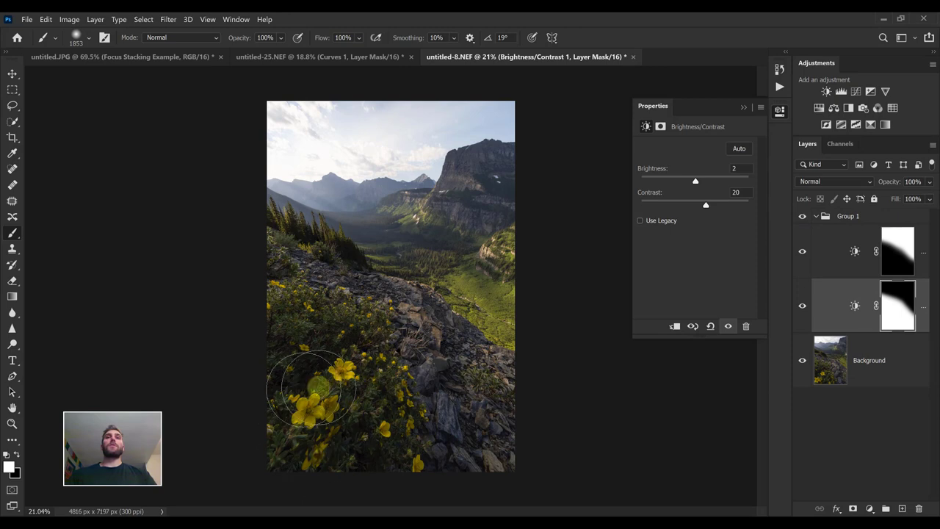
# - Collapse the adjustment group and the adjustment properties to clear the workspace around the photo
pyautogui.click(817, 218)
pyautogui.click(815, 216)
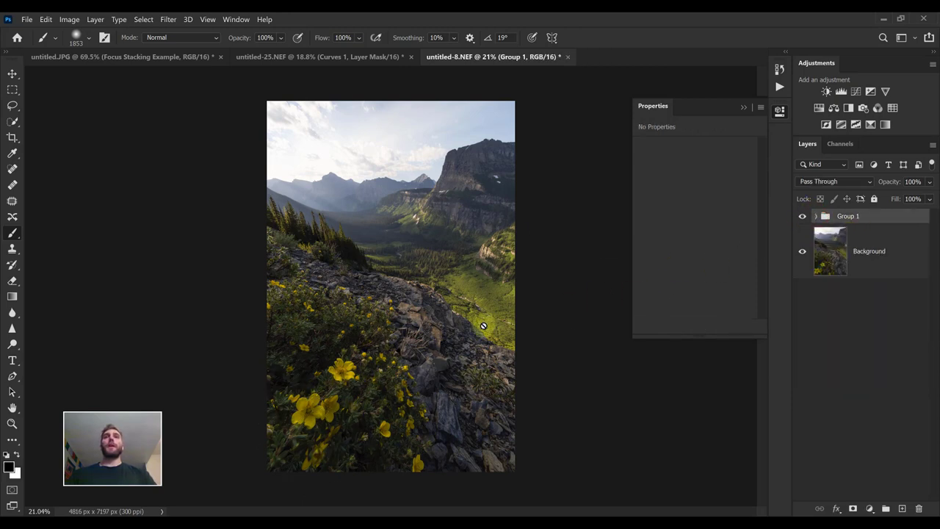
pyautogui.click(748, 106)
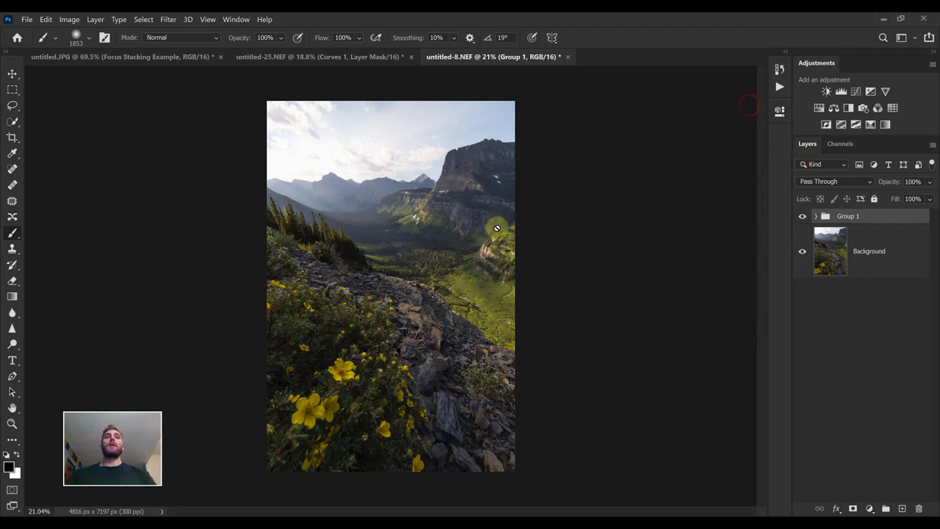